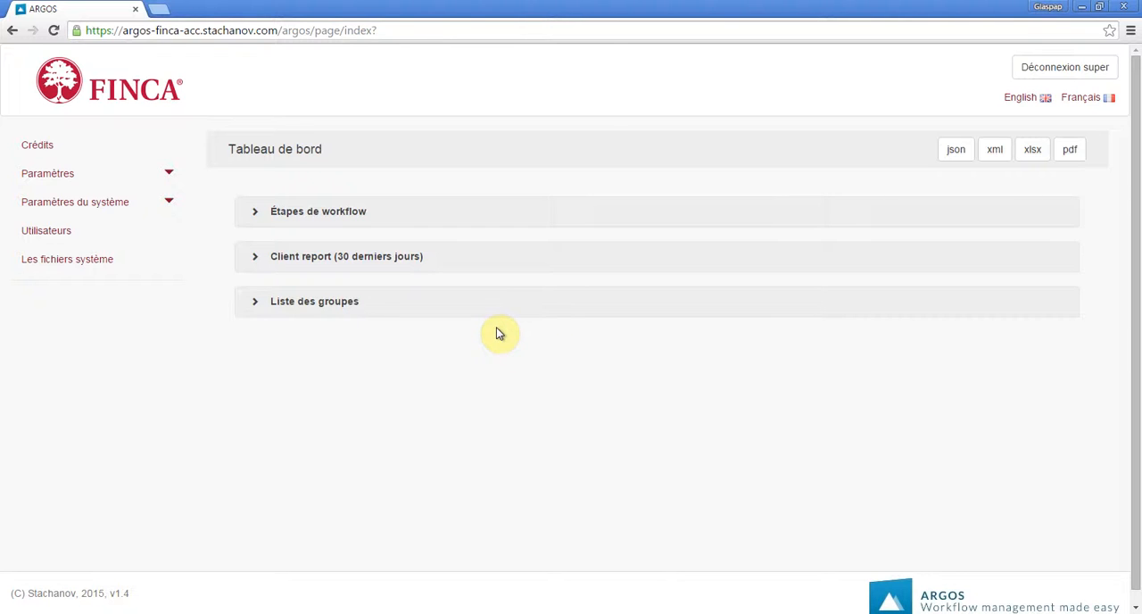
Create and save a Village Bank Loan credit request for branch Gombe with group name NomNomNom and group cycle 4.
left_click(137, 146)
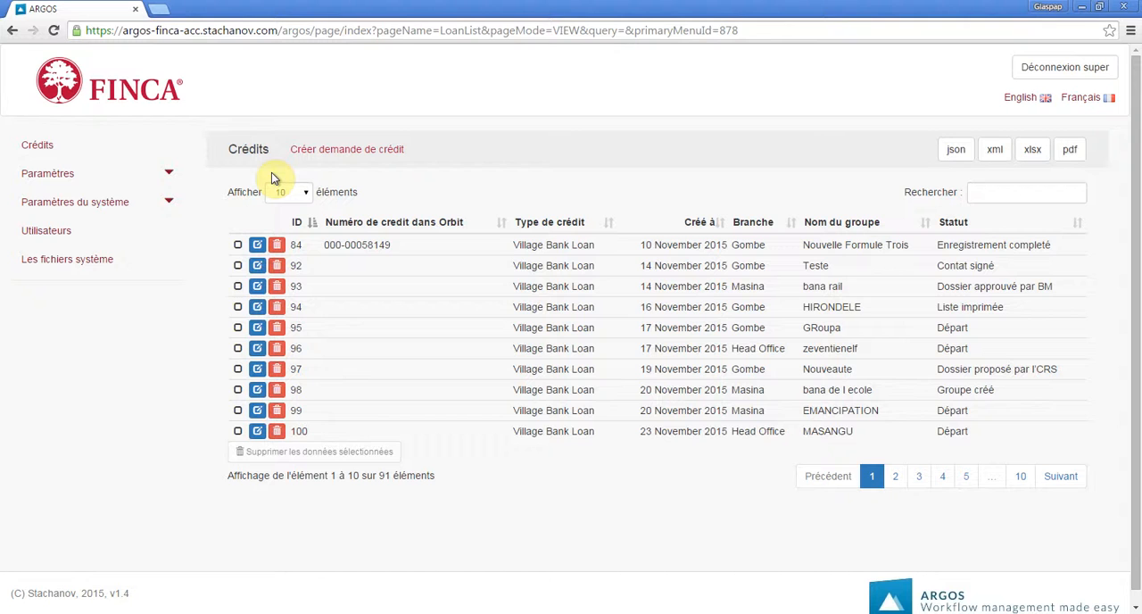
left_click(319, 154)
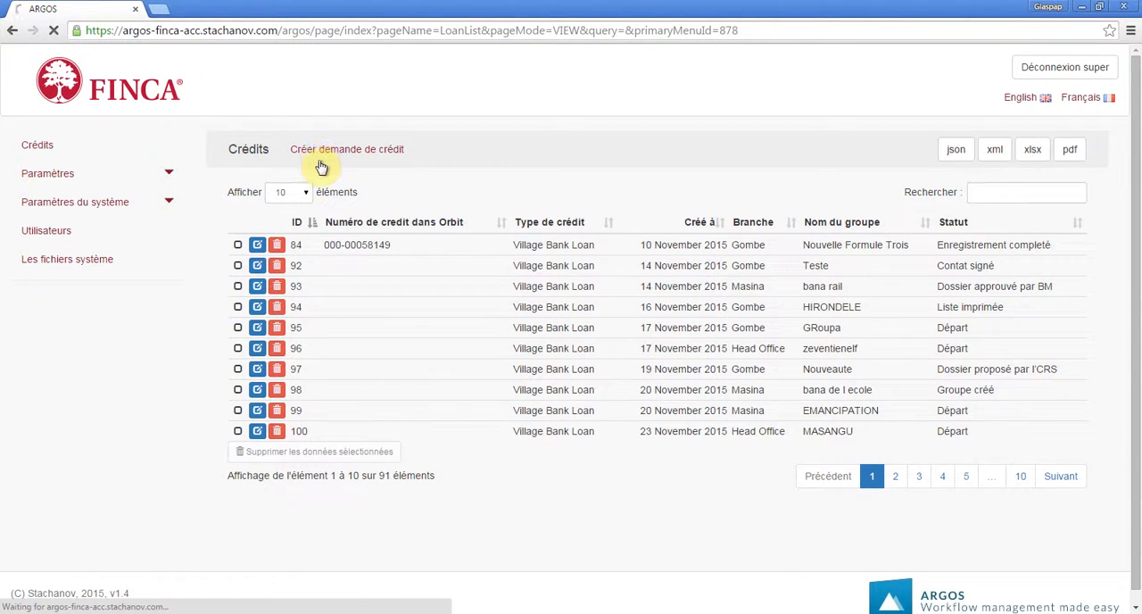
left_click(647, 343)
type("NomNomNom")
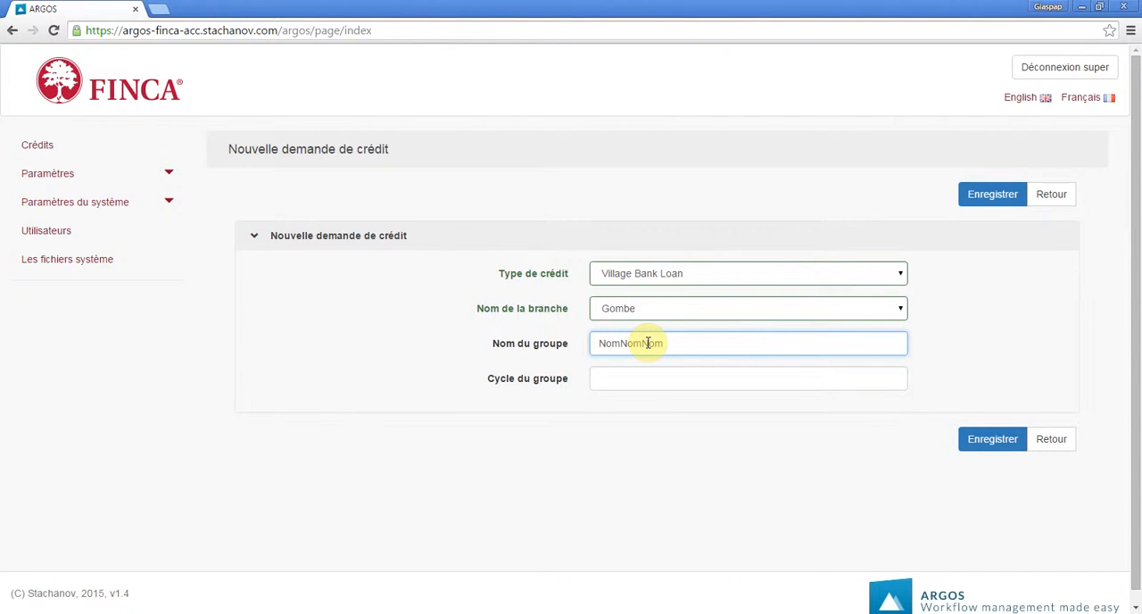
key("Tab")
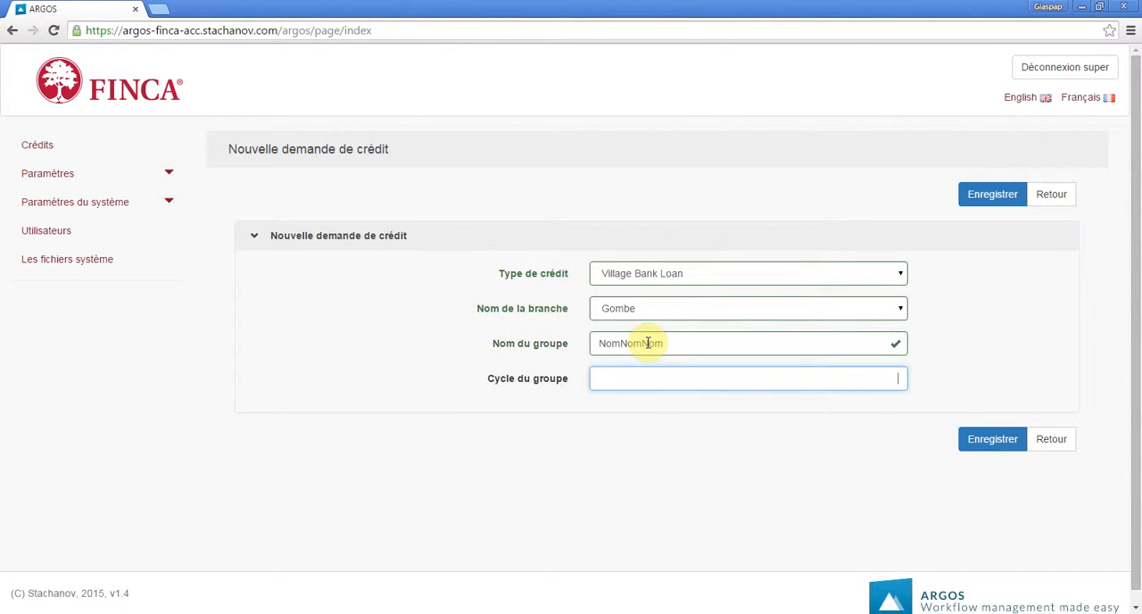
type("4")
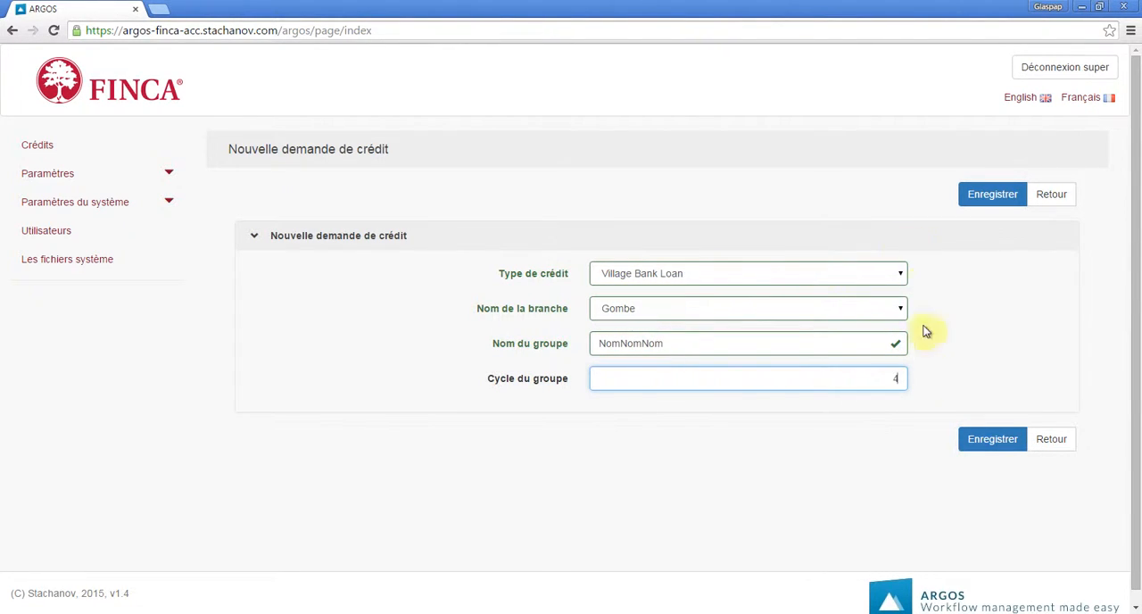
left_click(987, 451)
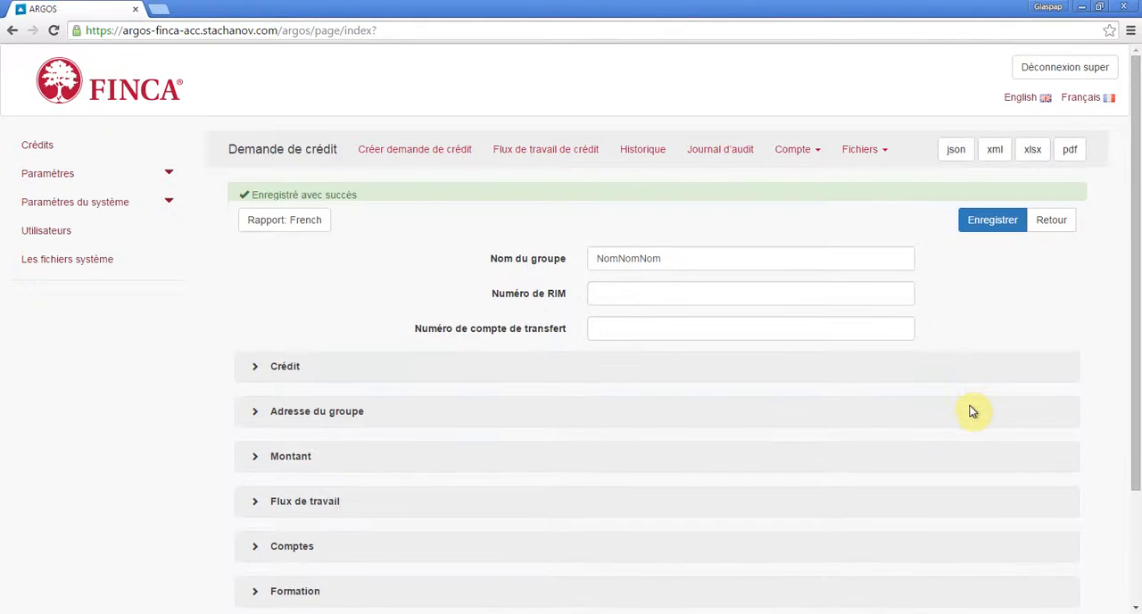
Inspect the credit request's workflow diagram at a larger zoom, then return to the request.
left_click(581, 150)
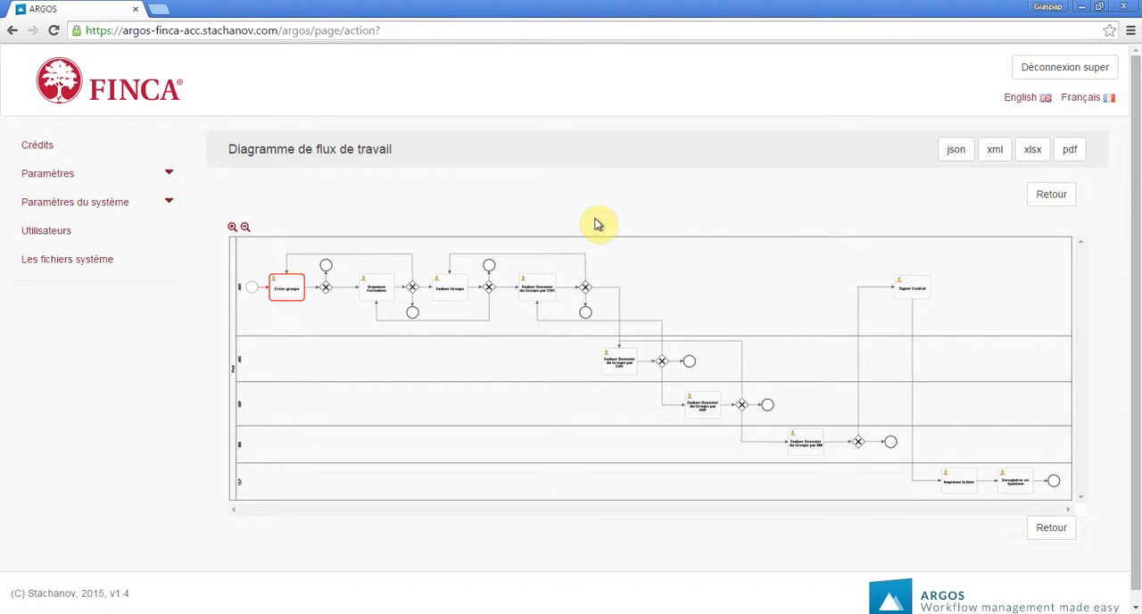
left_click(232, 226)
left_click(232, 226)
left_click(232, 227)
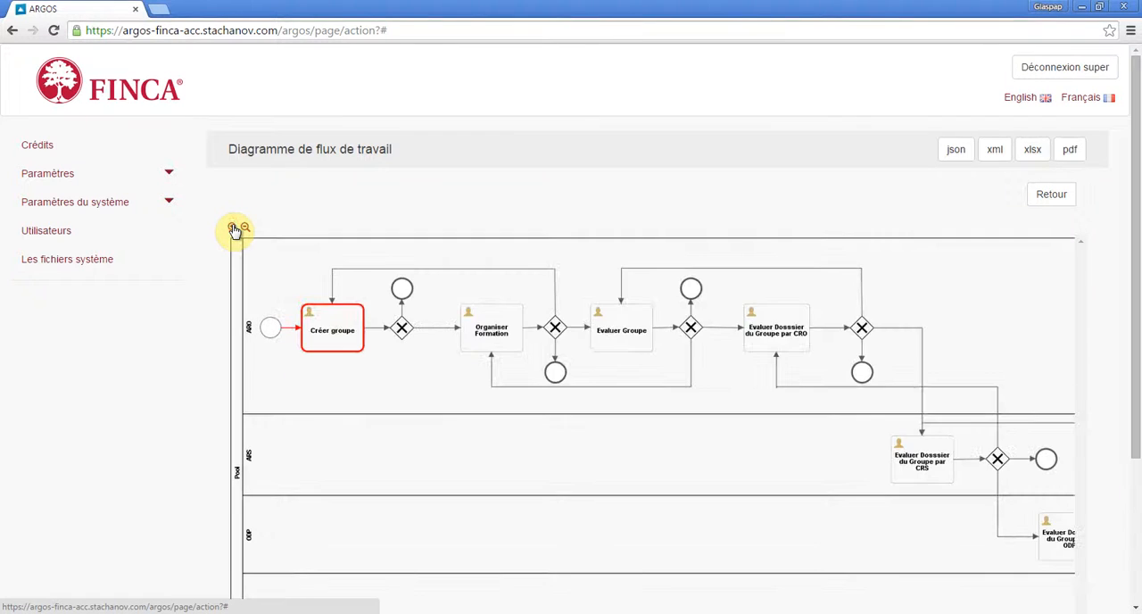
left_click(232, 226)
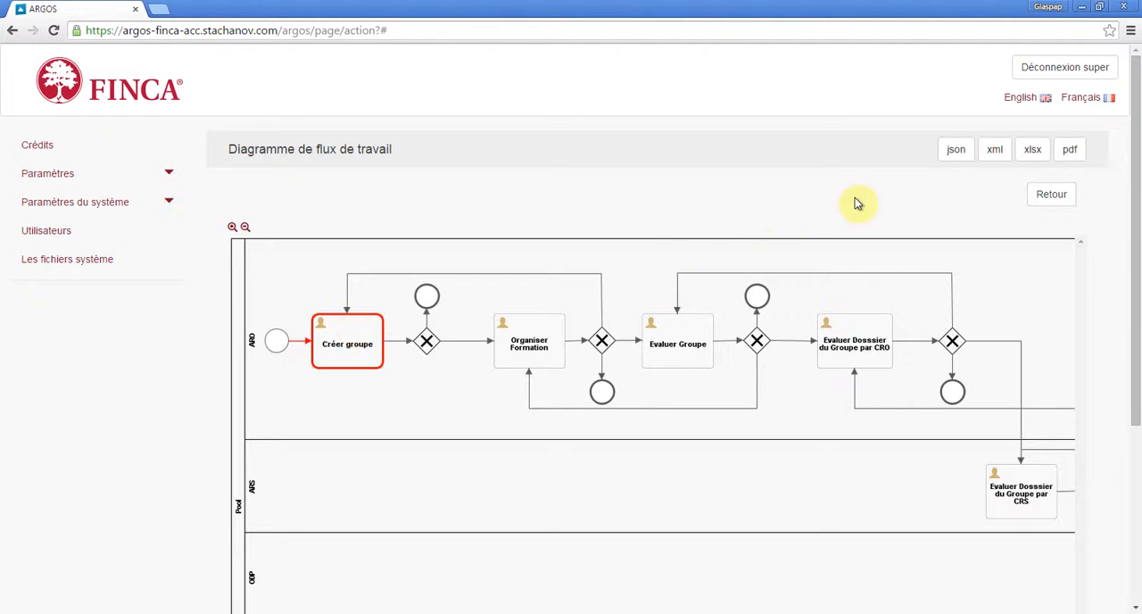
left_click(1039, 198)
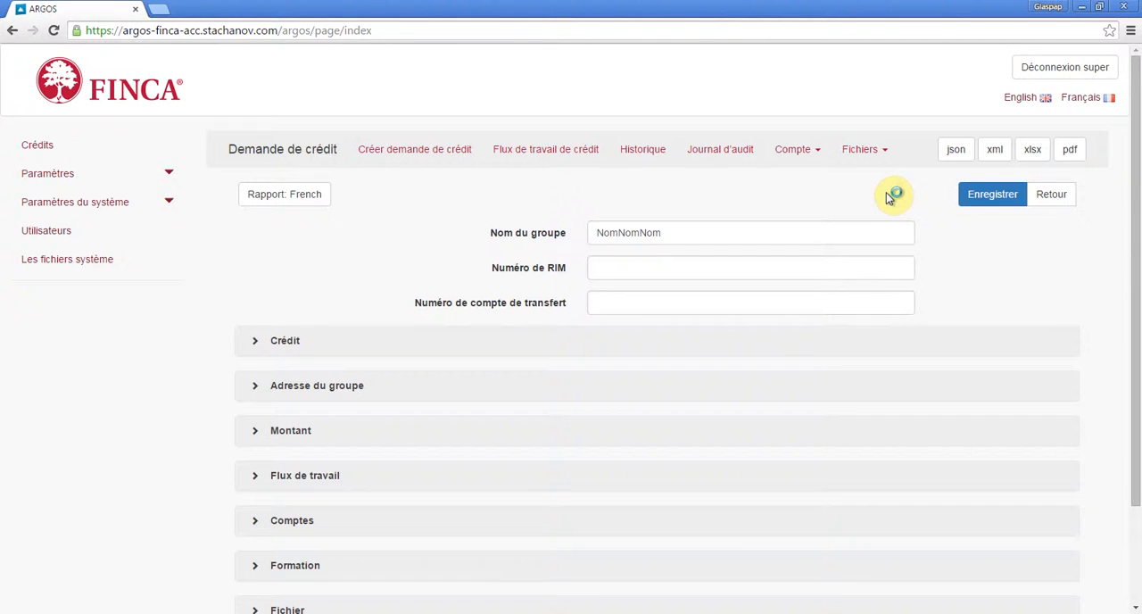
Create an account for the group with its Falanga account number and client status Nouveau client, save it, and start another account.
left_click(802, 157)
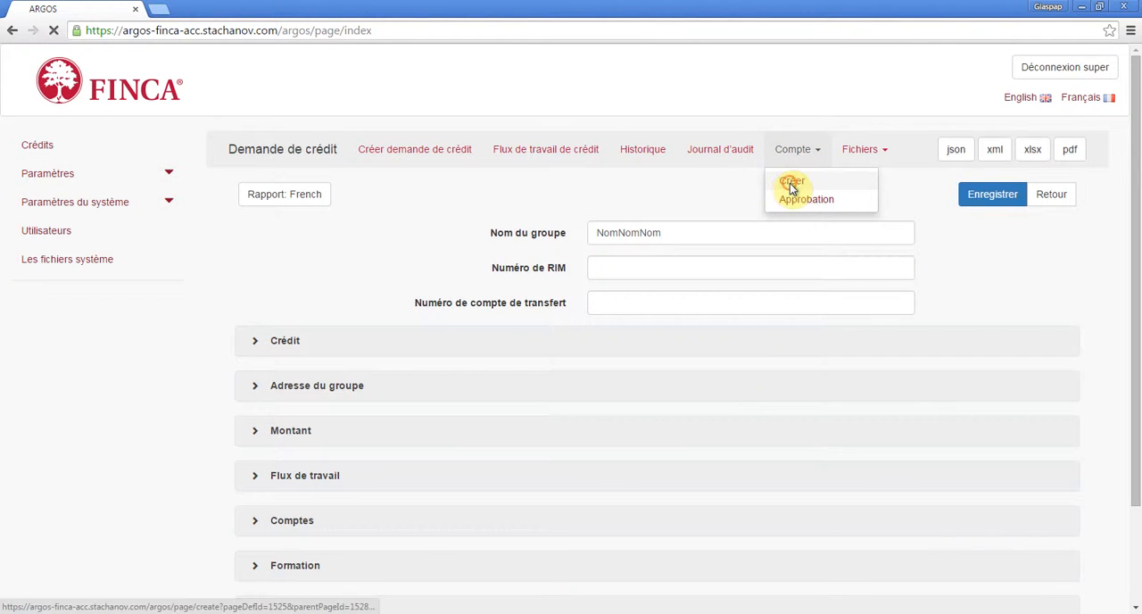
left_click(792, 188)
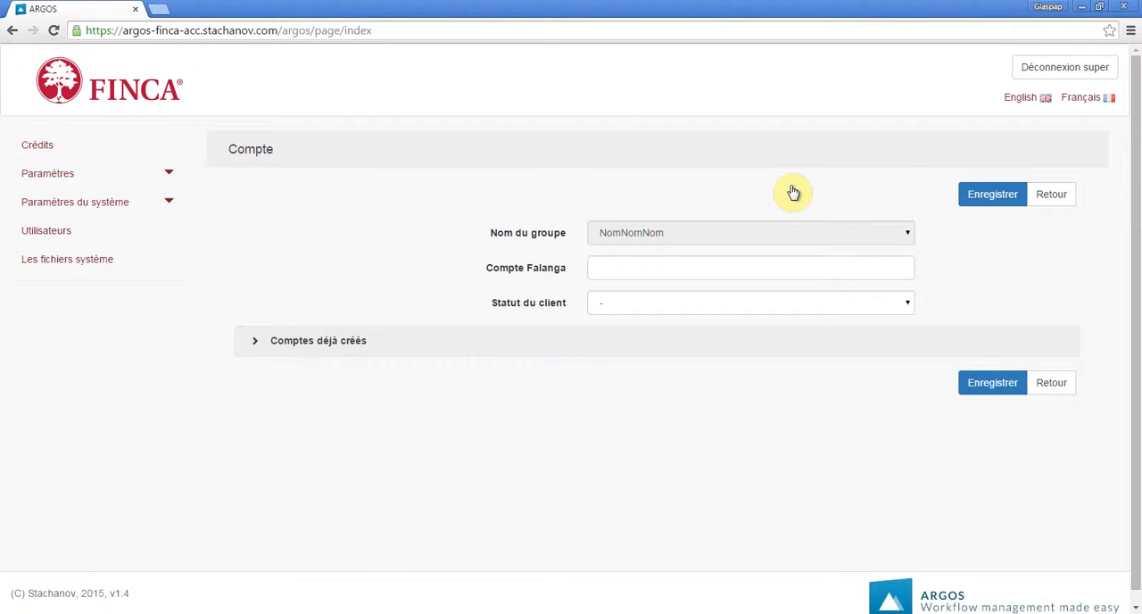
left_click(737, 263)
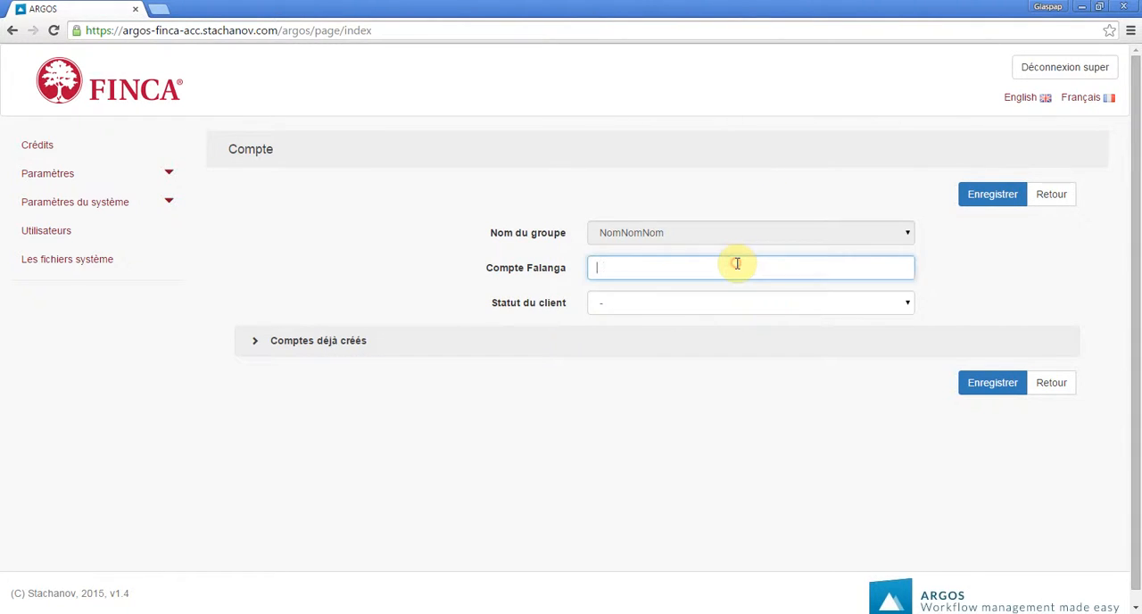
type("1234567890")
left_click(746, 304)
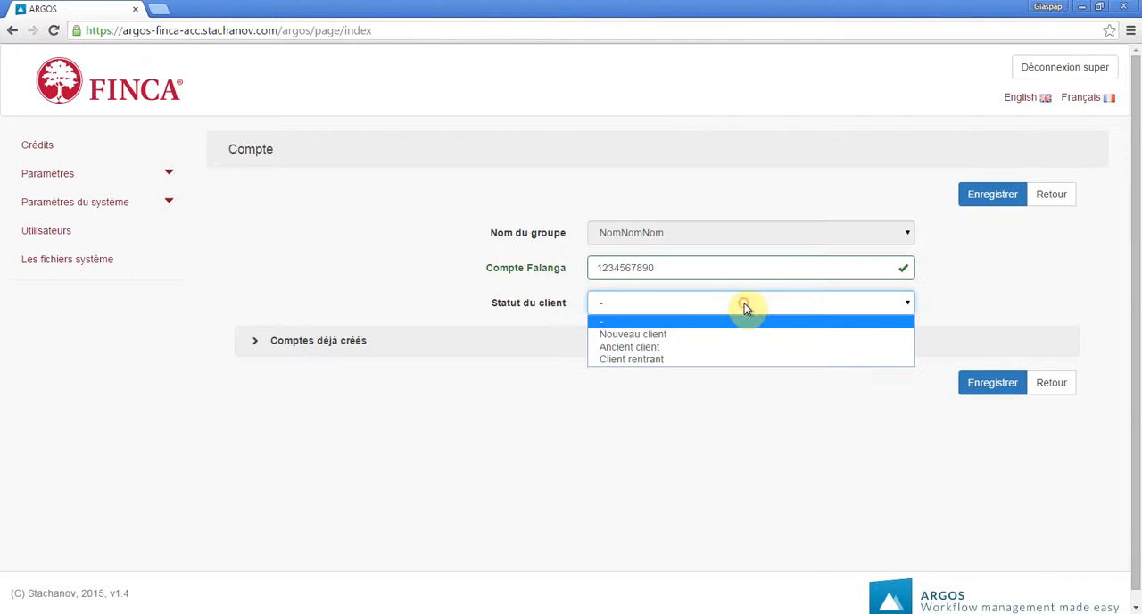
left_click(728, 343)
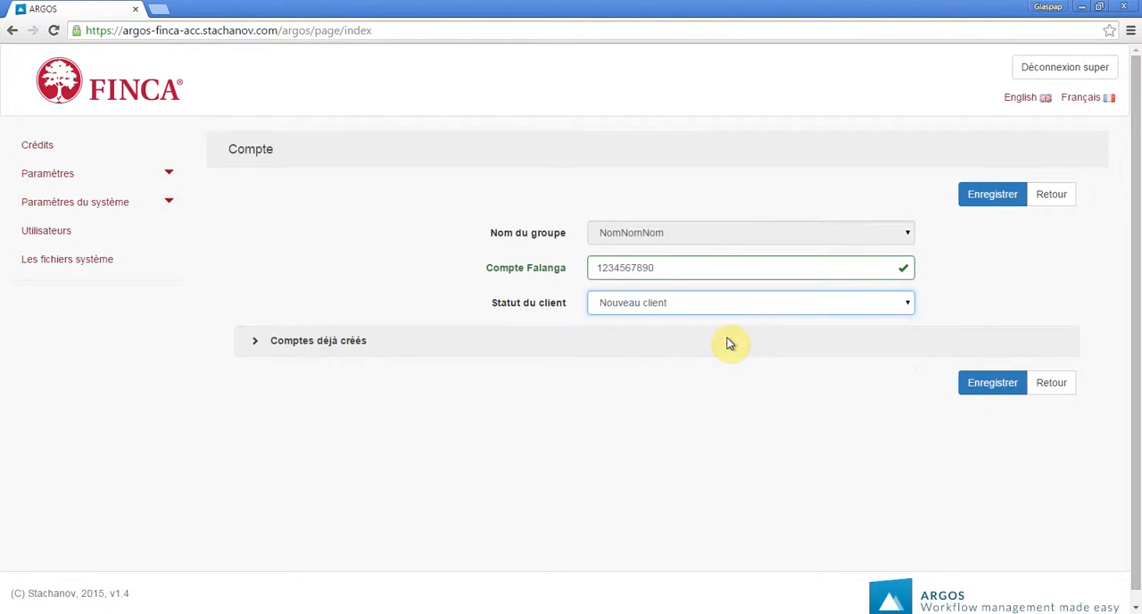
left_click(980, 193)
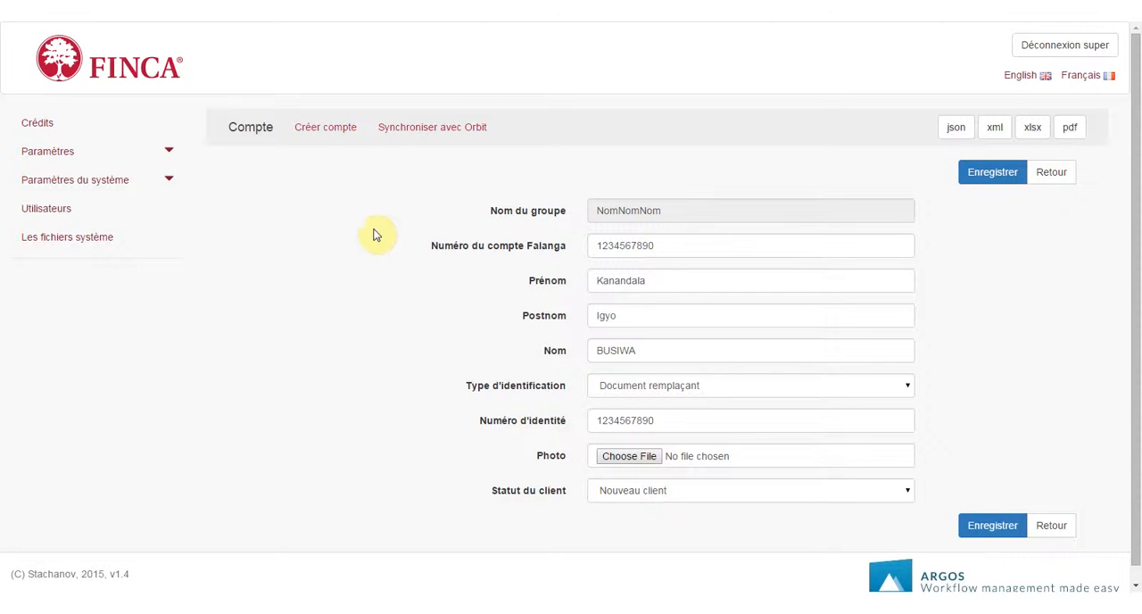
left_click(346, 132)
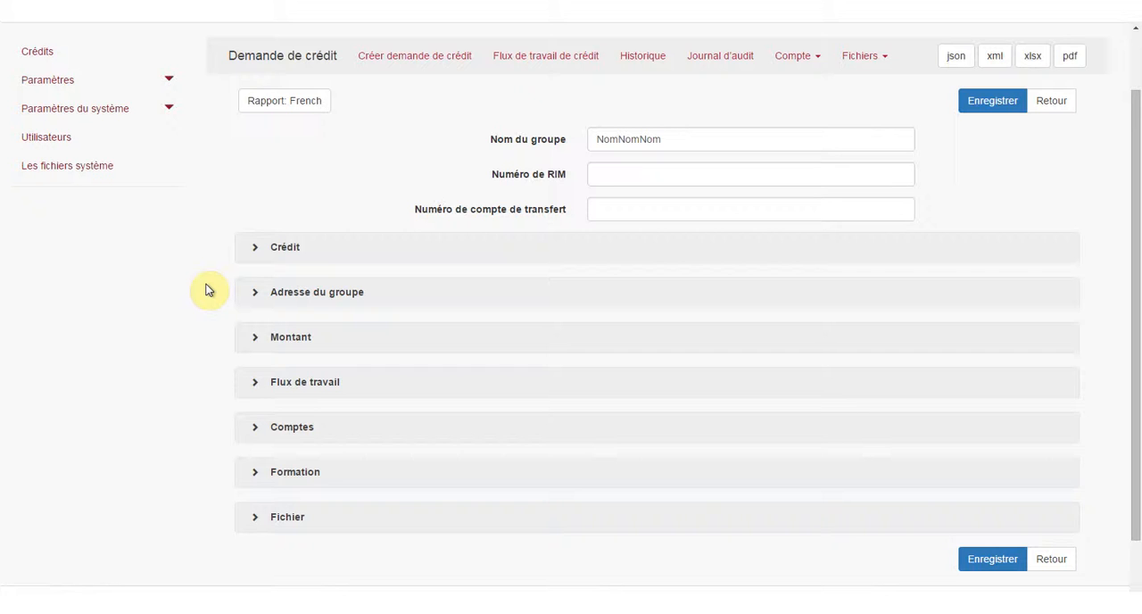
Review the group's accounts in the credit request with 25 entries shown per page.
scroll(207, 290, "down", 1)
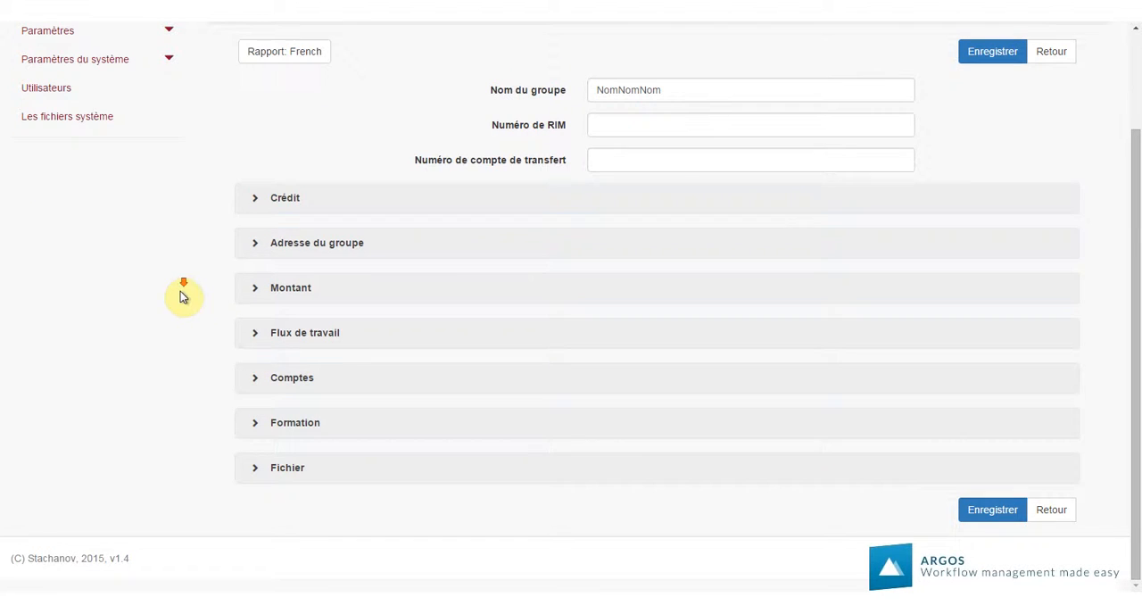
left_click(257, 382)
left_click(300, 413)
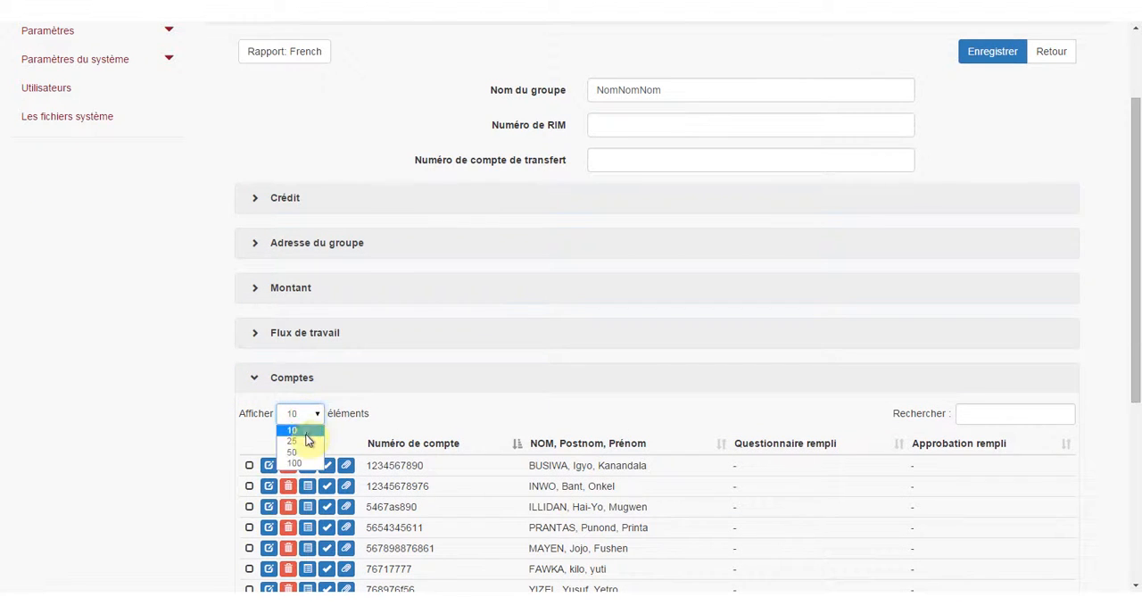
left_click(294, 442)
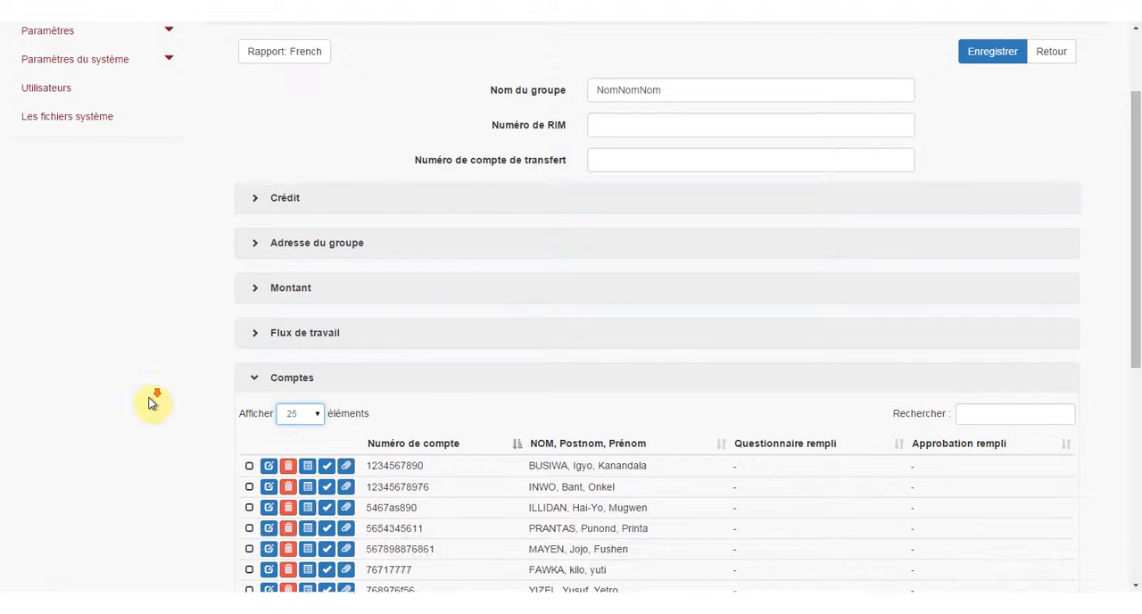
scroll(148, 400, "down", 3)
scroll(150, 402, "down", 1)
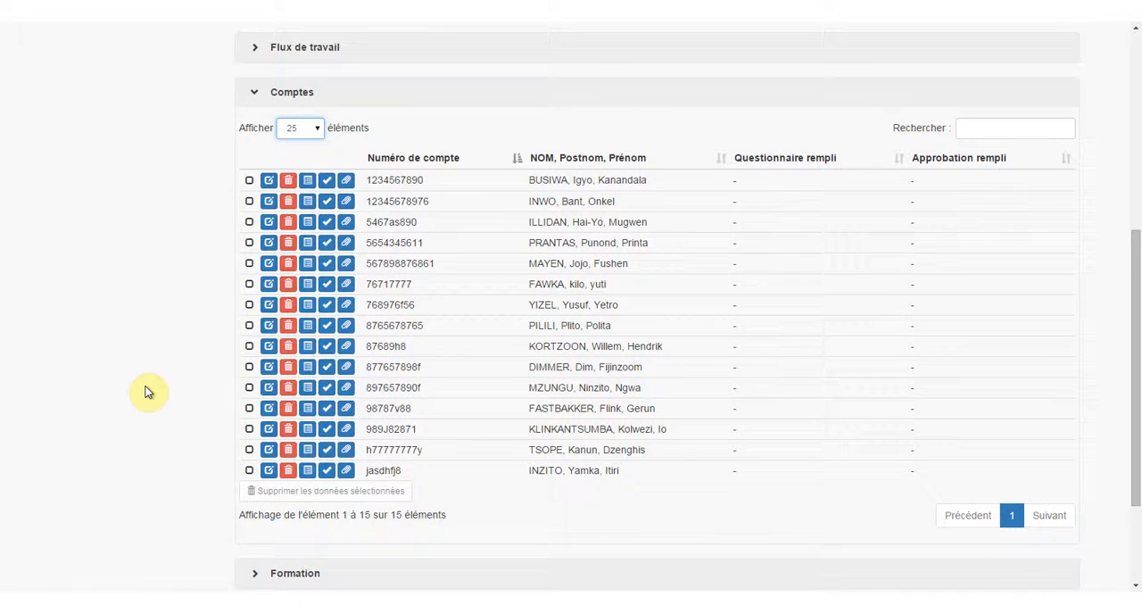
scroll(148, 385, "up", 3)
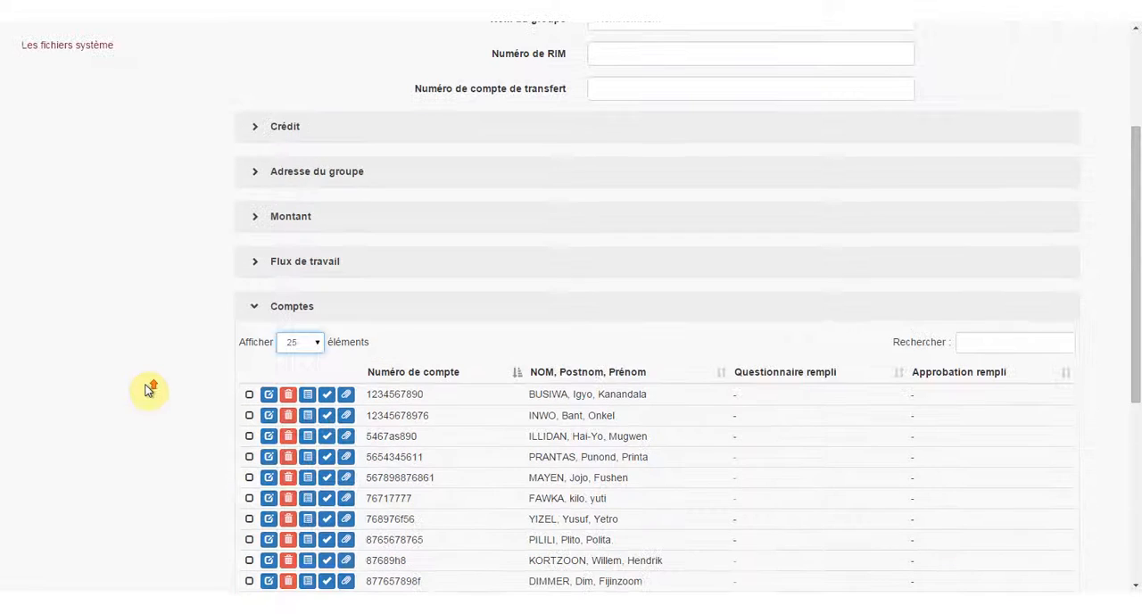
In the Crédit section, set the loan description to Desc, the credit agent to ARO, aro and the supervisor to ARS, ars.
left_click(257, 129)
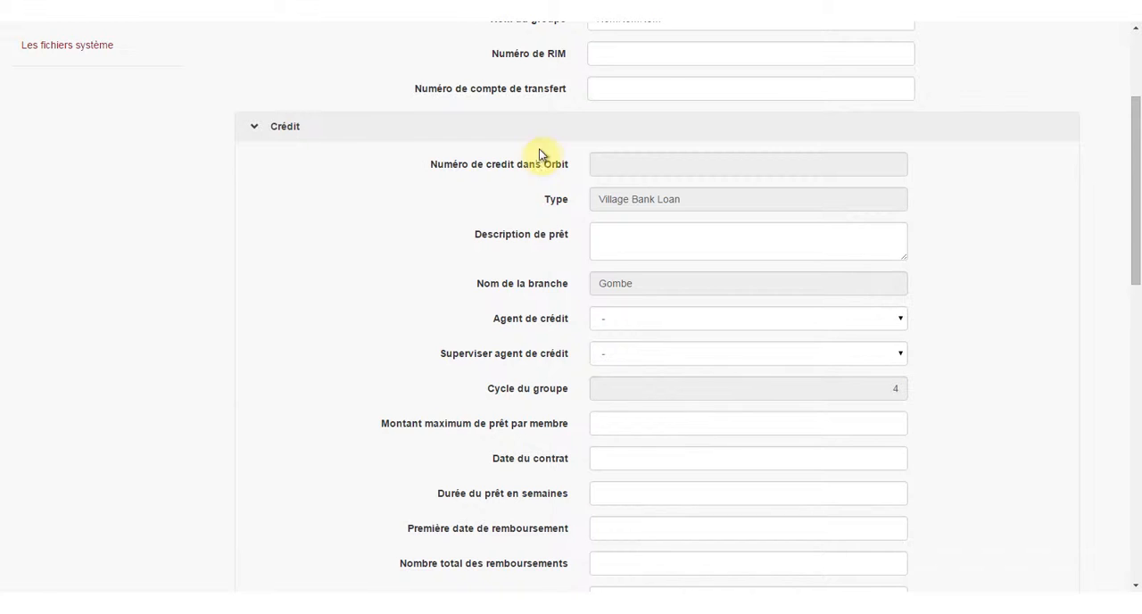
left_click(616, 231)
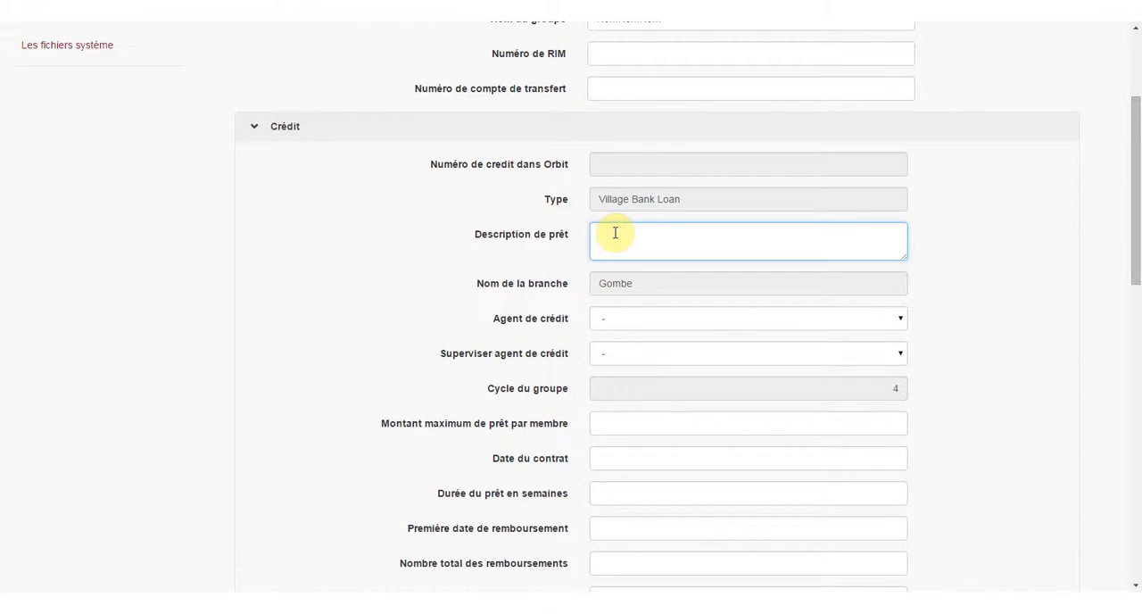
left_click(650, 319)
left_click(653, 351)
left_click(653, 353)
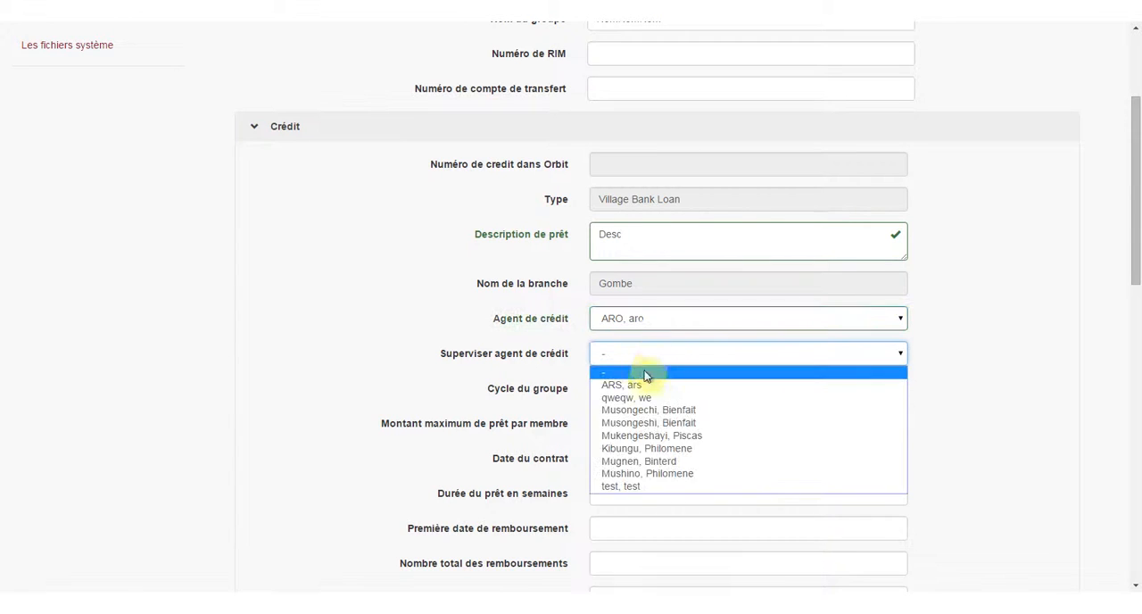
left_click(638, 385)
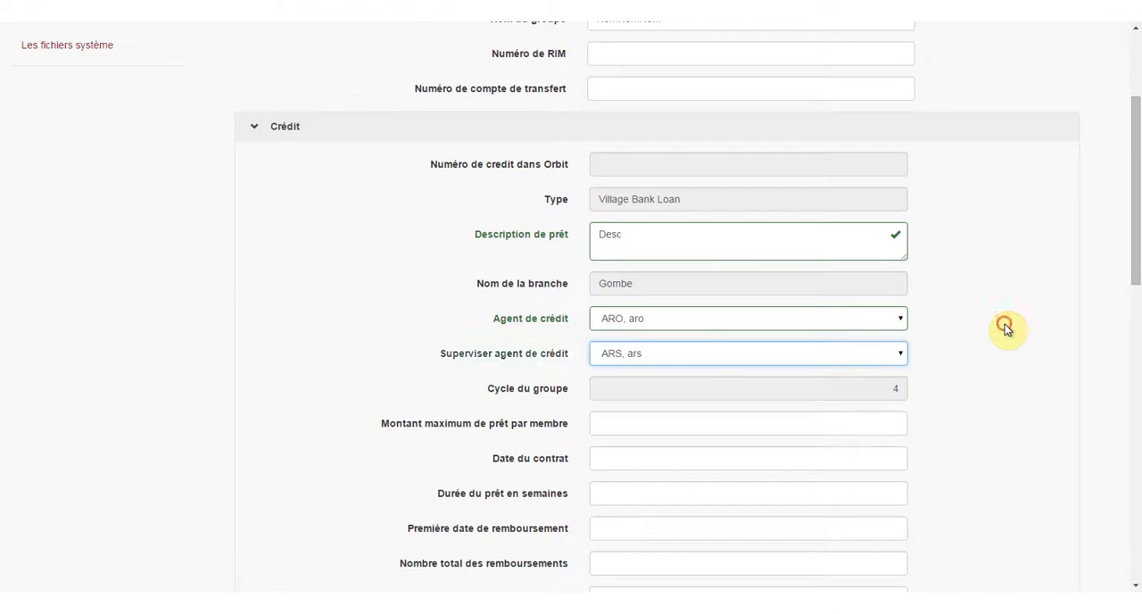
Fill in the group's street, number, quartier and commune-territoire, set the province to Kinshasa (Capital) and the free address field to Libre.
scroll(222, 413, "down", 5)
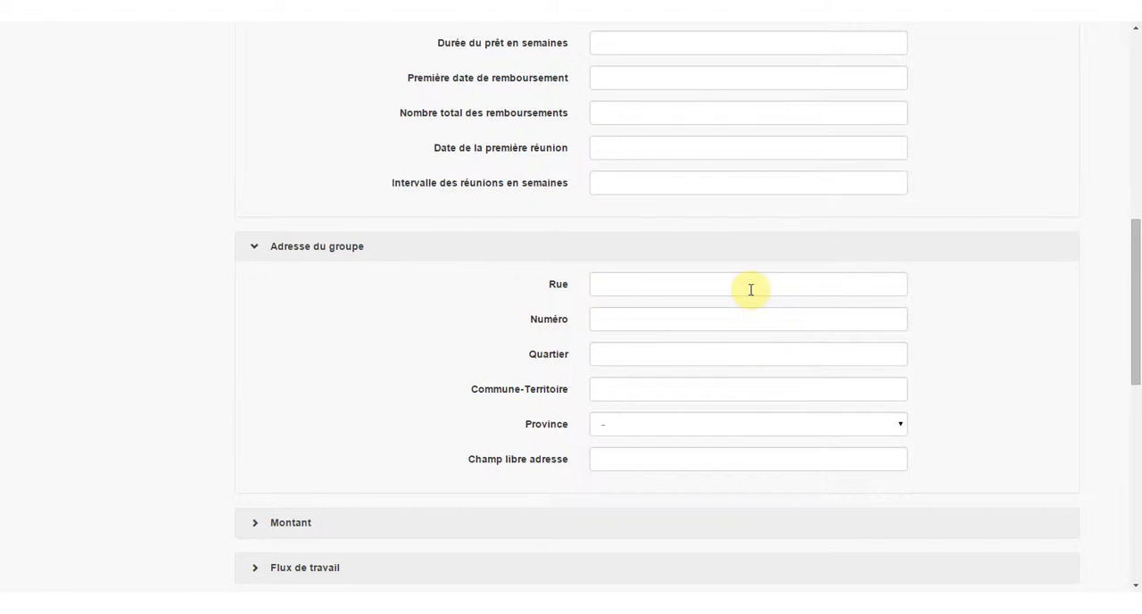
left_click(749, 288)
type("Rue")
key("Tab")
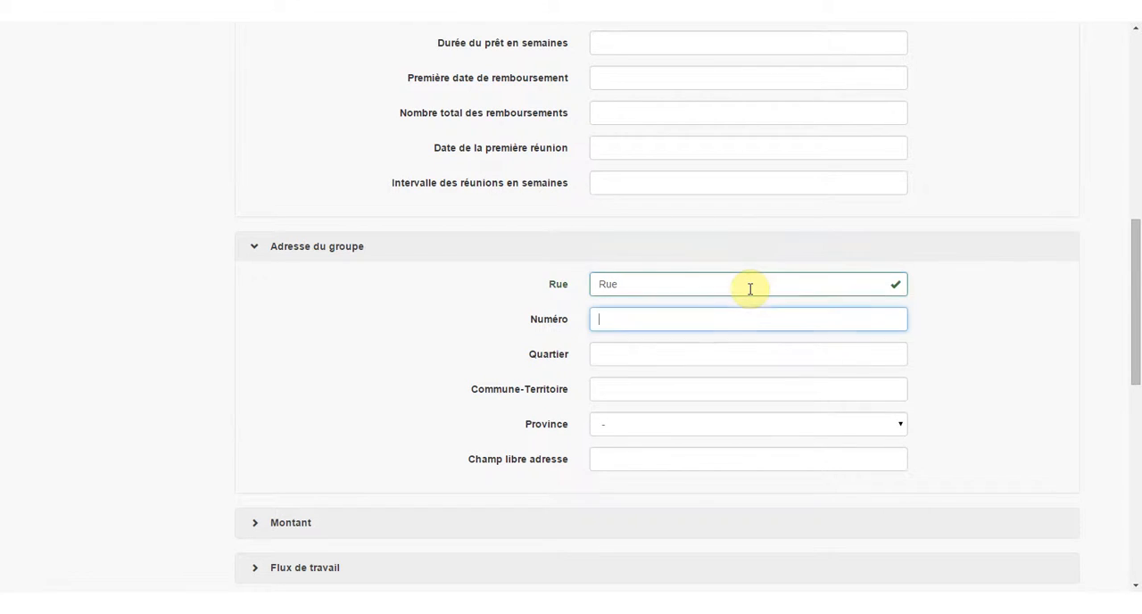
type("8")
key("Tab")
key("Tab")
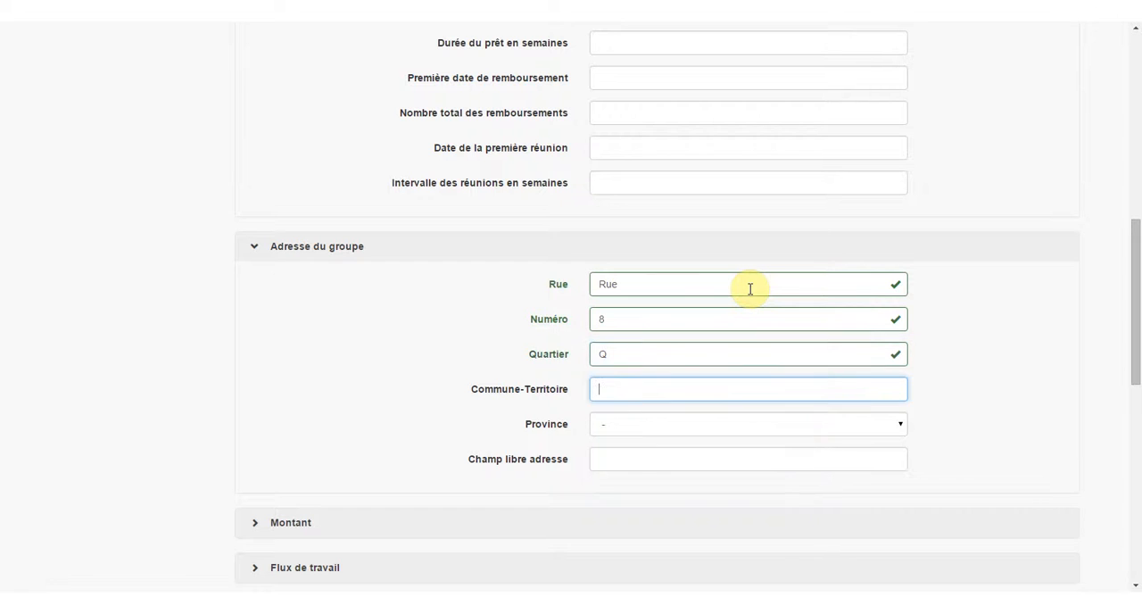
type("CT")
key("Tab")
key("Down")
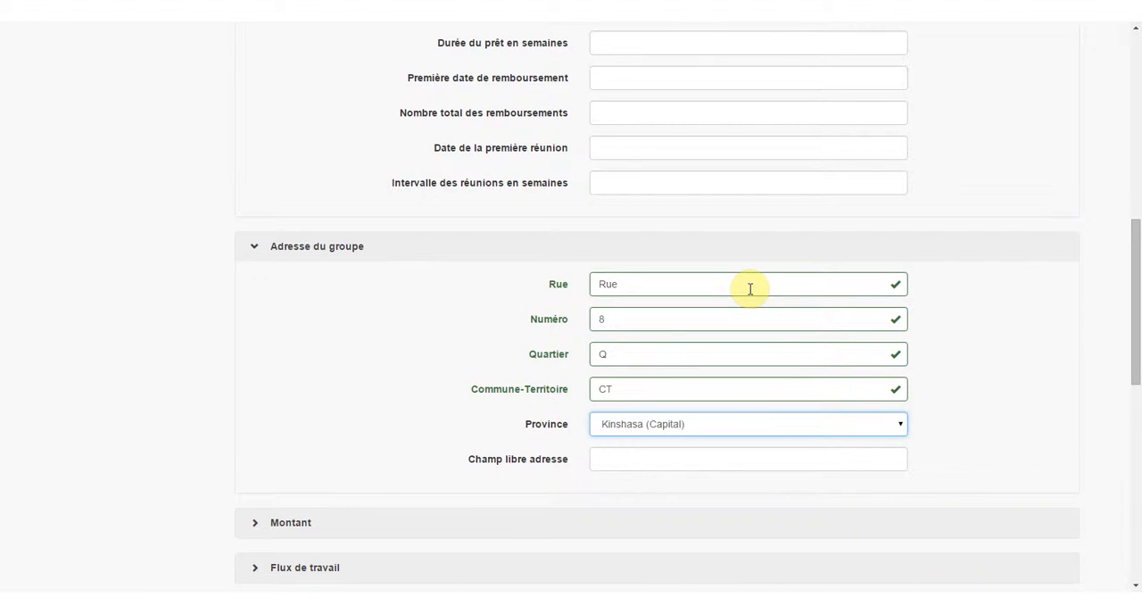
key("Tab")
type("L")
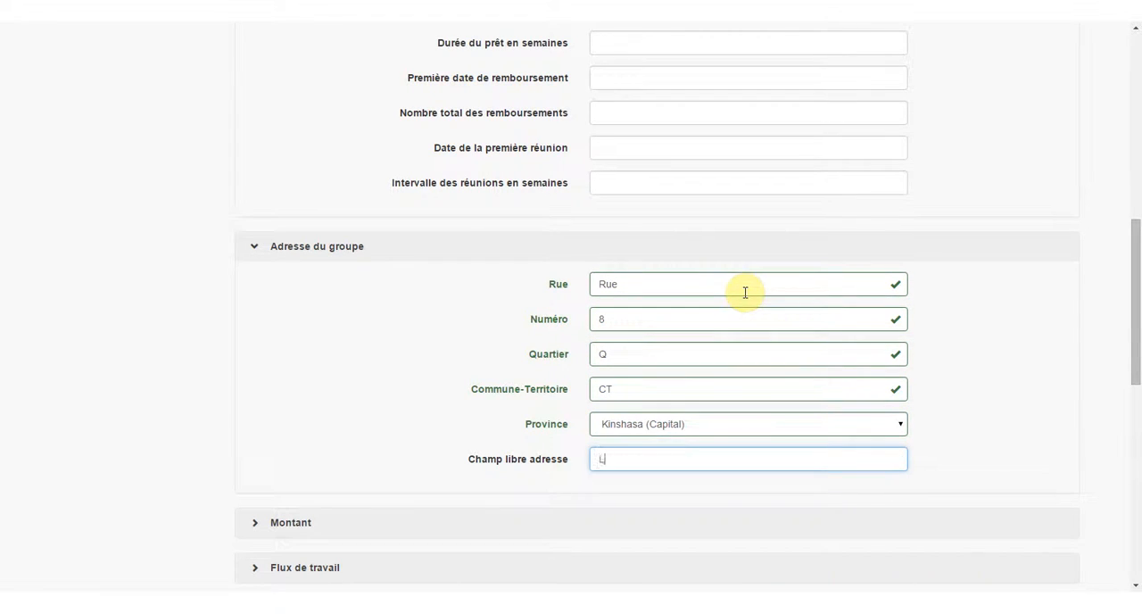
type("ibre")
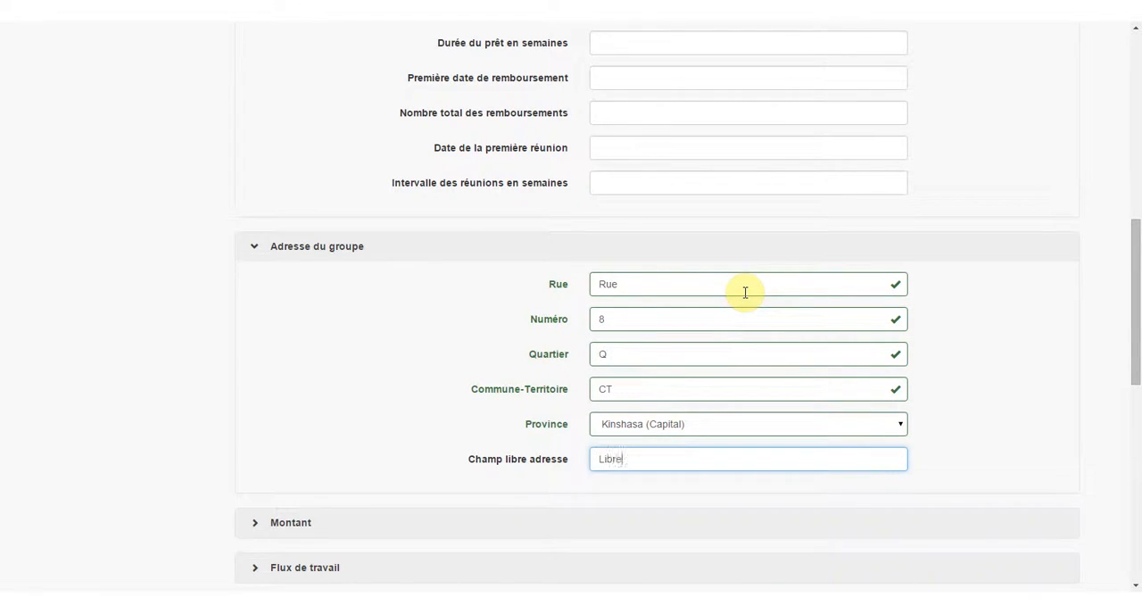
Save the credit request with its credit and group address details, and look over the saved form.
left_click(981, 293)
scroll(981, 293, "down", 8)
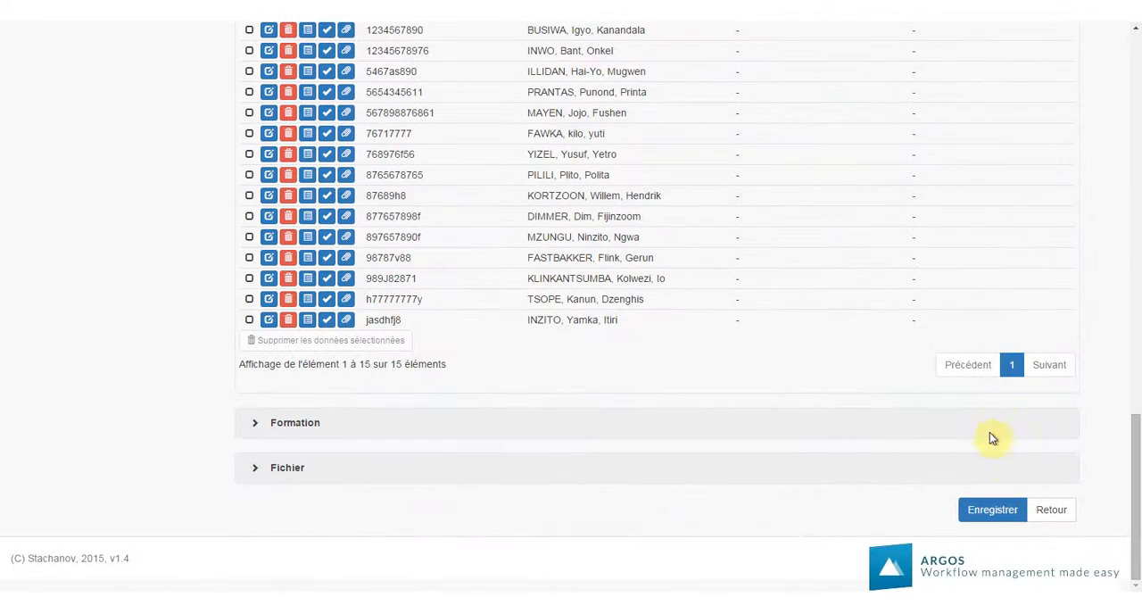
left_click(985, 514)
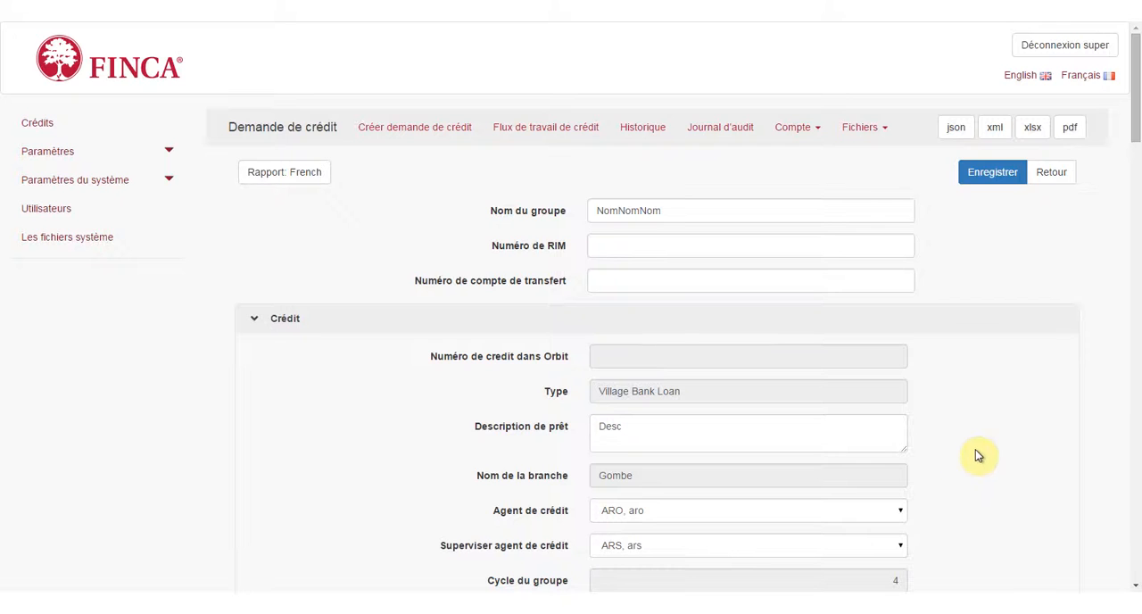
scroll(992, 389, "down", 7)
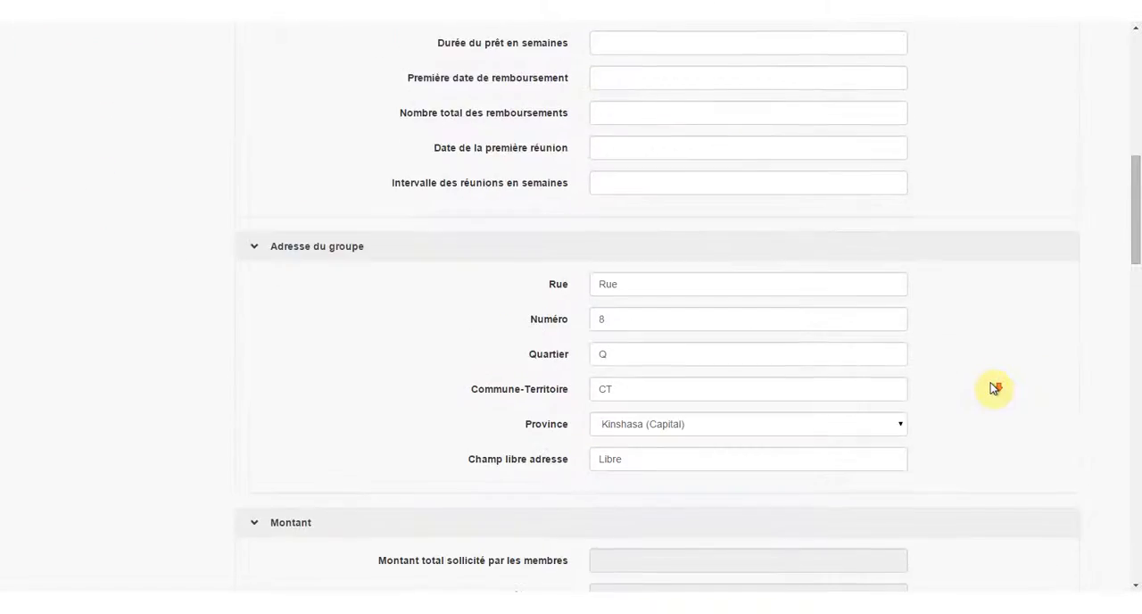
Open the questionnaire of the first member account in the Comptes list and expand its Adresse domicile section.
scroll(992, 389, "down", 12)
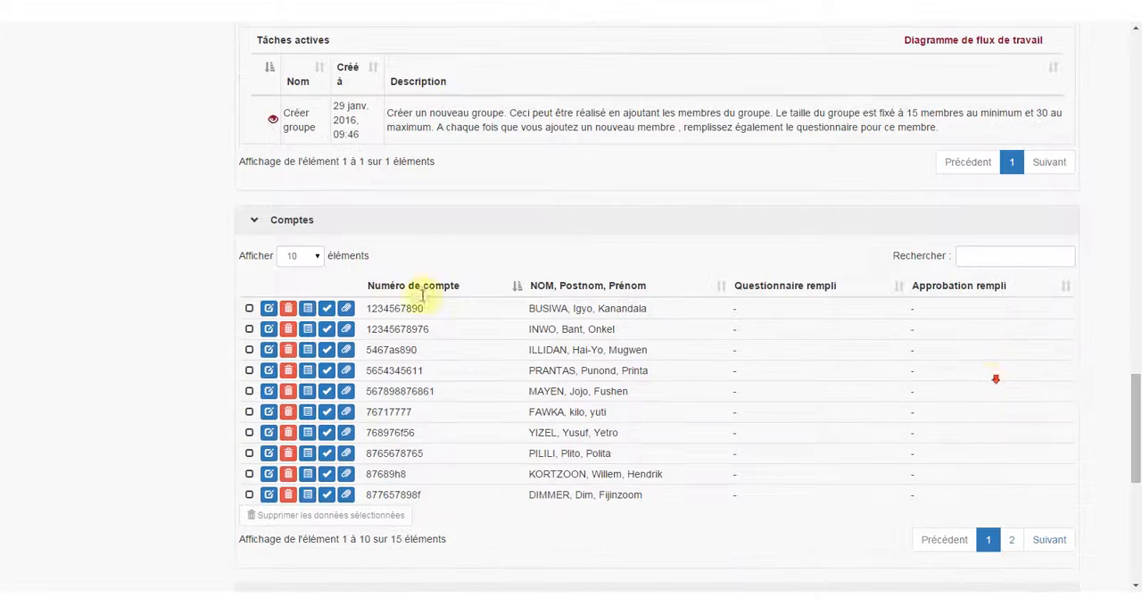
scroll(423, 294, "down", 1)
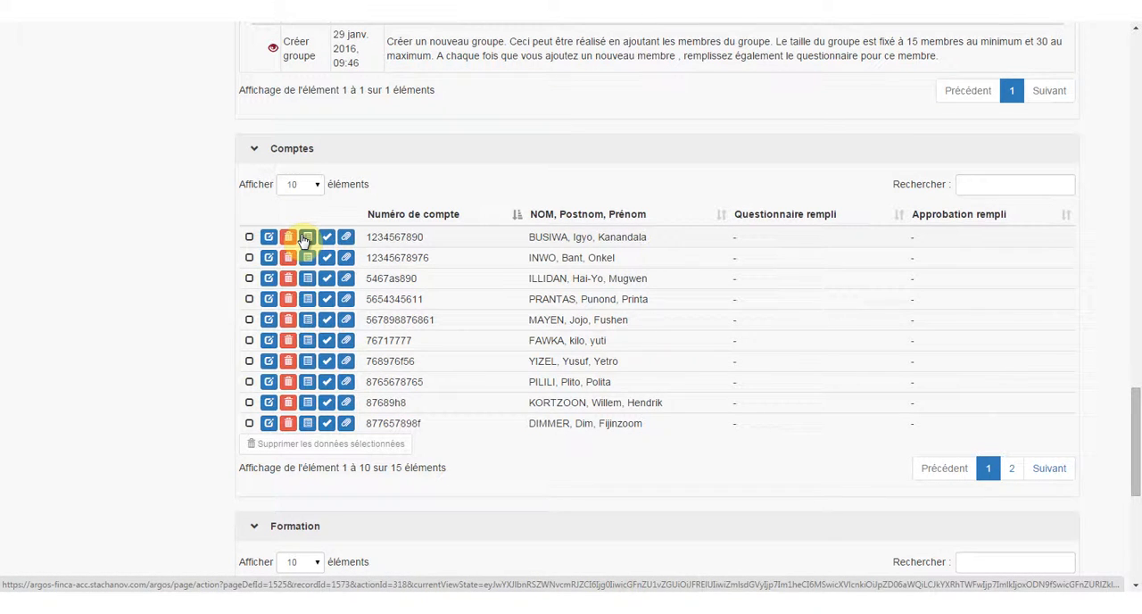
left_click(304, 238)
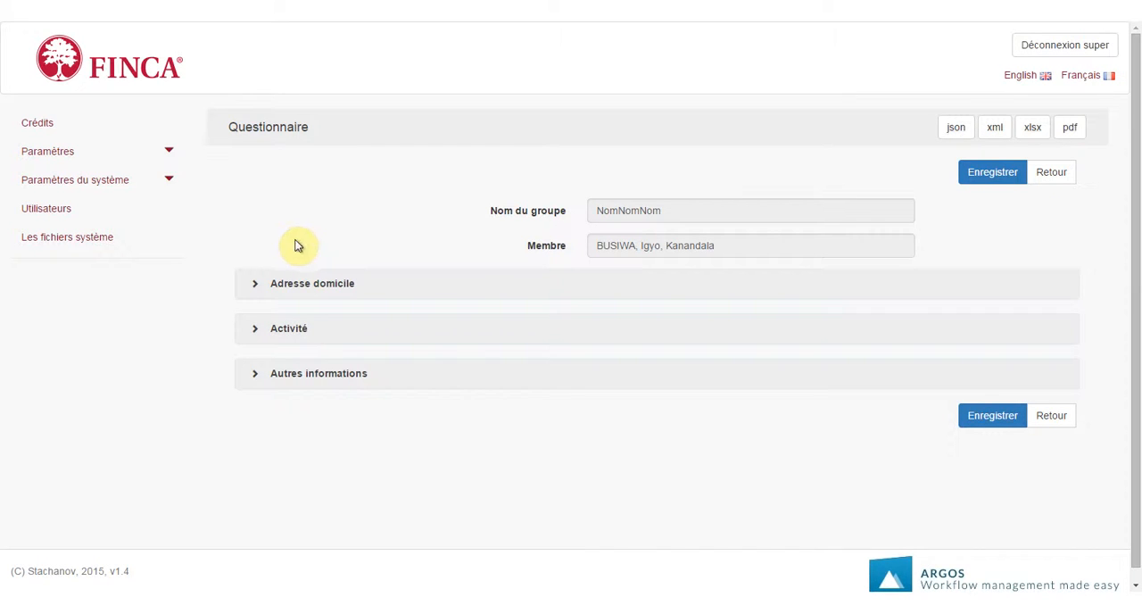
left_click(260, 285)
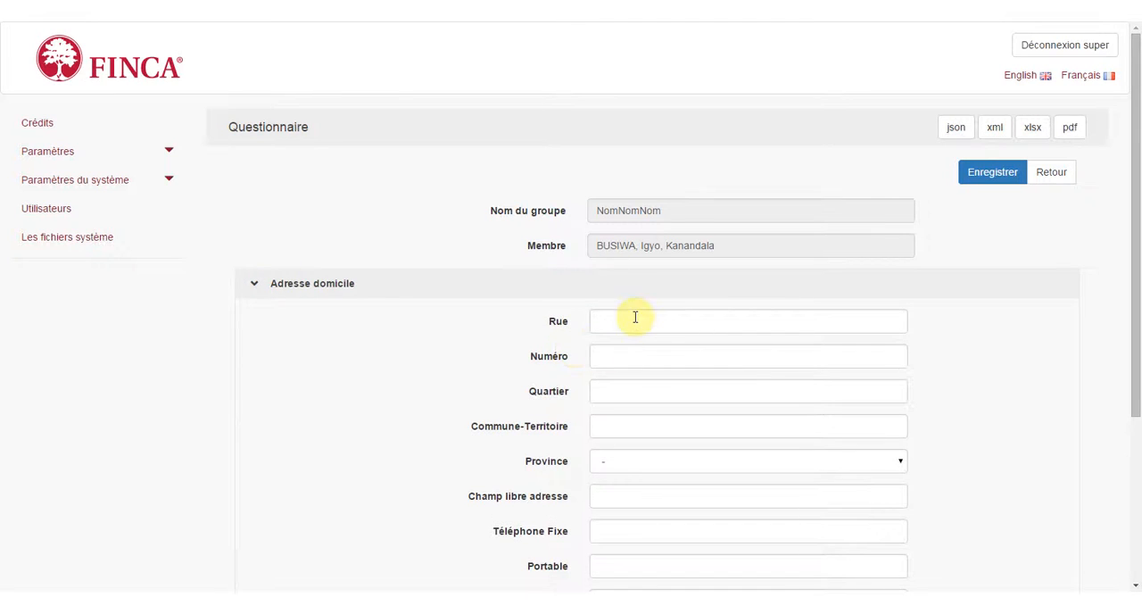
Fill in the member's home street, number and quartier, enter dots as the commune-territoire, and save the questionnaire.
left_click(632, 319)
type("Rue")
key("Tab")
type("8")
key("Tab")
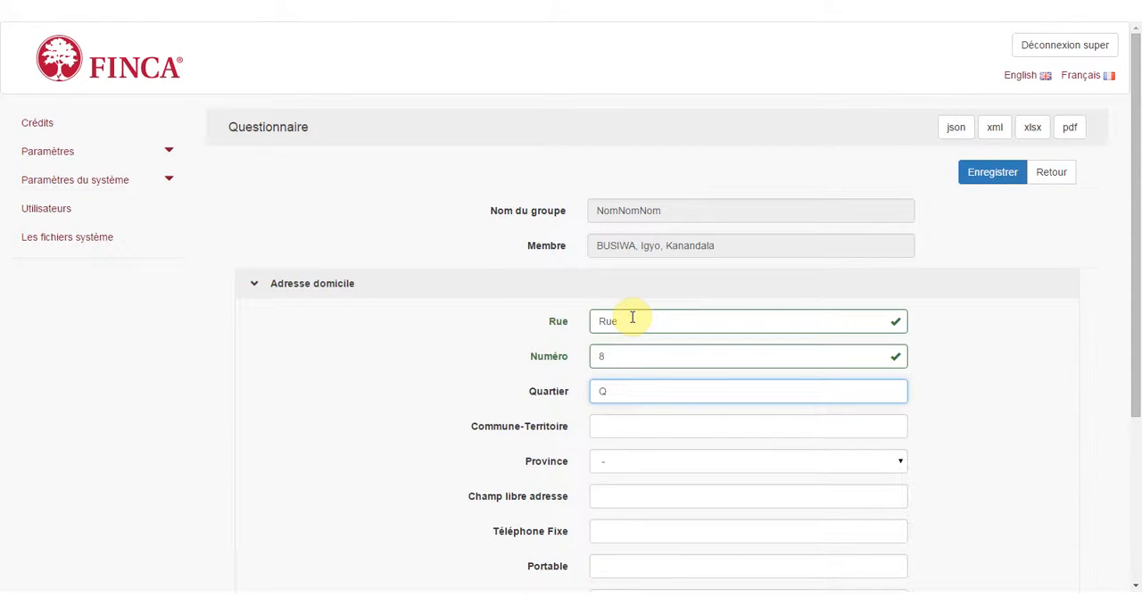
type("Q")
left_click(619, 425)
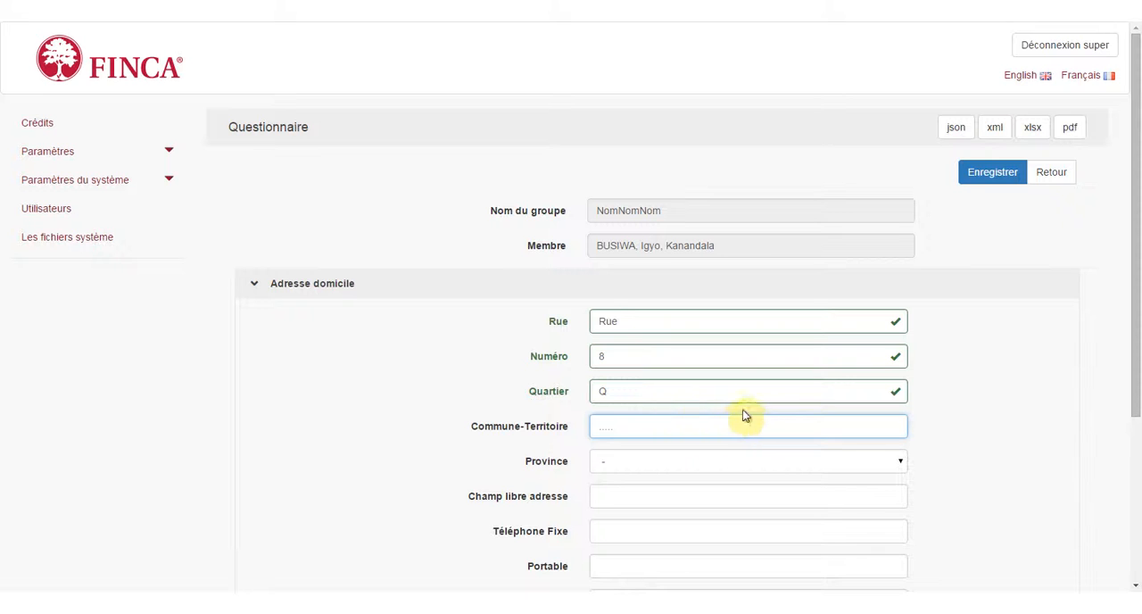
left_click(990, 175)
left_click(988, 175)
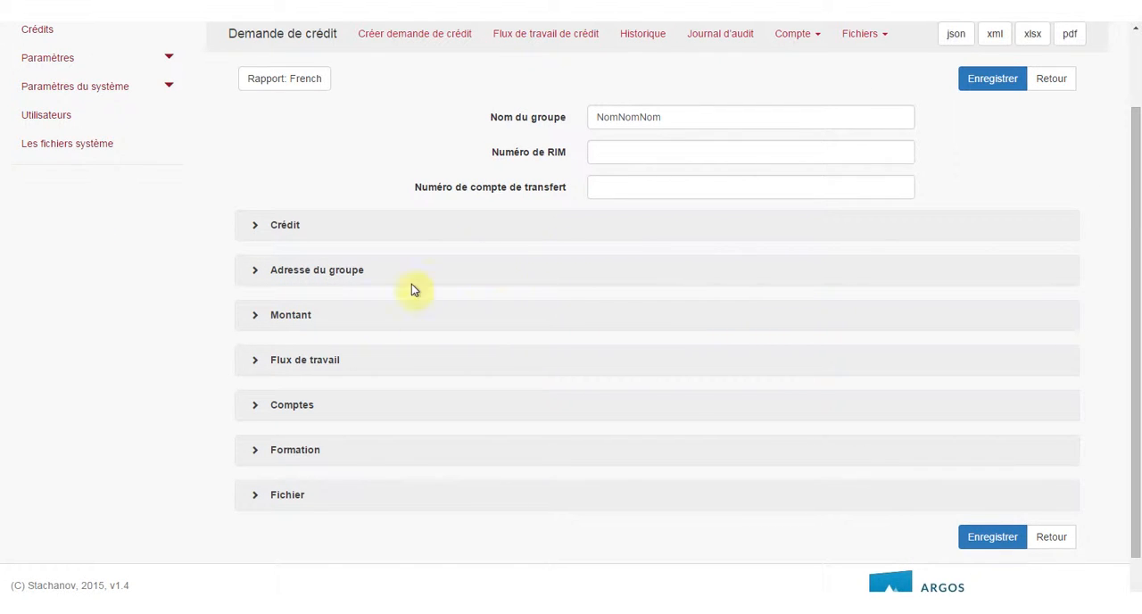
Review the questionnaire status of the group's accounts in the Comptes section with 50 entries shown per page.
left_click(254, 412)
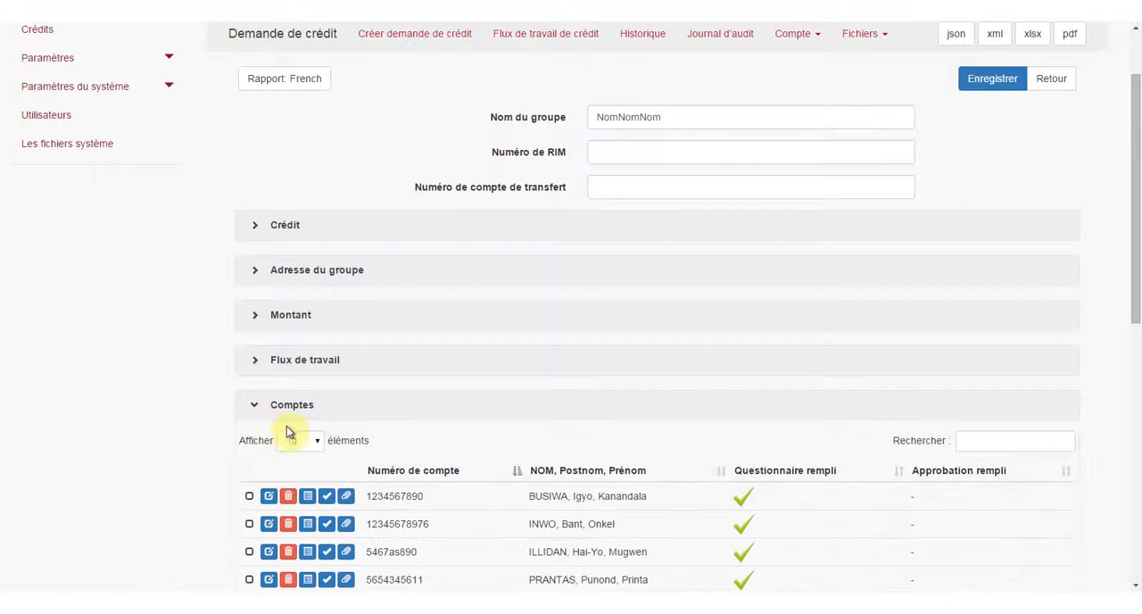
left_click(288, 433)
left_click(287, 477)
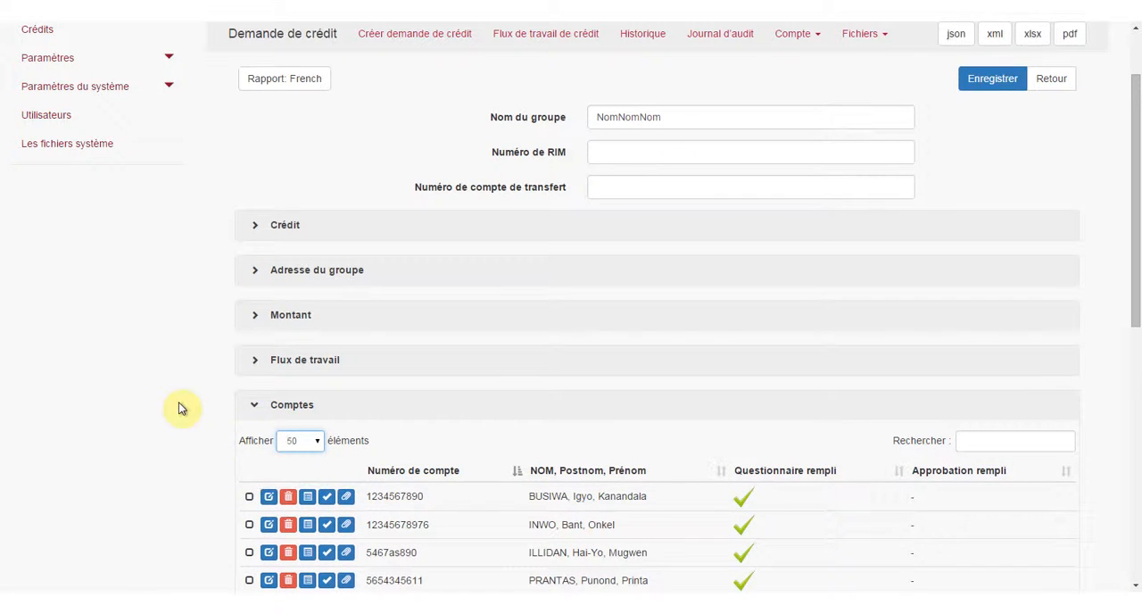
scroll(183, 408, "down", 5)
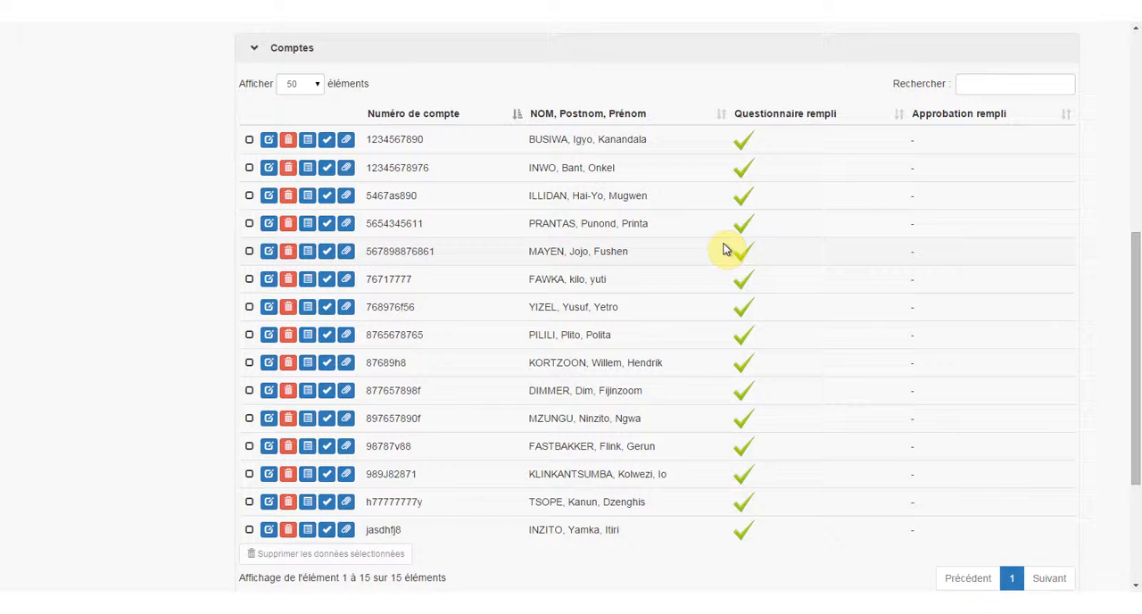
scroll(723, 250, "up", 5)
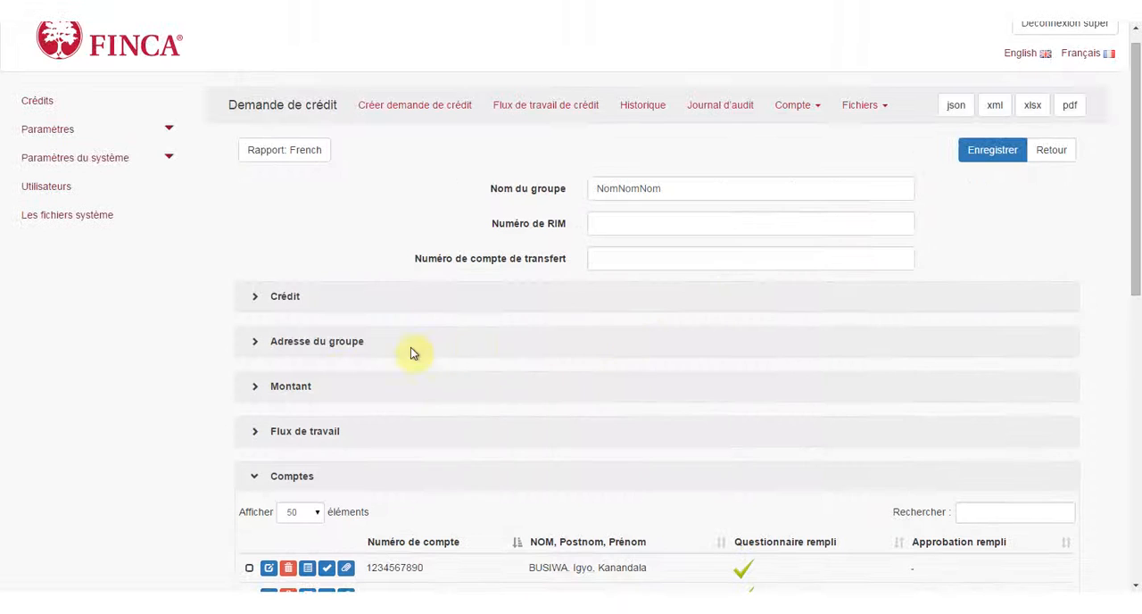
In the Flux de travail section, set the group file status to Groupe créé and save the credit request.
left_click(254, 434)
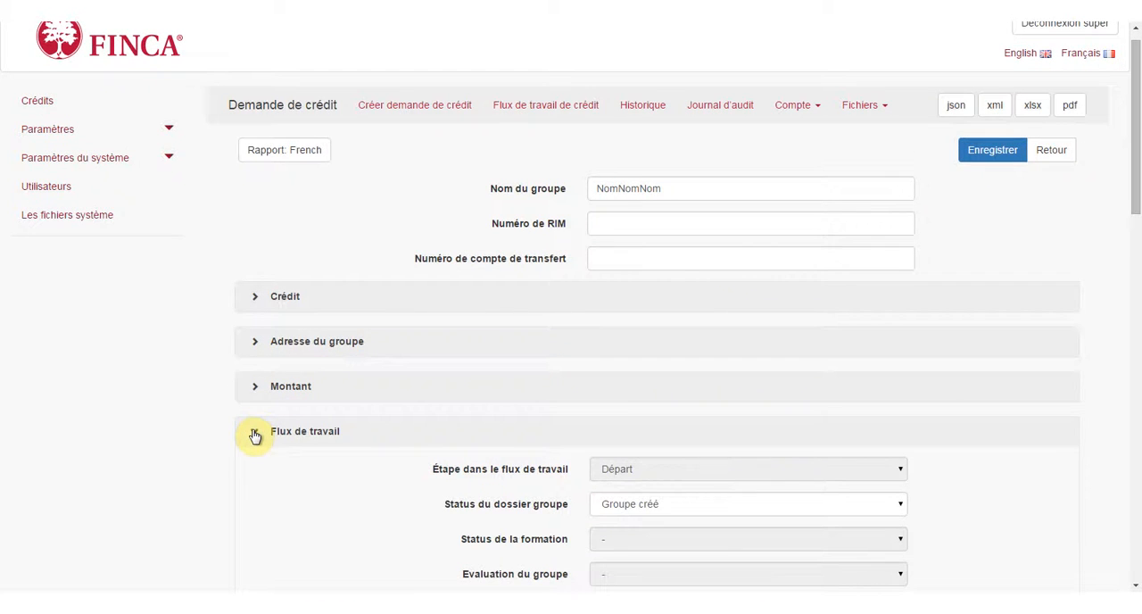
scroll(588, 428, "down", 1)
scroll(589, 428, "down", 1)
left_click(662, 368)
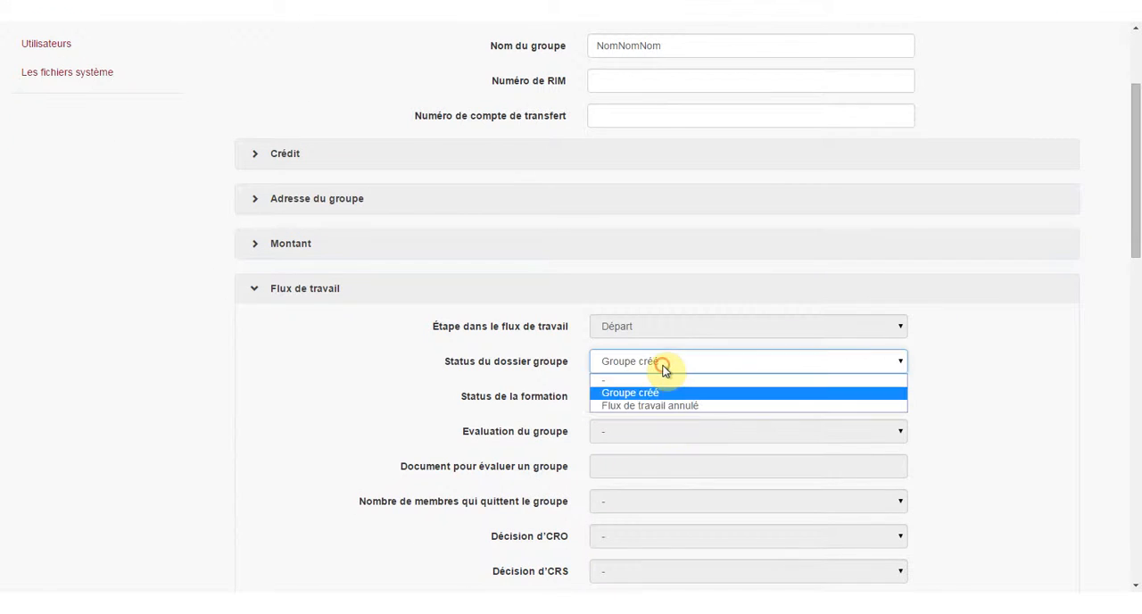
left_click(652, 400)
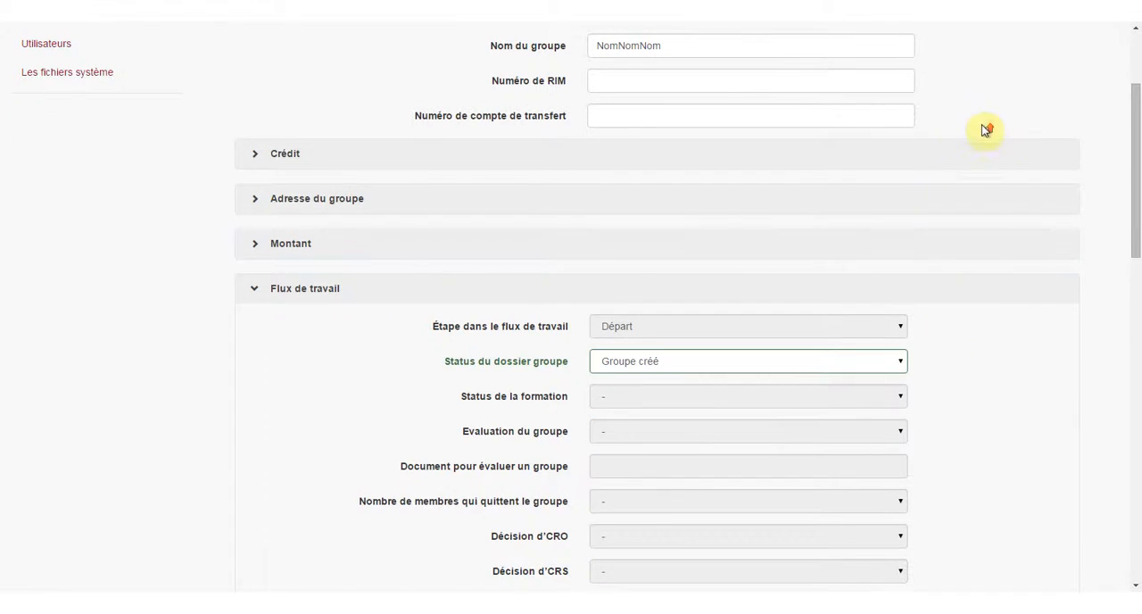
scroll(986, 128, "up", 2)
left_click(989, 175)
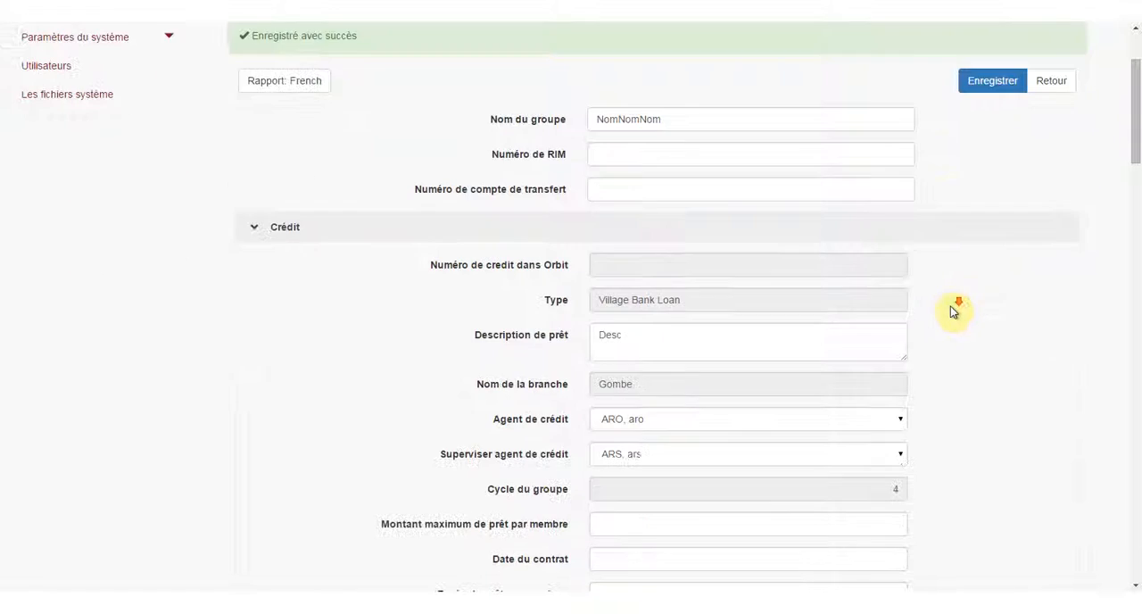
Open the active task Créer groupe in the credit request's workflow section and complete it.
scroll(952, 312, "down", 5)
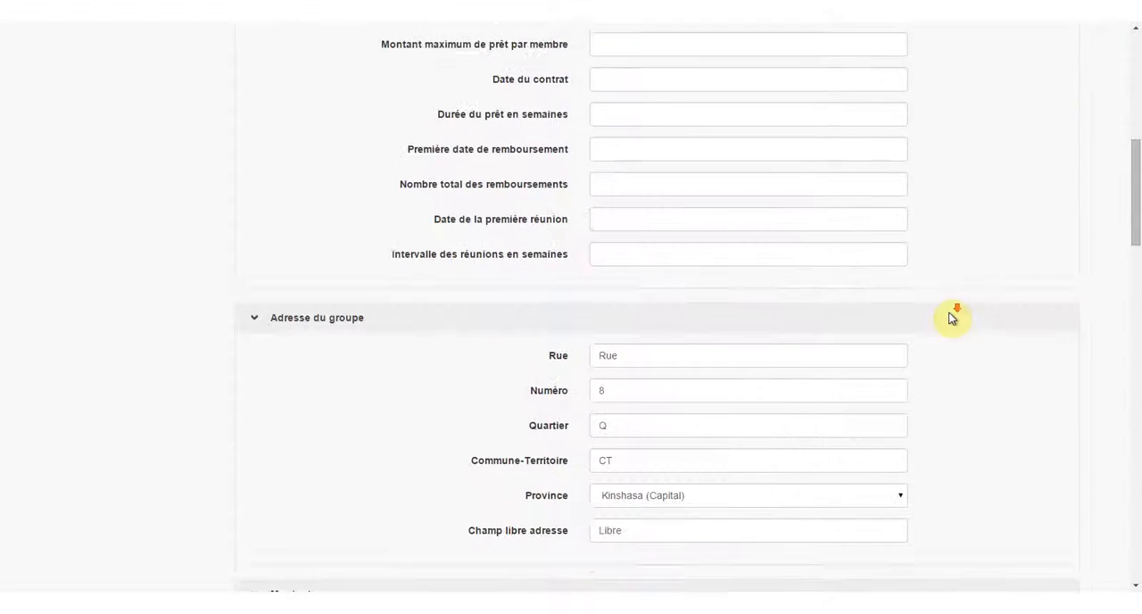
scroll(953, 317, "down", 9)
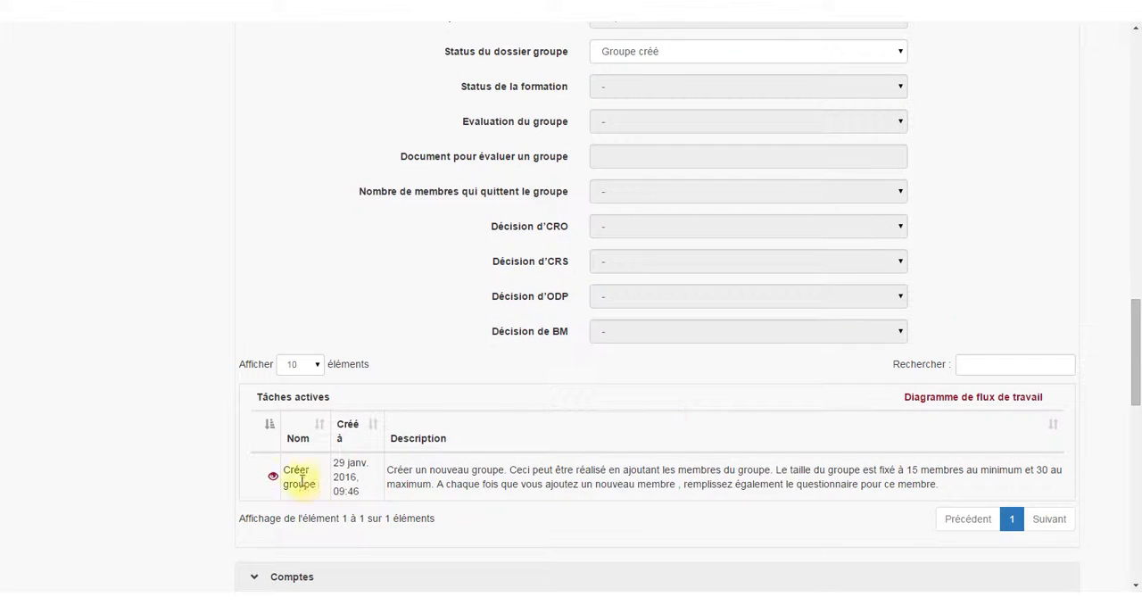
left_click(272, 476)
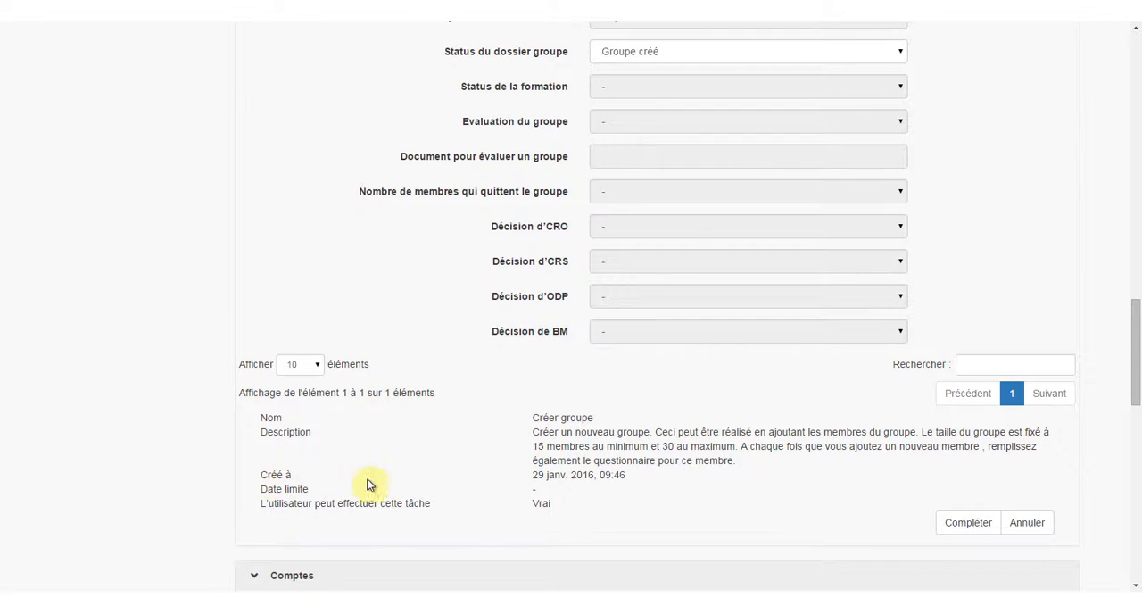
left_click(961, 528)
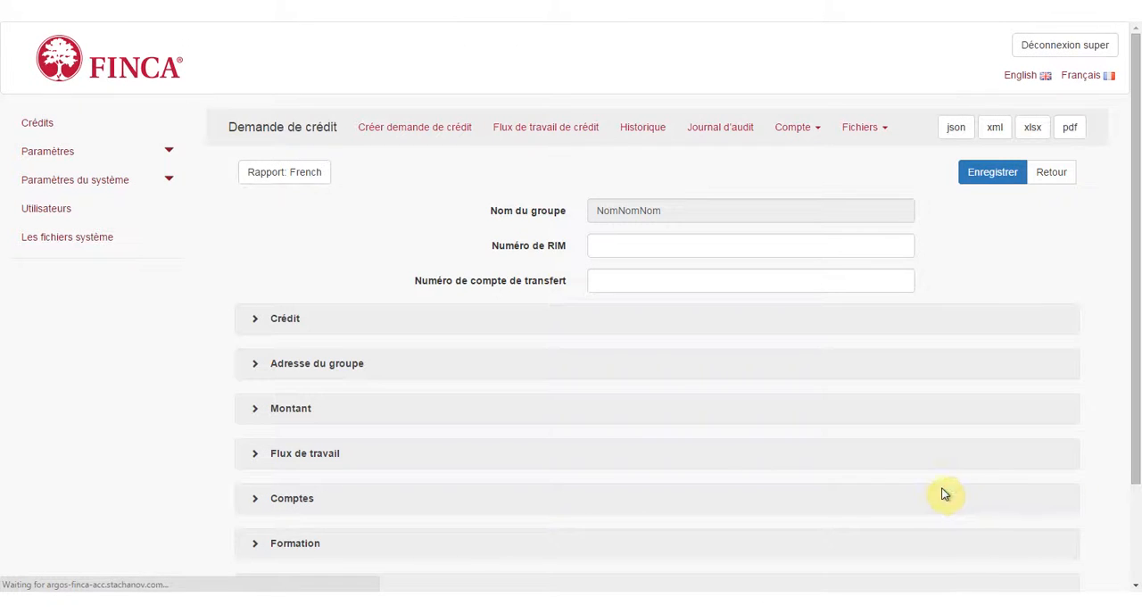
Examine the credit workflow diagram at a larger zoom for the current task, and return to the credit request.
left_click(571, 129)
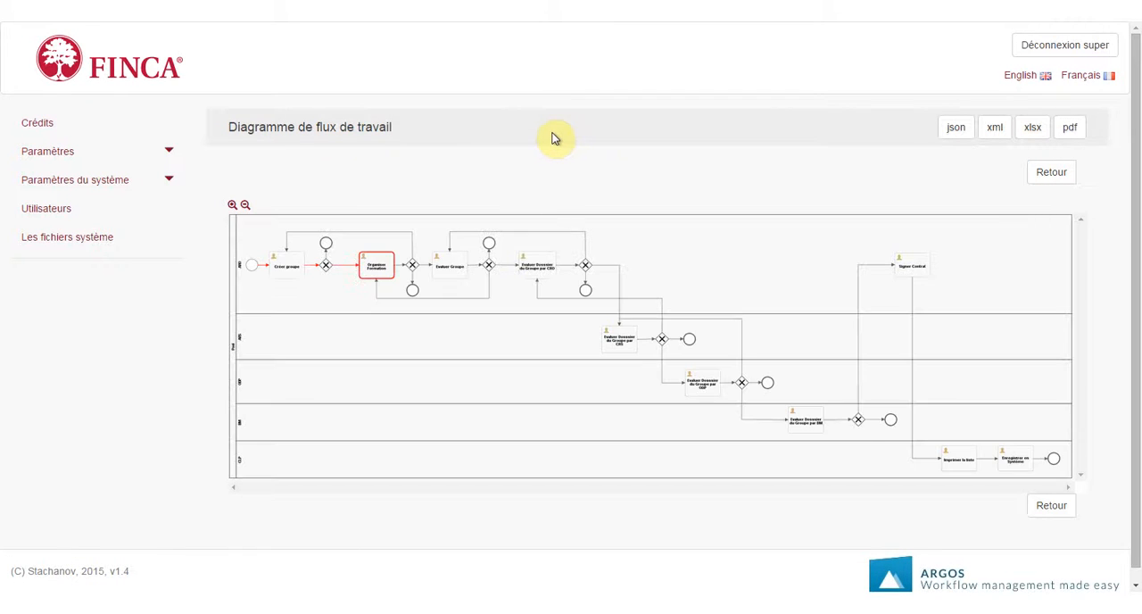
left_click(232, 206)
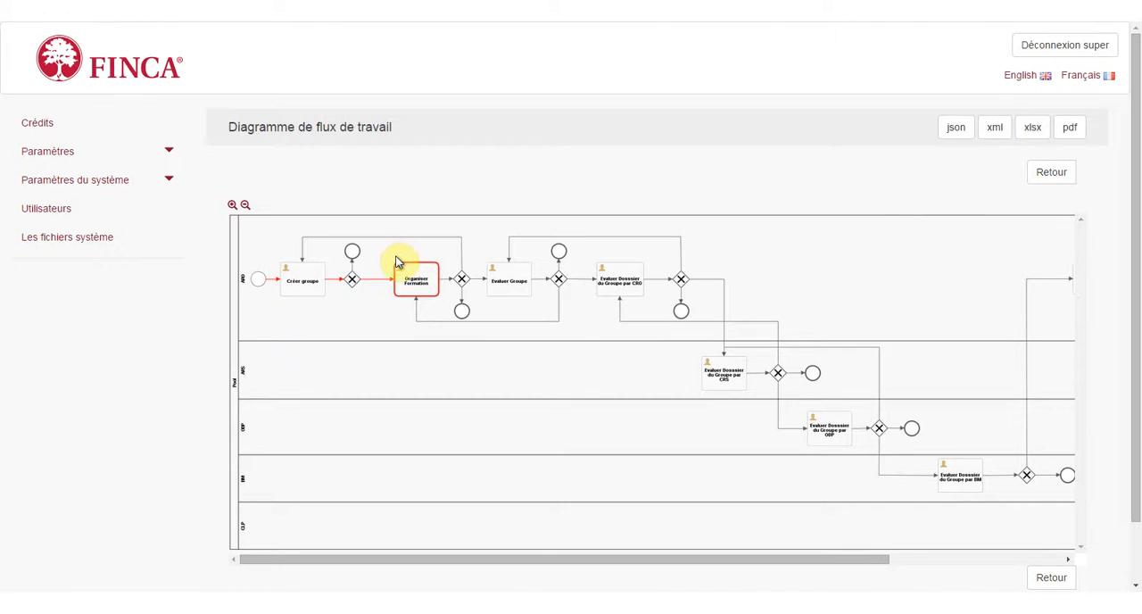
left_click(1043, 175)
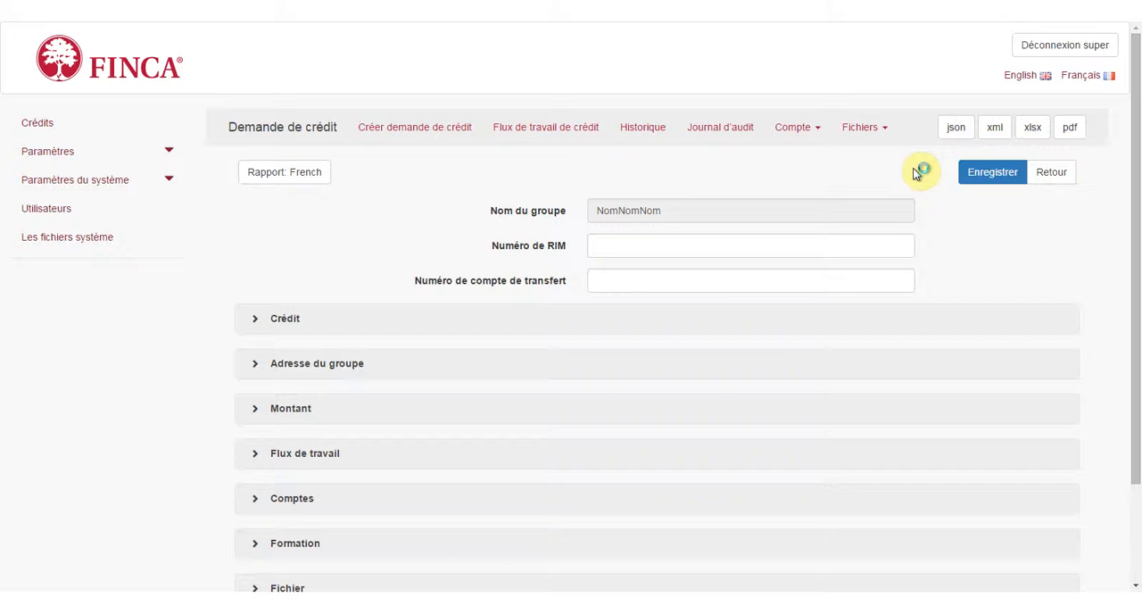
Open the first training session in the credit request's Formation section for editing.
scroll(333, 214, "down", 3)
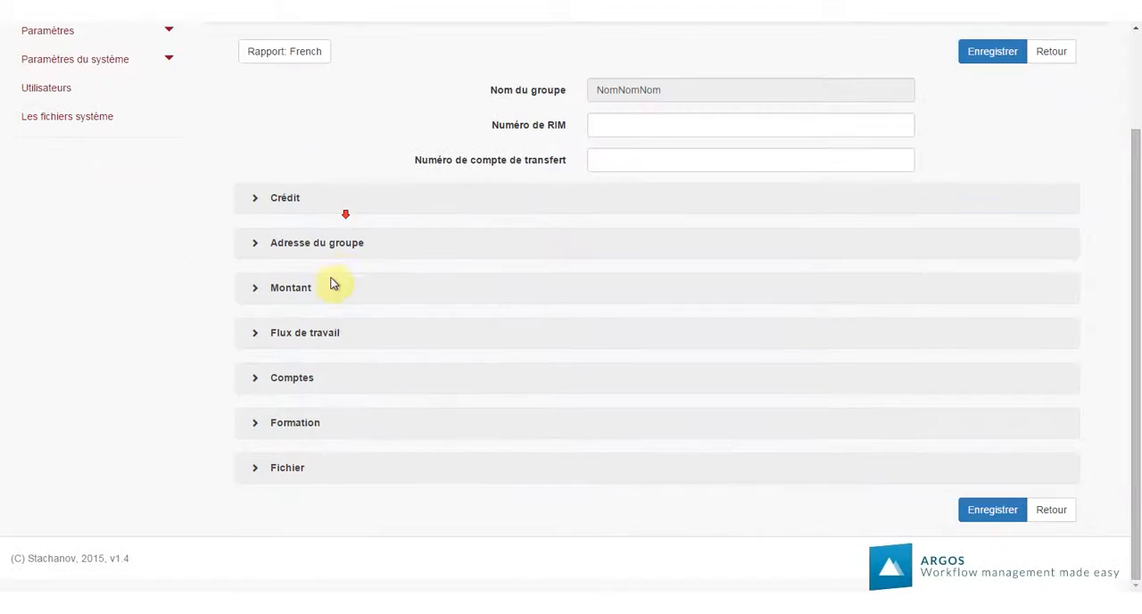
left_click(254, 425)
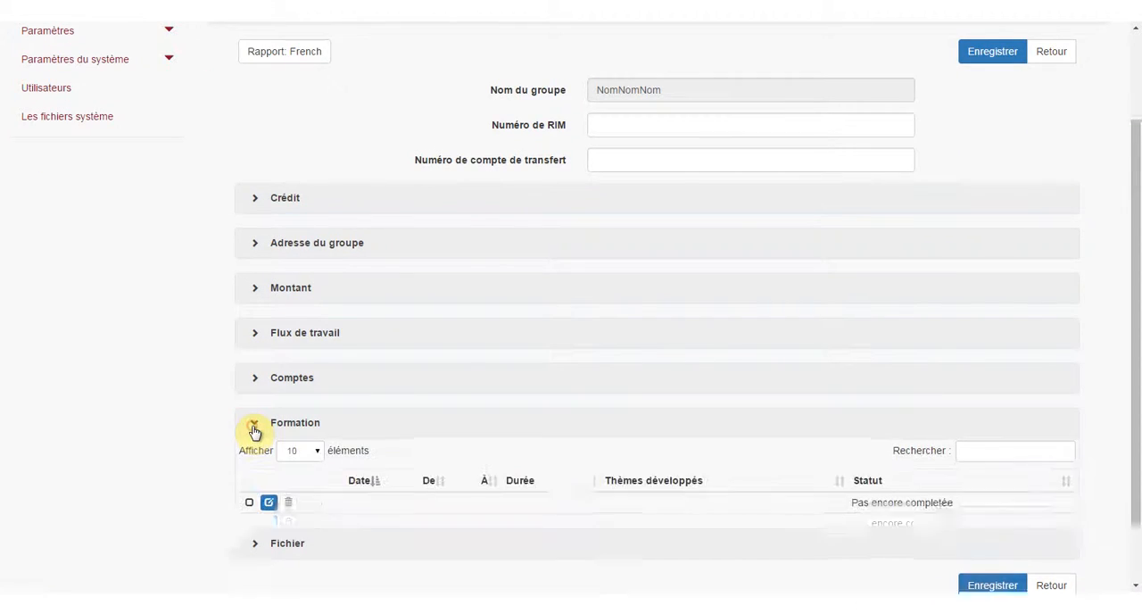
scroll(254, 419, "down", 2)
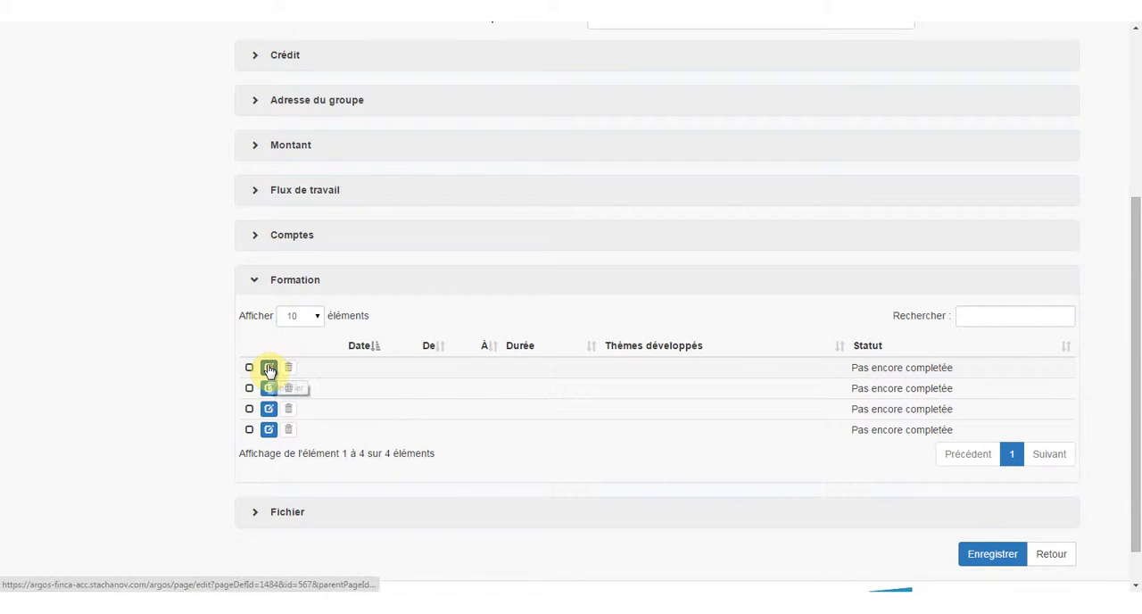
left_click(270, 367)
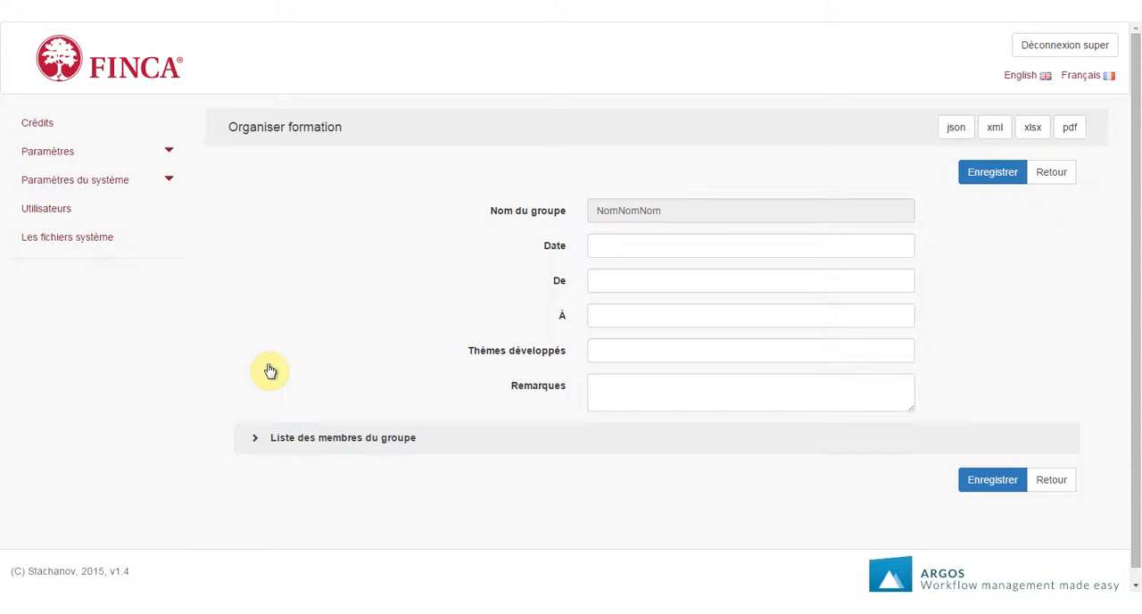
Set the training session's date to 08 janvier 2016, running from 07:30:00 to 08:30:00.
left_click(611, 248)
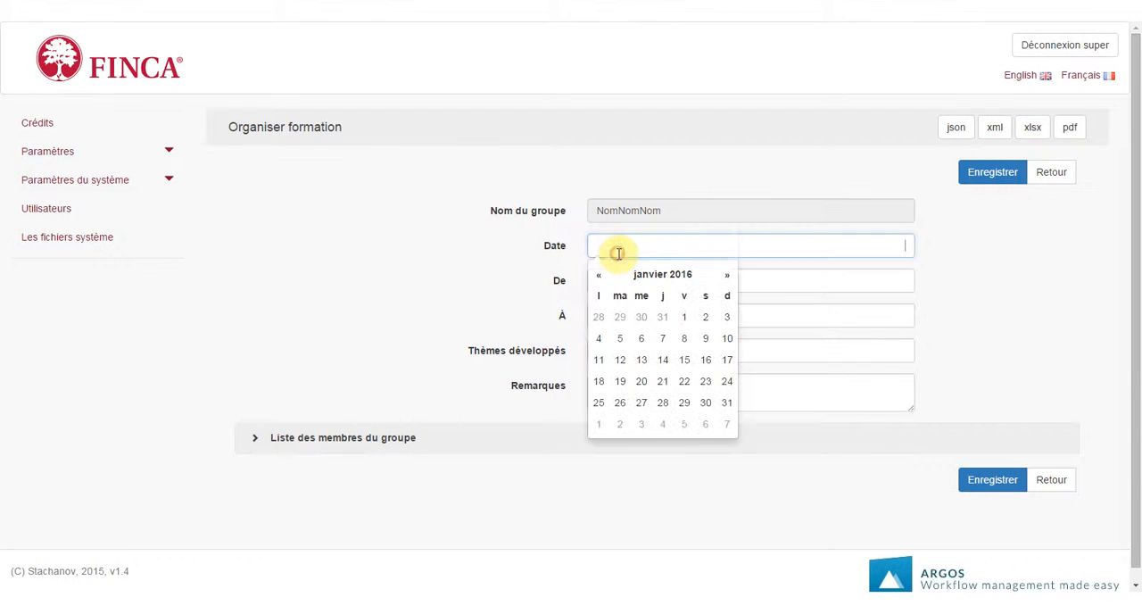
left_click(684, 338)
left_click(787, 285)
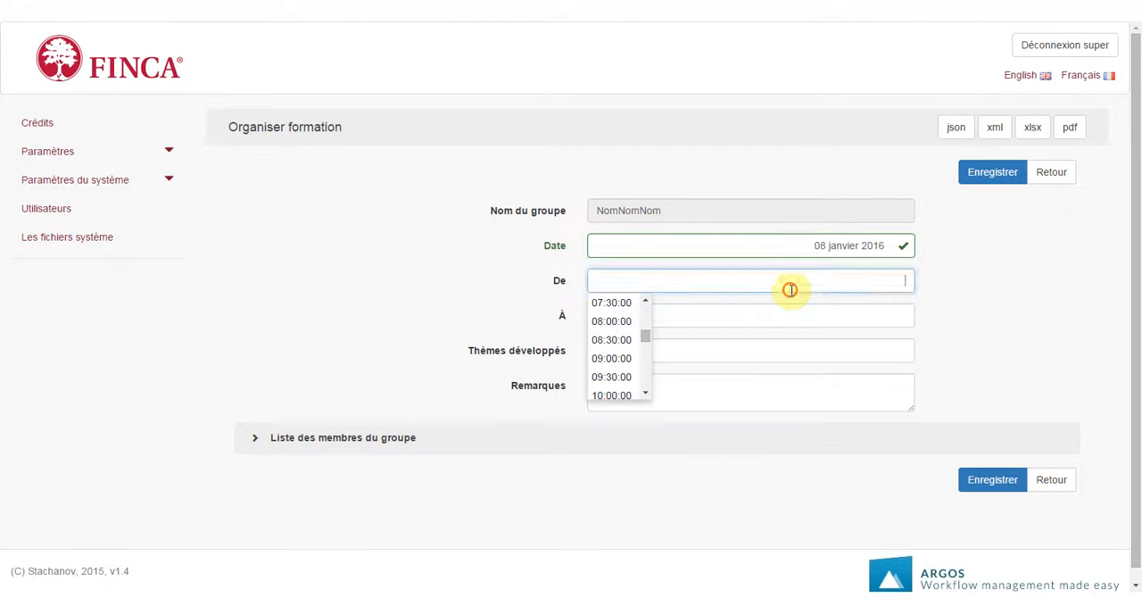
left_click(611, 303)
left_click(683, 316)
left_click(615, 380)
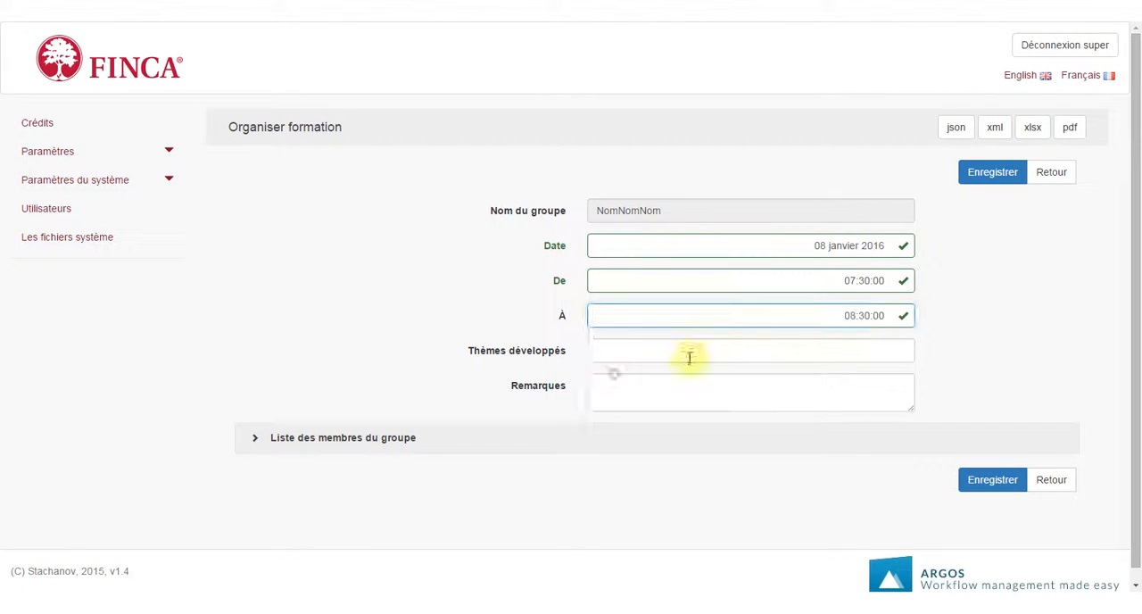
Enter Rien as the training's developed themes and Rien en plus as the remarks, and save the session.
left_click(684, 354)
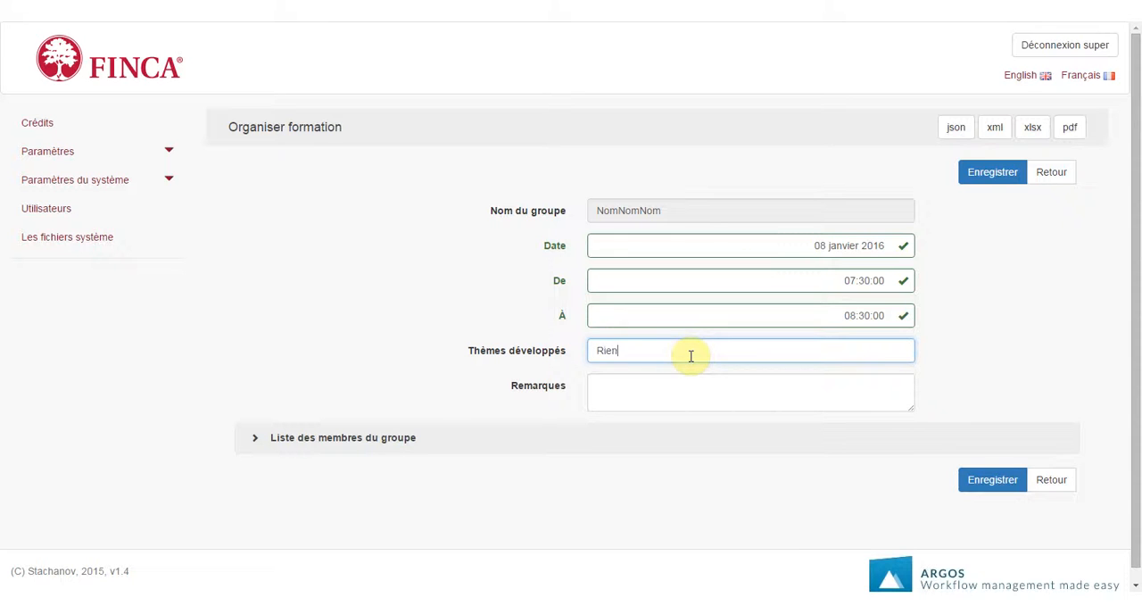
key("Tab")
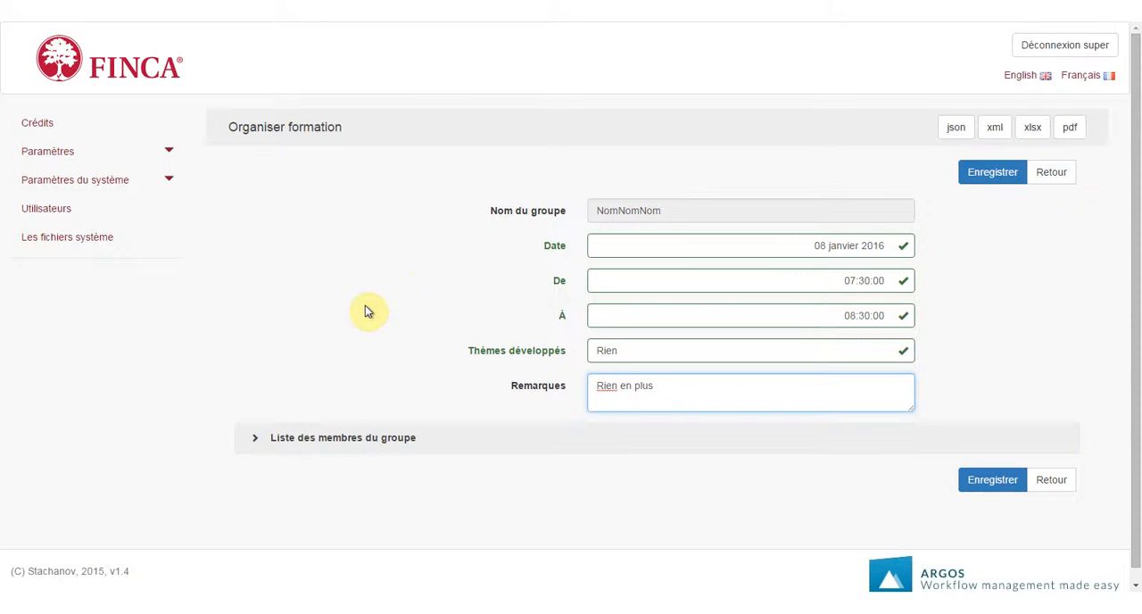
left_click(983, 184)
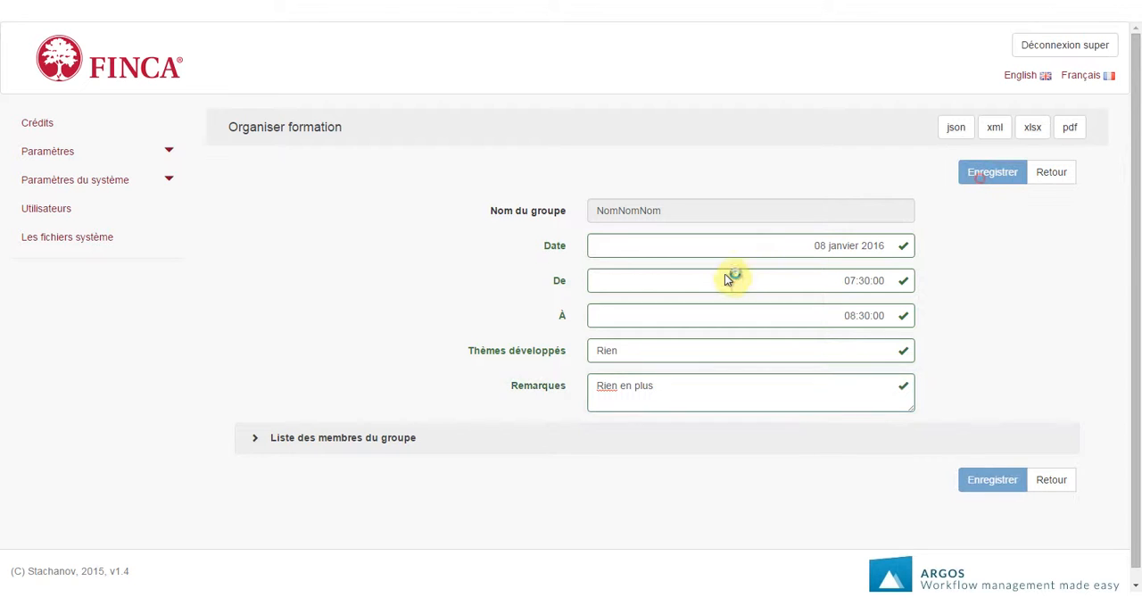
Show 50 entries per page in the training session's list of group members.
scroll(535, 316, "down", 3)
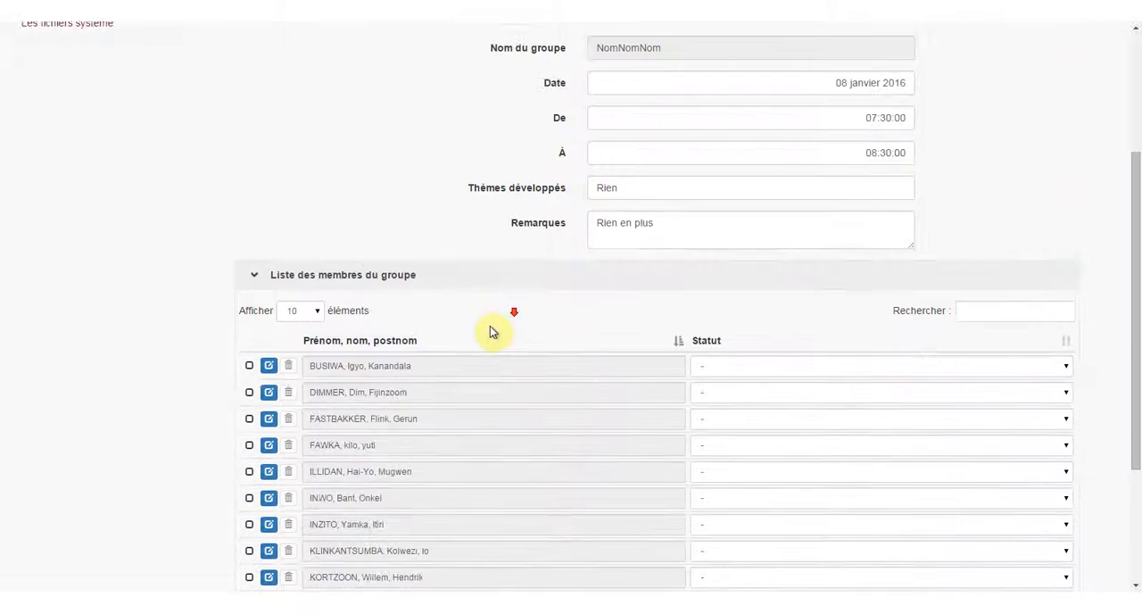
left_click(312, 268)
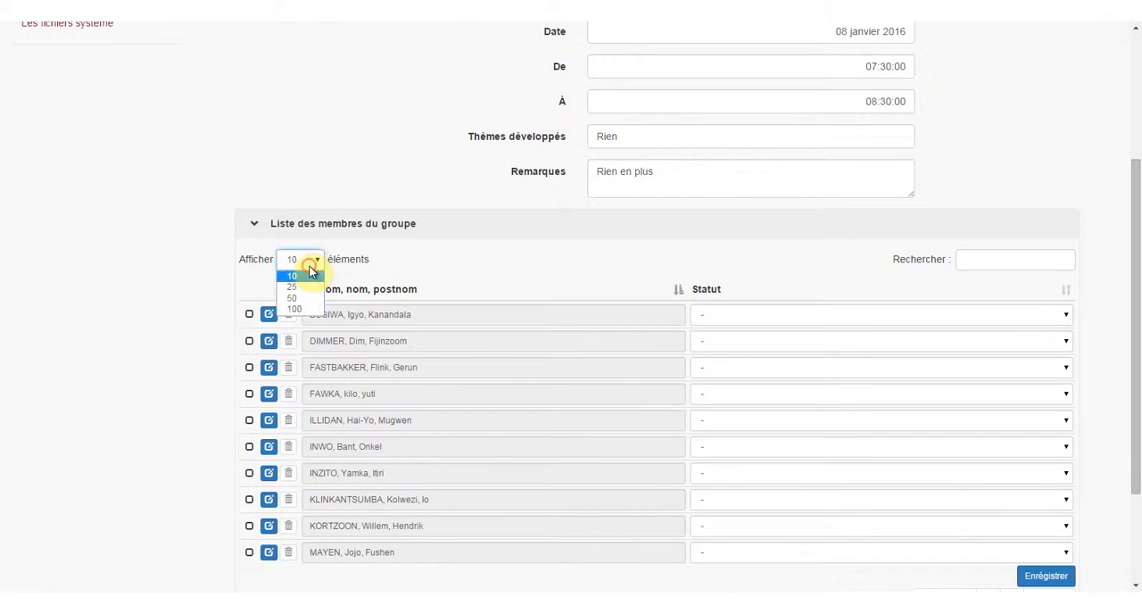
left_click(301, 298)
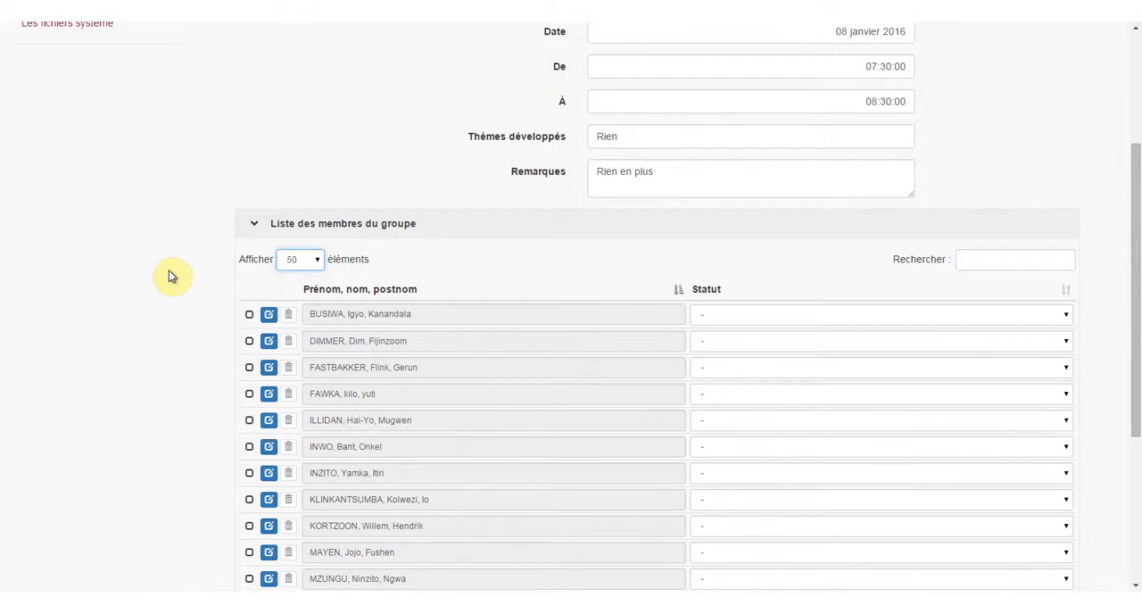
Set the attendance status of the first four members in the training session's group list to Présent(e).
scroll(173, 258, "down", 1)
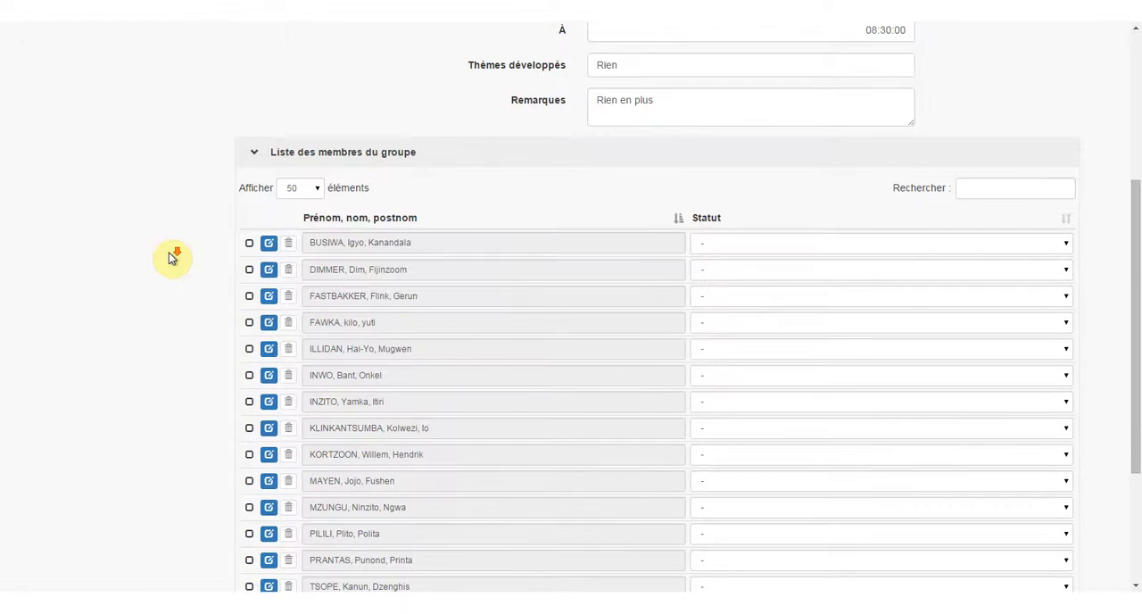
scroll(163, 265, "down", 1)
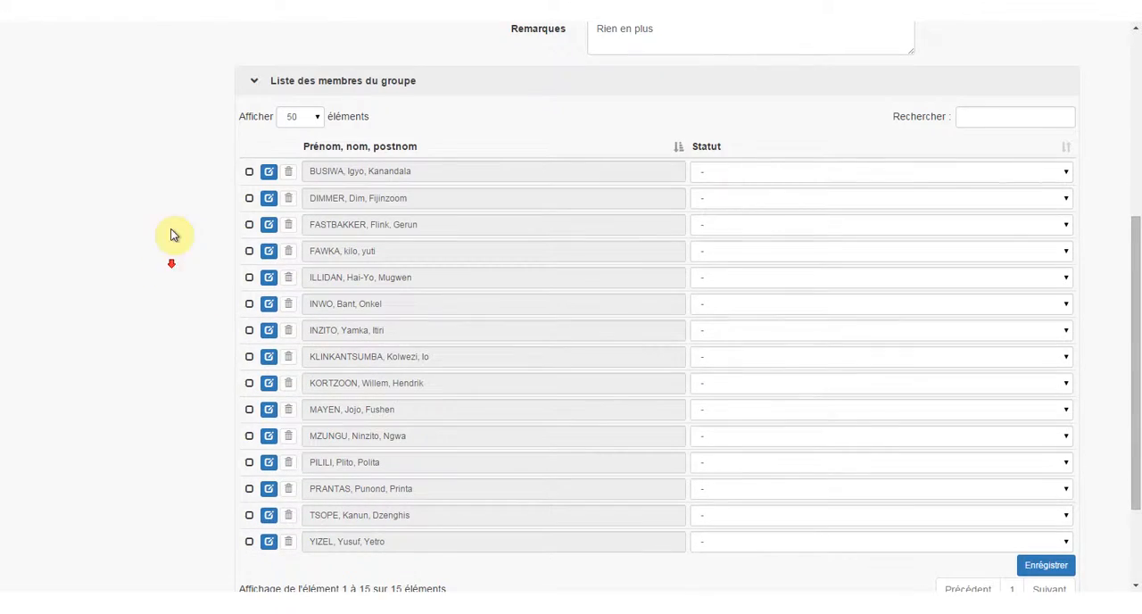
left_click(735, 170)
left_click(730, 198)
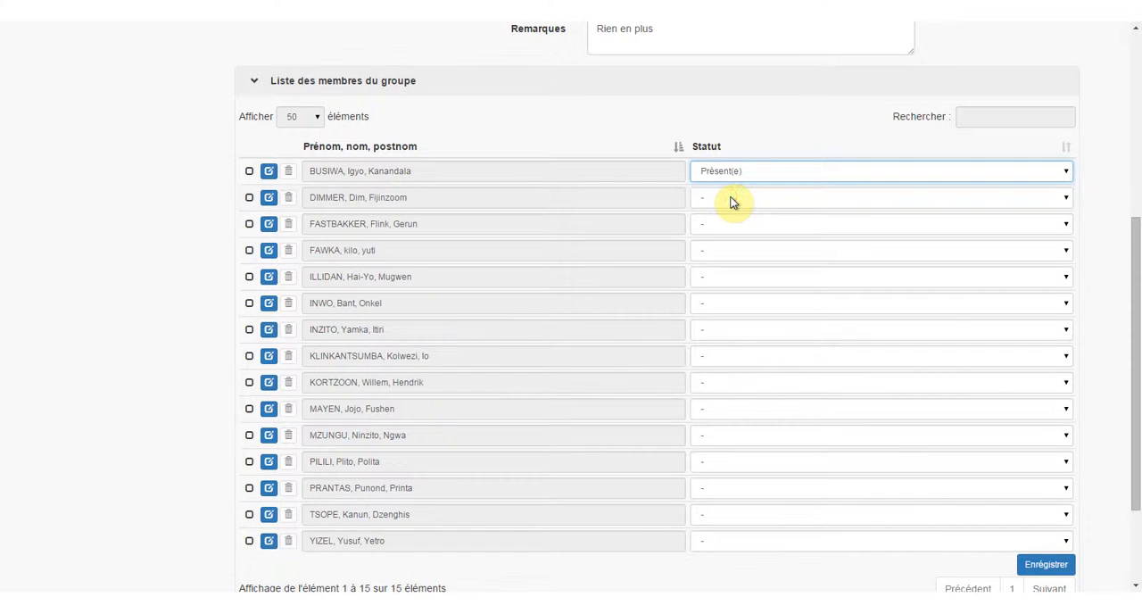
key("Tab")
key("Tab")
key("p")
key("Tab")
key("Tab")
key("p")
key("Tab")
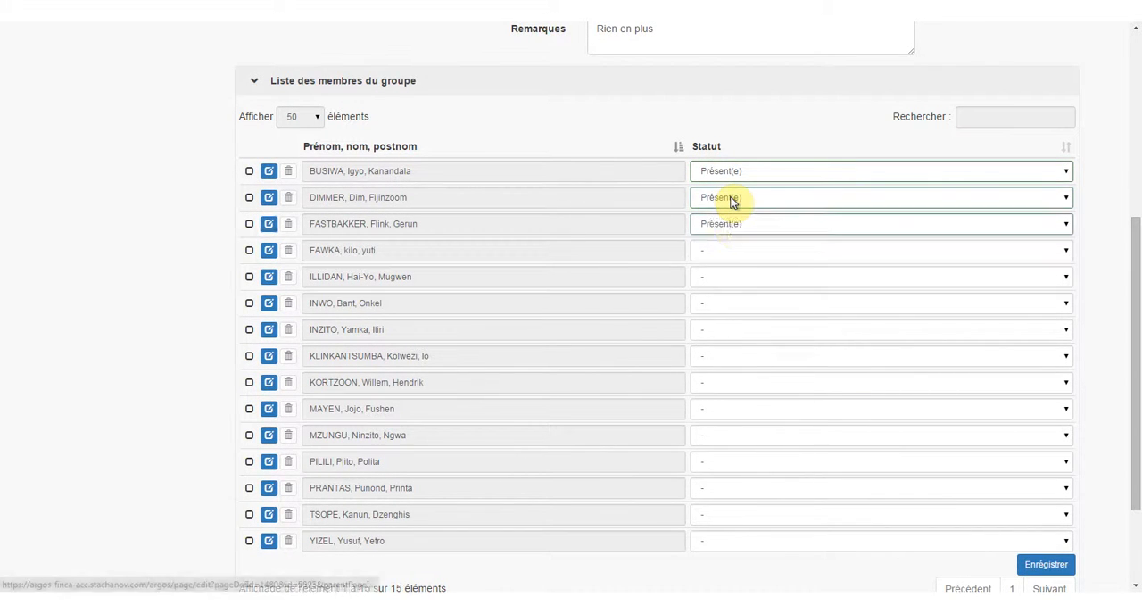
key("Tab")
key("p")
Set the attendance status of the fifth member in the group list to Absence avec justification.
key("Tab")
key("Tab")
key("a")
Set the attendance status of the remaining ten members, from the sixth onward, to Présent(e) and save the member list.
key("Tab")
key("Tab")
key("p")
key("Tab")
key("Tab")
key("p")
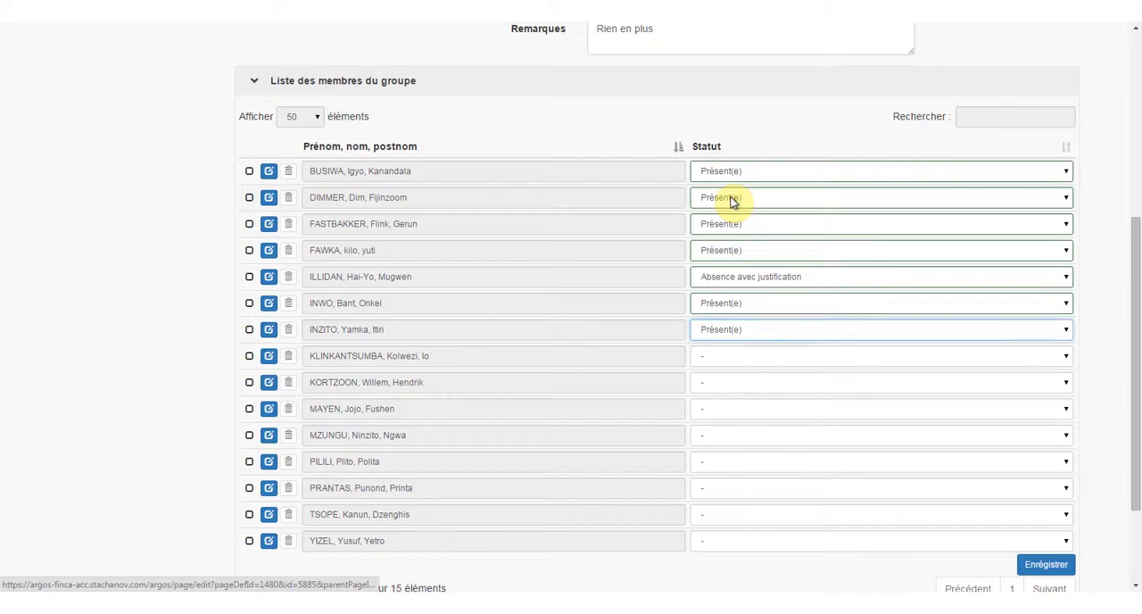
key("Tab")
key("Tab")
key("p")
key("Tab")
key("Tab")
key("p")
key("Tab")
key("Tab")
key("p")
key("Tab")
key("Tab")
key("p")
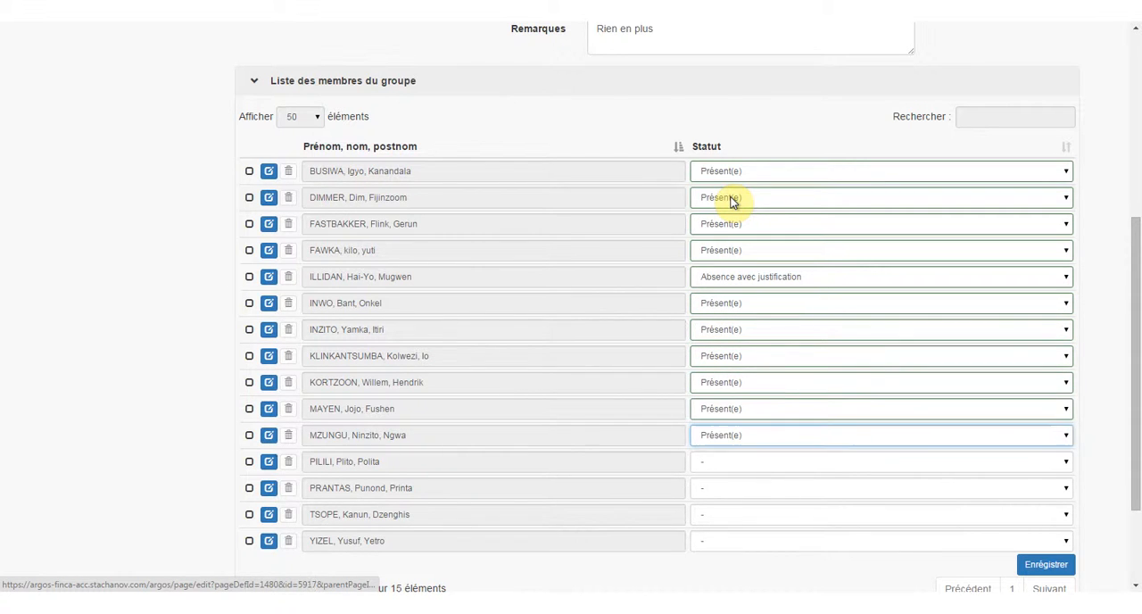
key("Tab")
key("Tab")
key("p")
key("Tab")
key("Tab")
key("p")
key("Tab")
key("Tab")
key("p")
key("Tab")
key("Tab")
key("p")
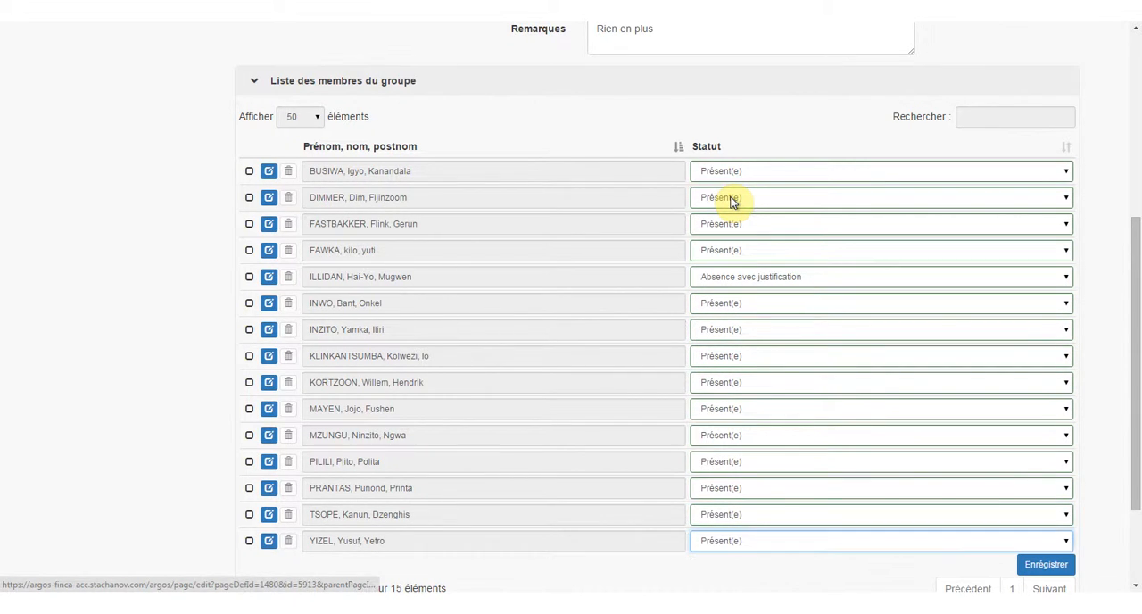
left_click(1059, 565)
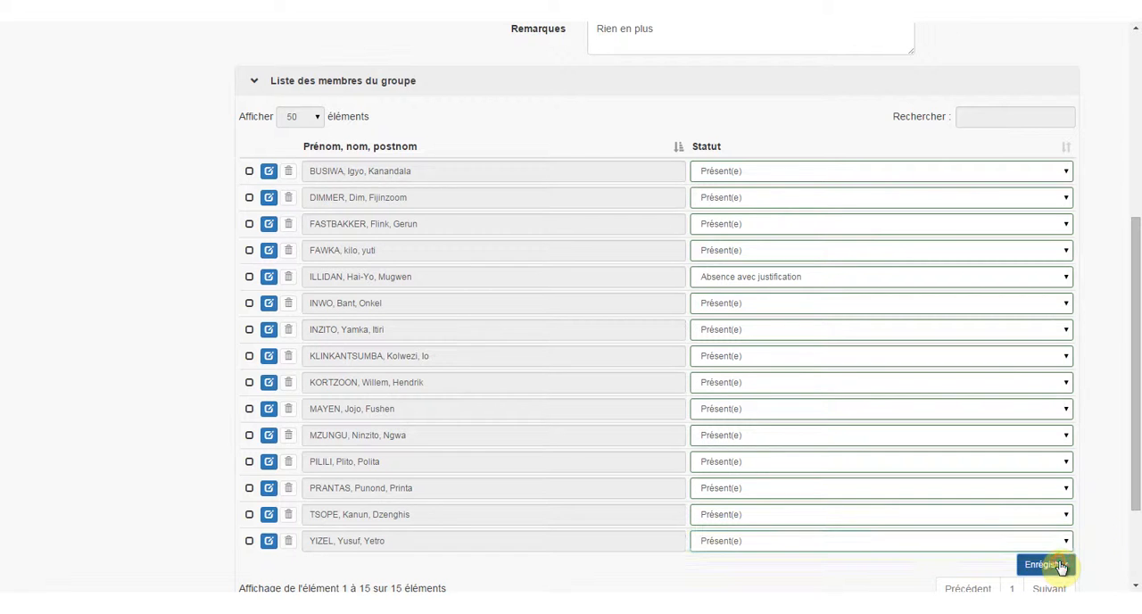
Look over the saved training session and return to the group's credit request.
scroll(1060, 565, "down", 2)
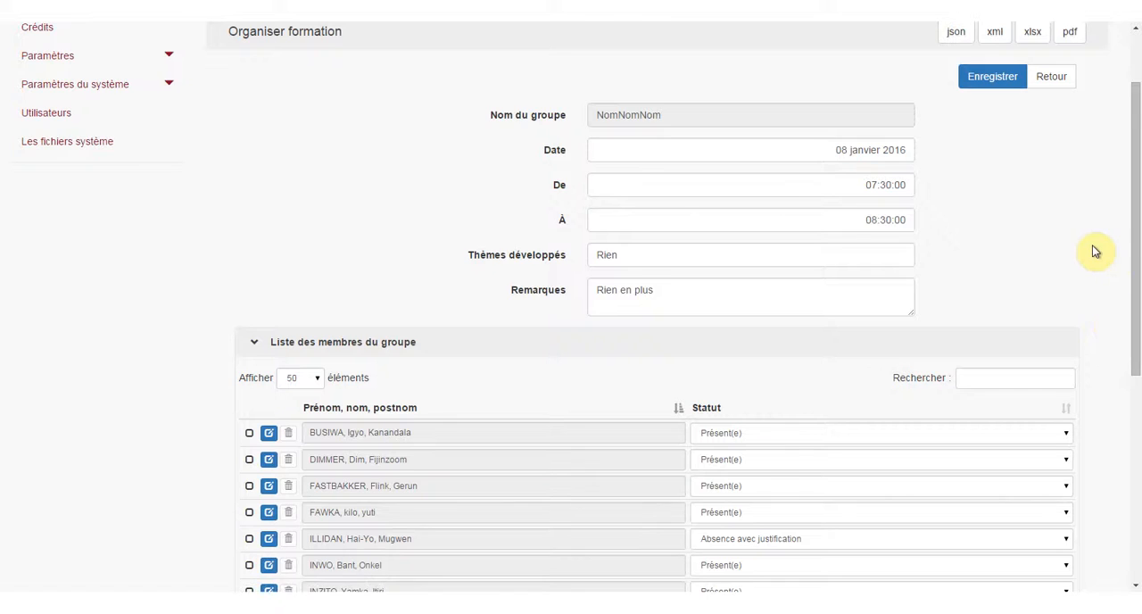
scroll(1092, 251, "down", 2)
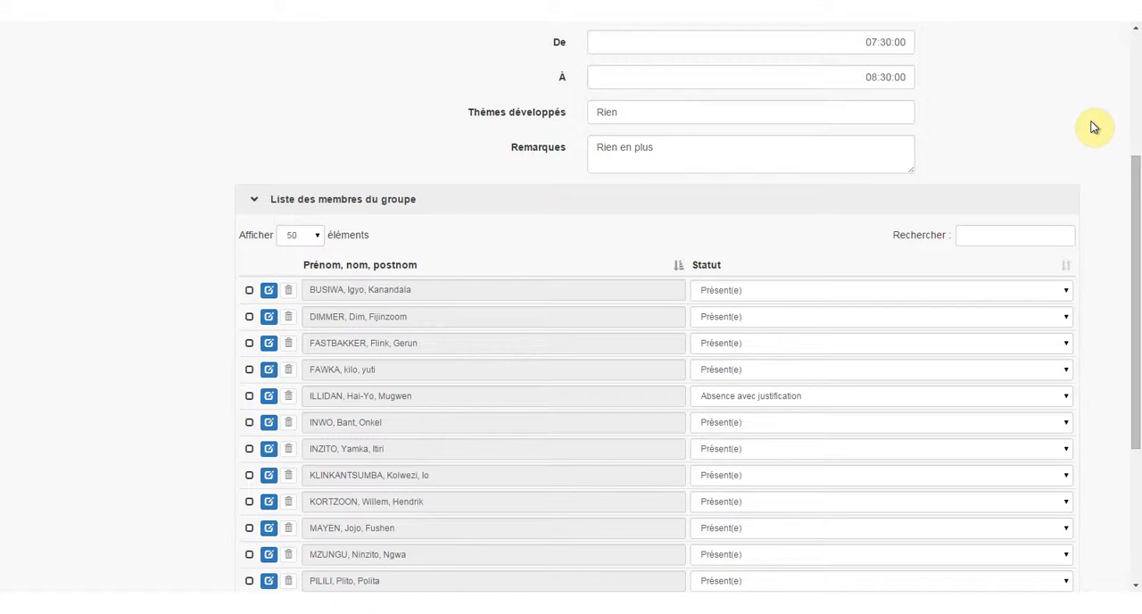
scroll(1095, 128, "up", 3)
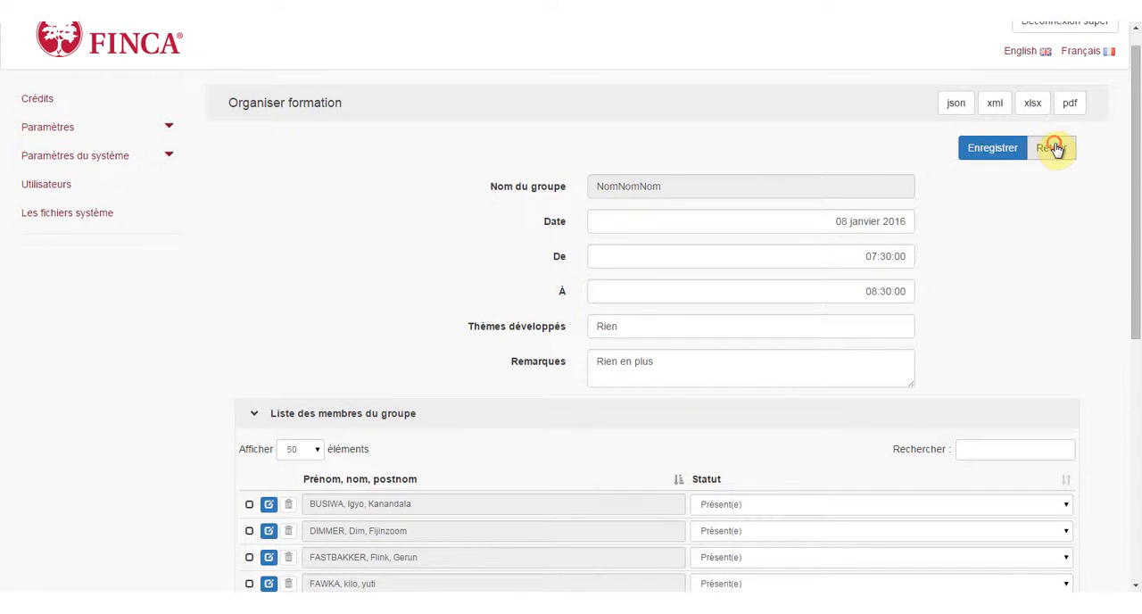
left_click(1053, 148)
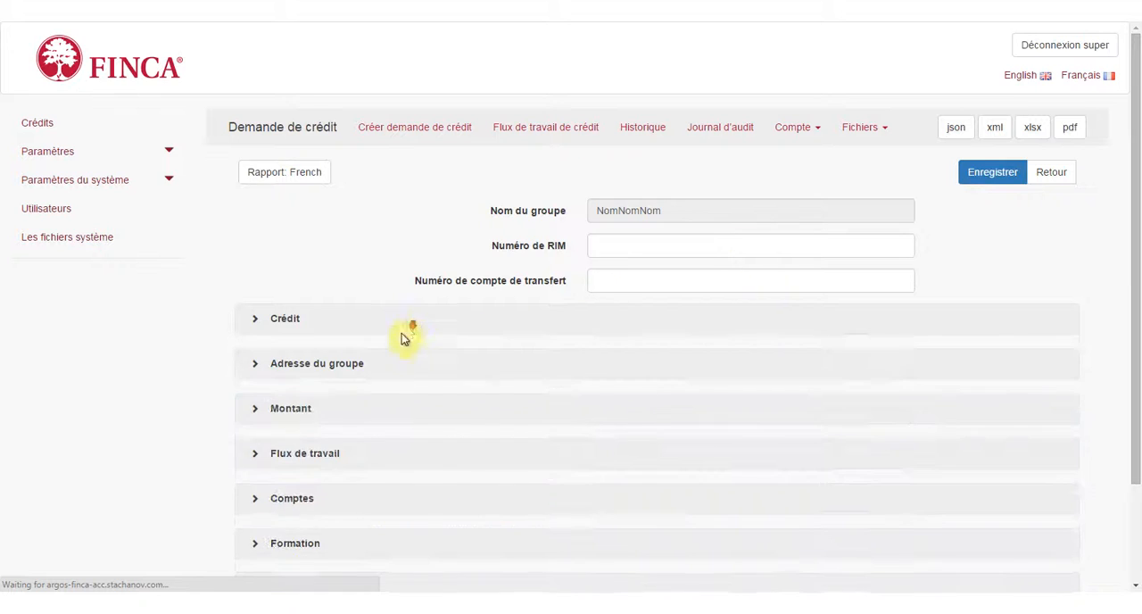
Set the Status de la formation in the Flux de travail section to Formation completée and save the credit request.
scroll(275, 428, "down", 1)
left_click(254, 473)
scroll(209, 457, "down", 3)
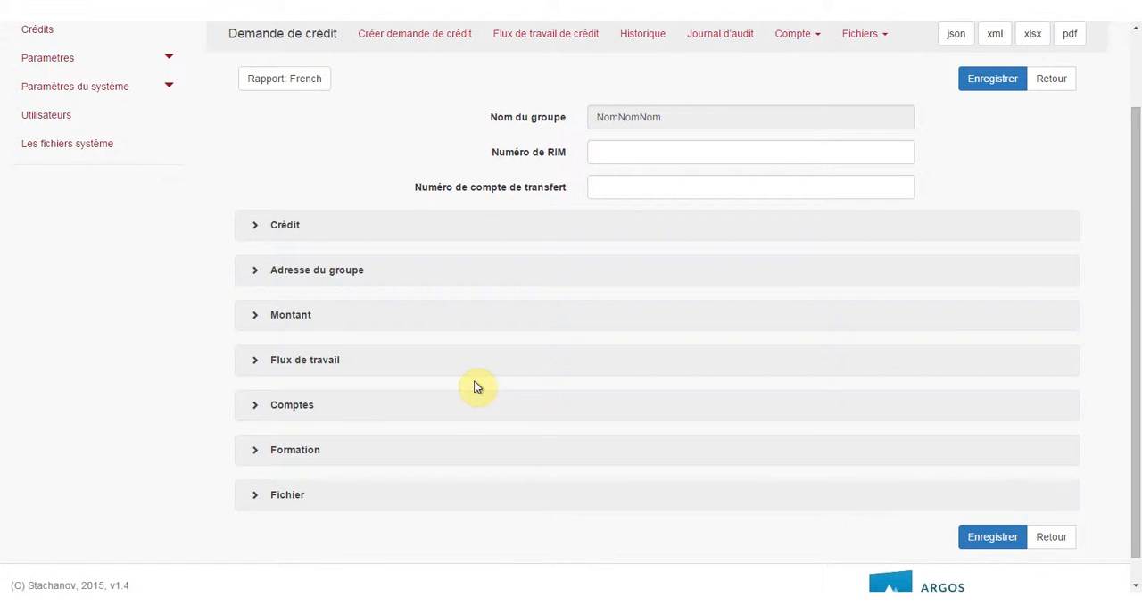
left_click(259, 362)
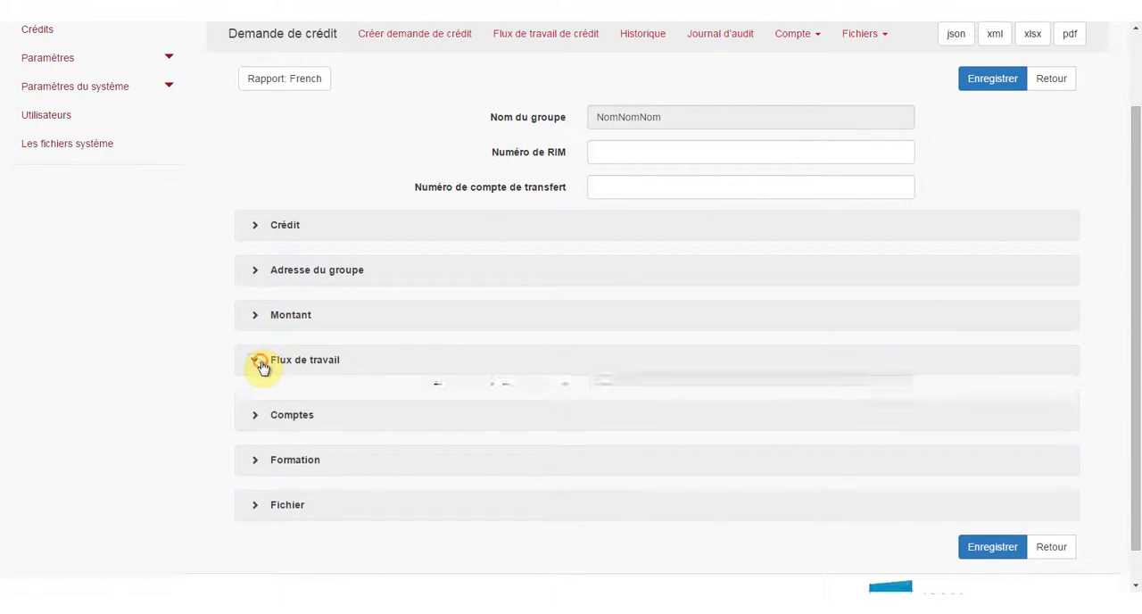
left_click(596, 468)
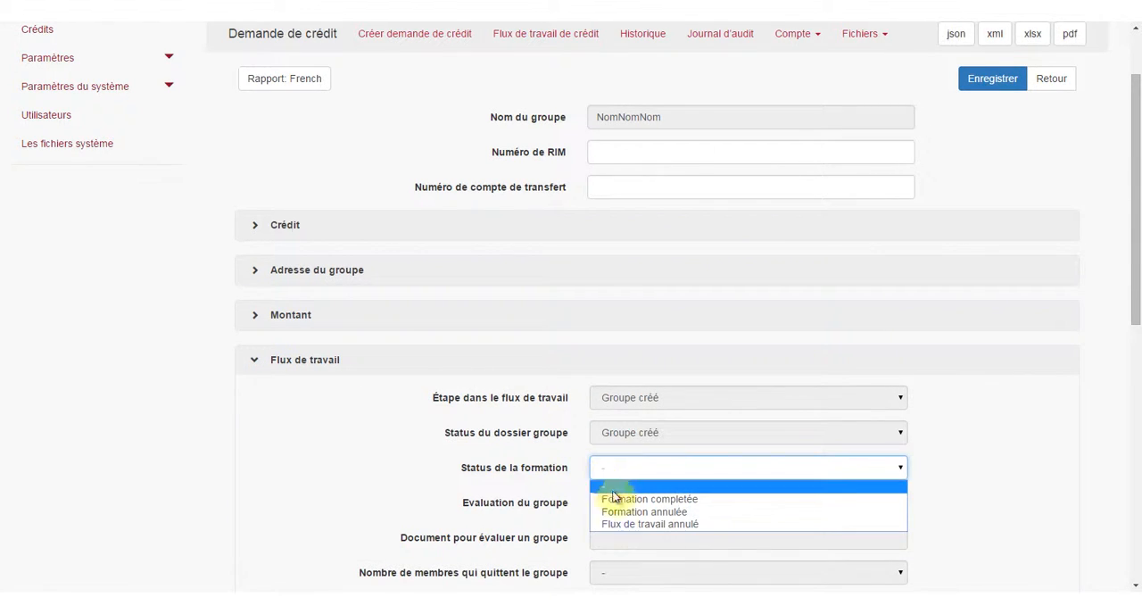
left_click(617, 497)
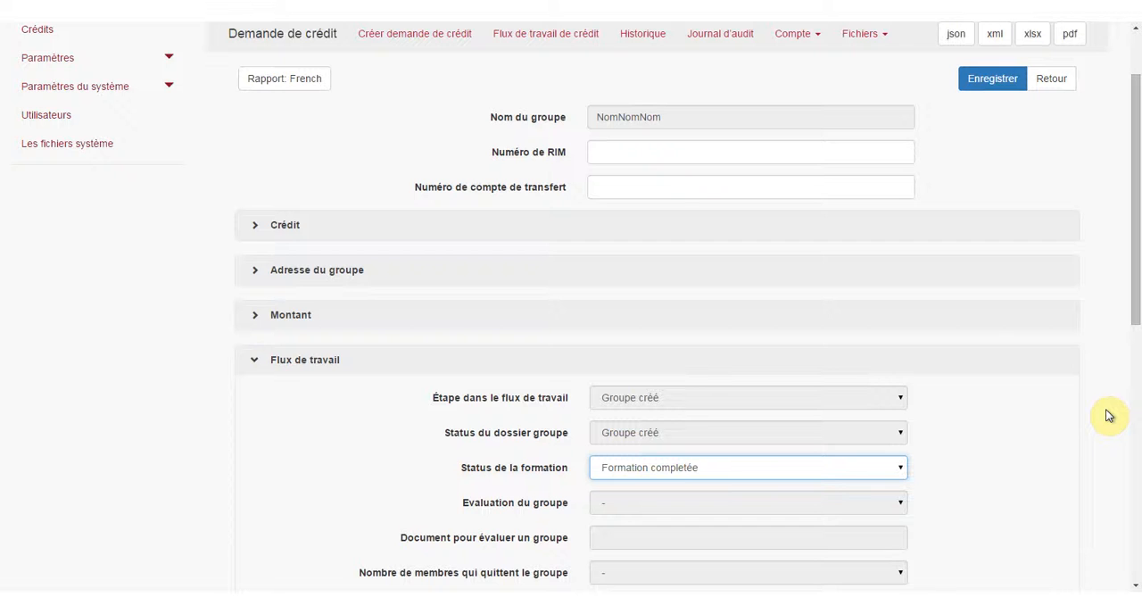
left_click(1004, 79)
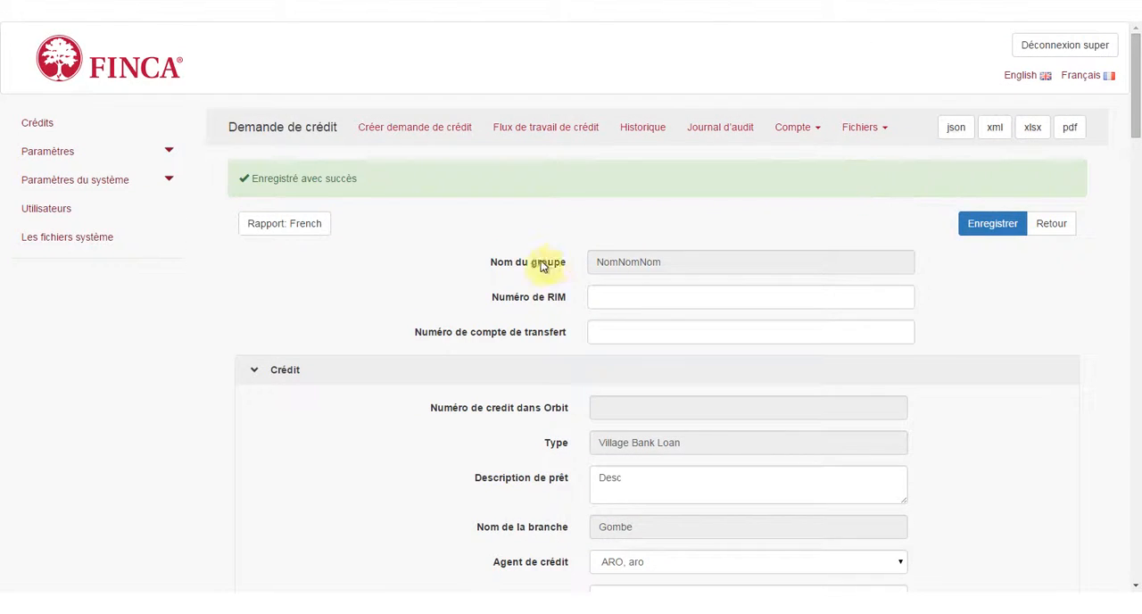
Open the active task Organiser Formation in the credit request's workflow section and complete it.
scroll(472, 268, "down", 10)
scroll(425, 306, "down", 8)
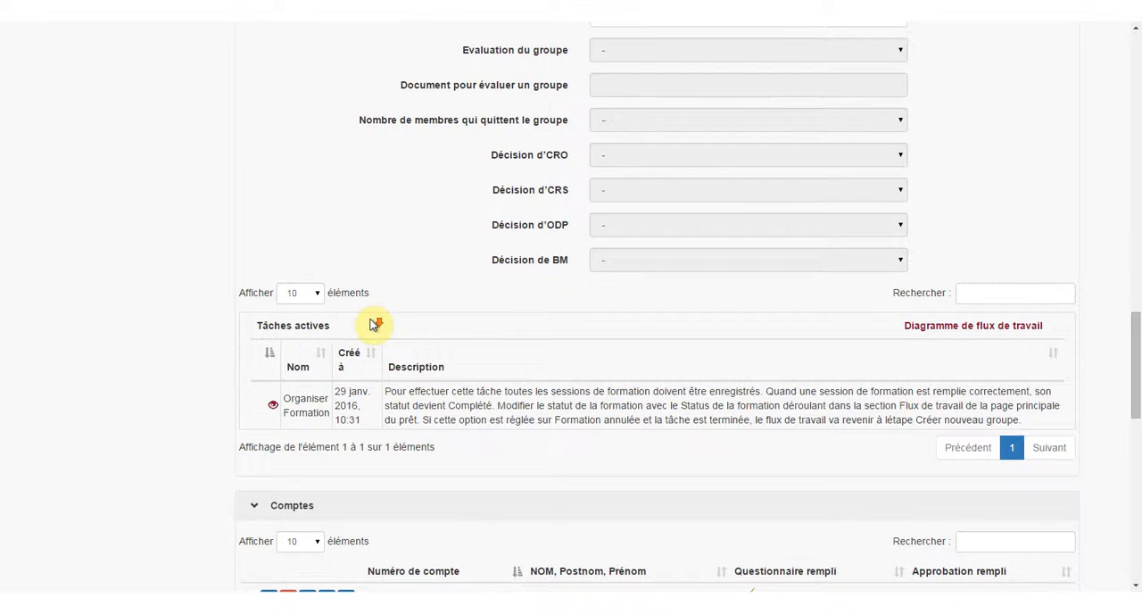
right_click(273, 404)
key("Escape")
left_click(273, 404)
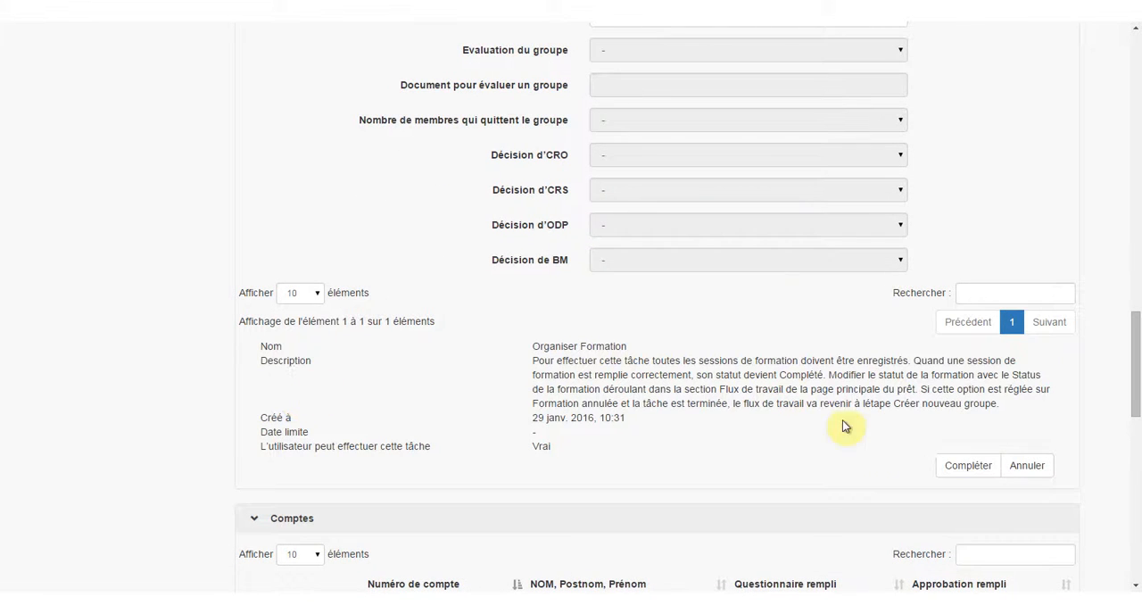
left_click(966, 467)
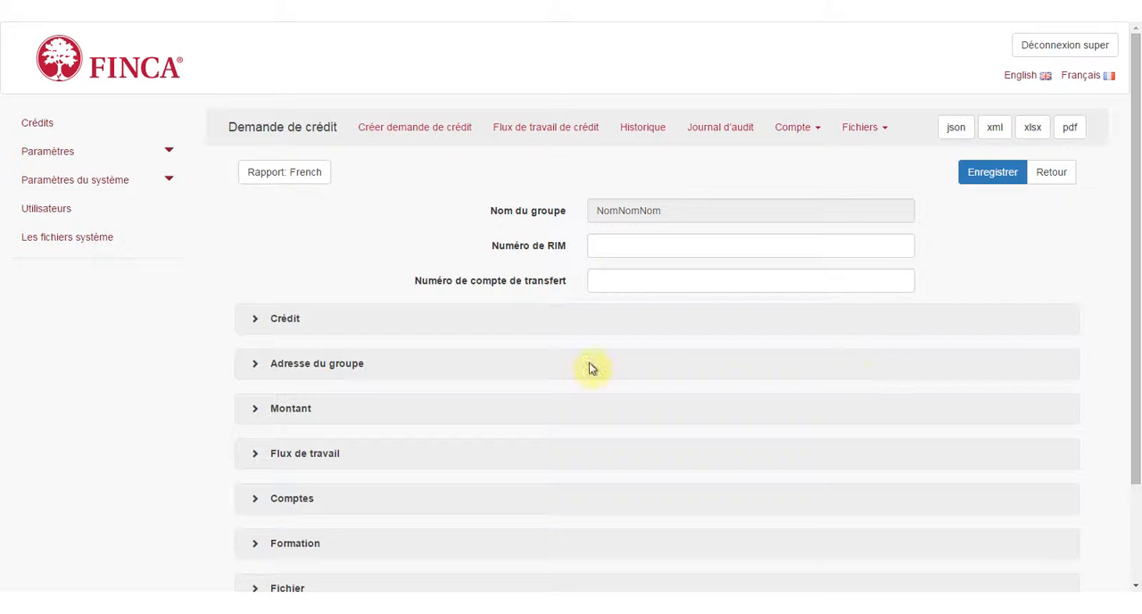
Export the credit request's French report in xls format and open the downloaded Group loan (7).xls.
left_click(318, 181)
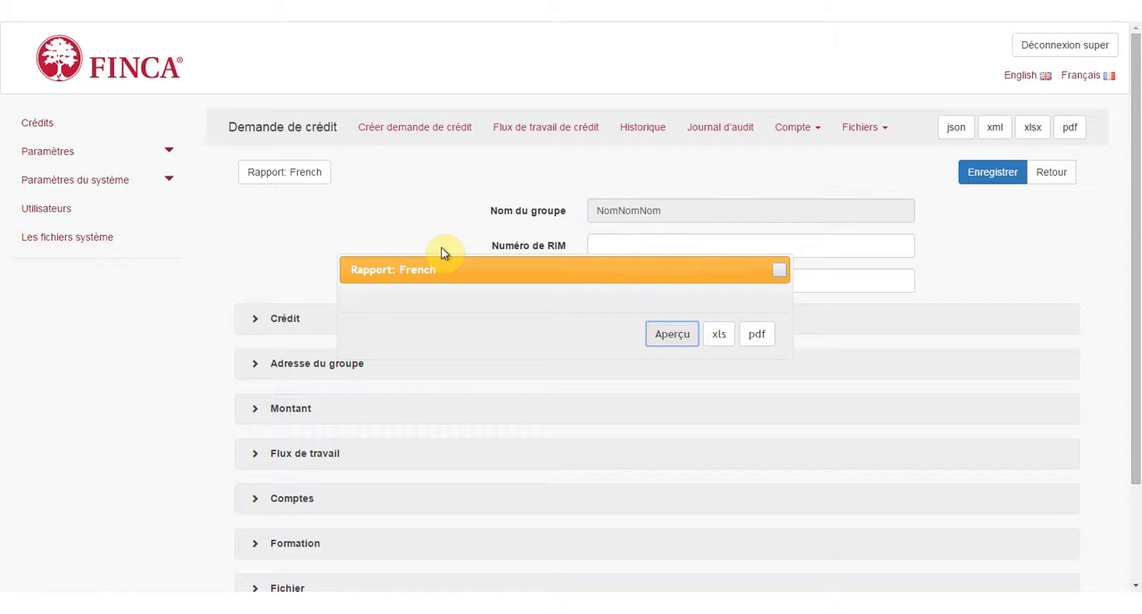
left_click(716, 335)
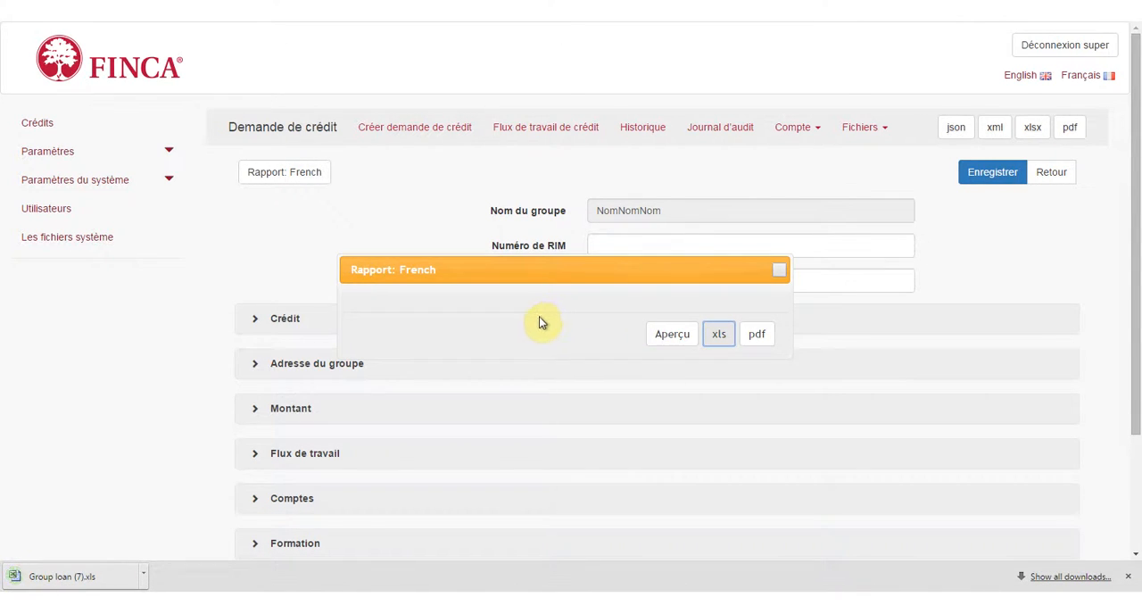
left_click(88, 578)
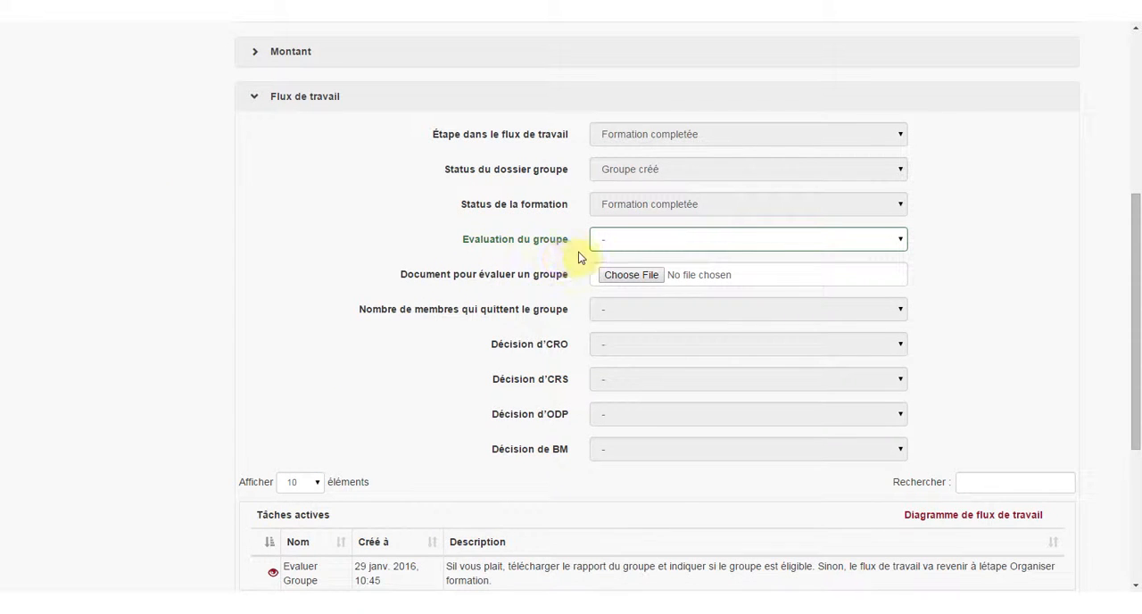
Attach Group loan (7).xls from the Documents library as the Document pour évaluer un groupe.
left_click(618, 276)
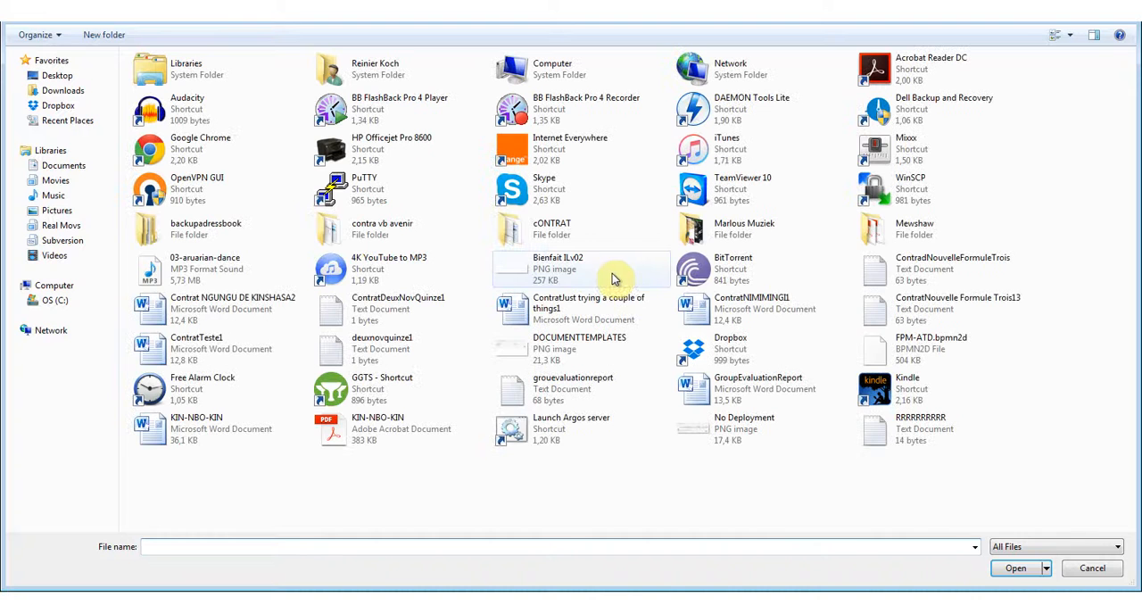
left_click(64, 166)
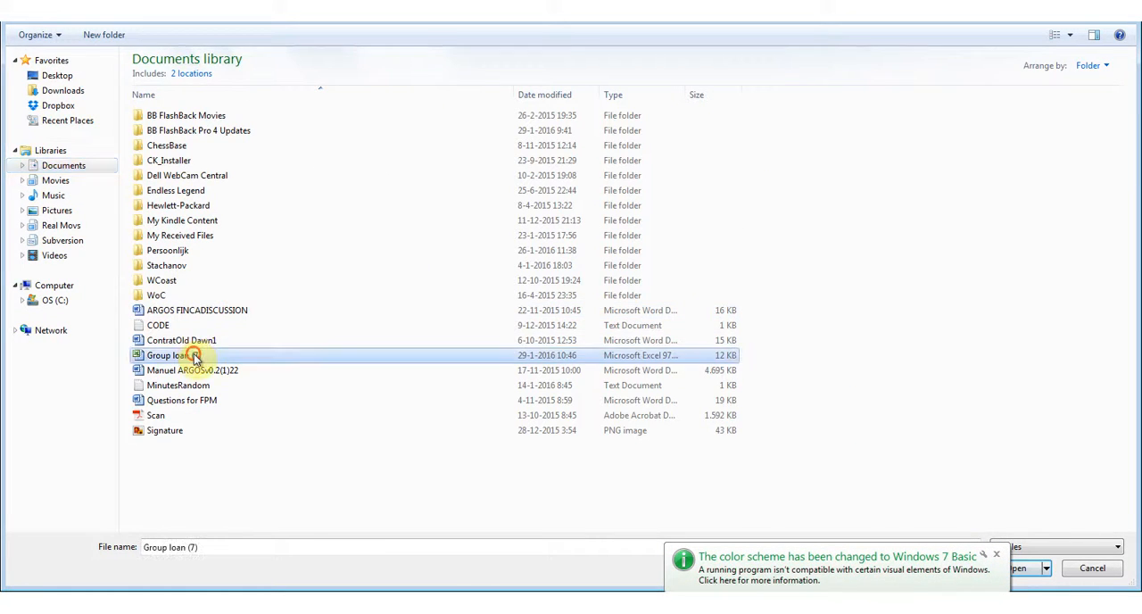
double_click(194, 355)
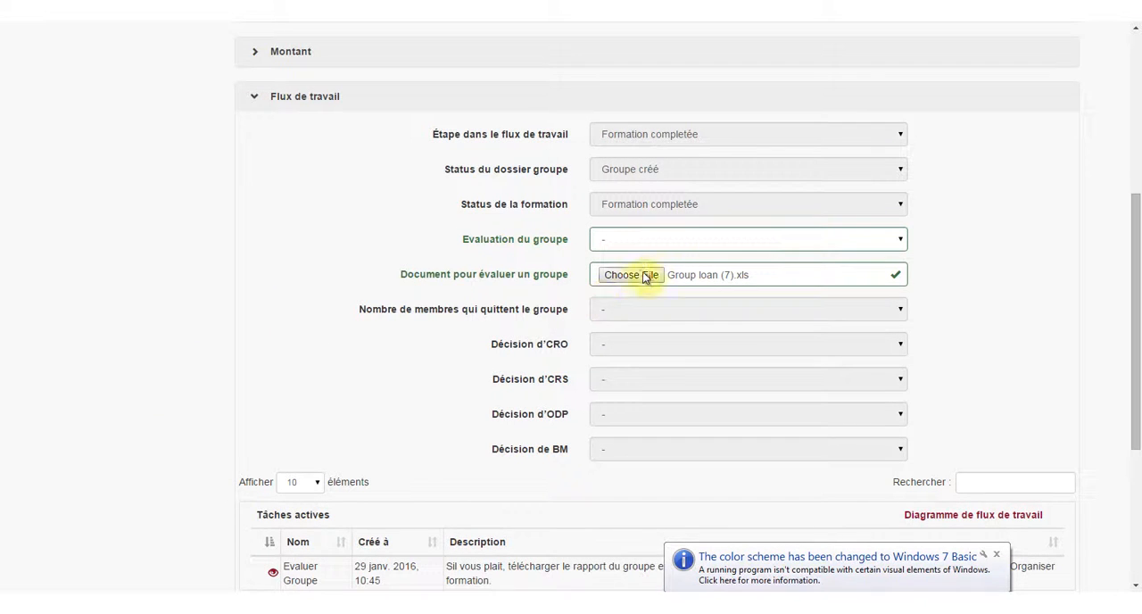
Set the Evaluation du groupe to Groupe accordé and save the credit request.
left_click(663, 241)
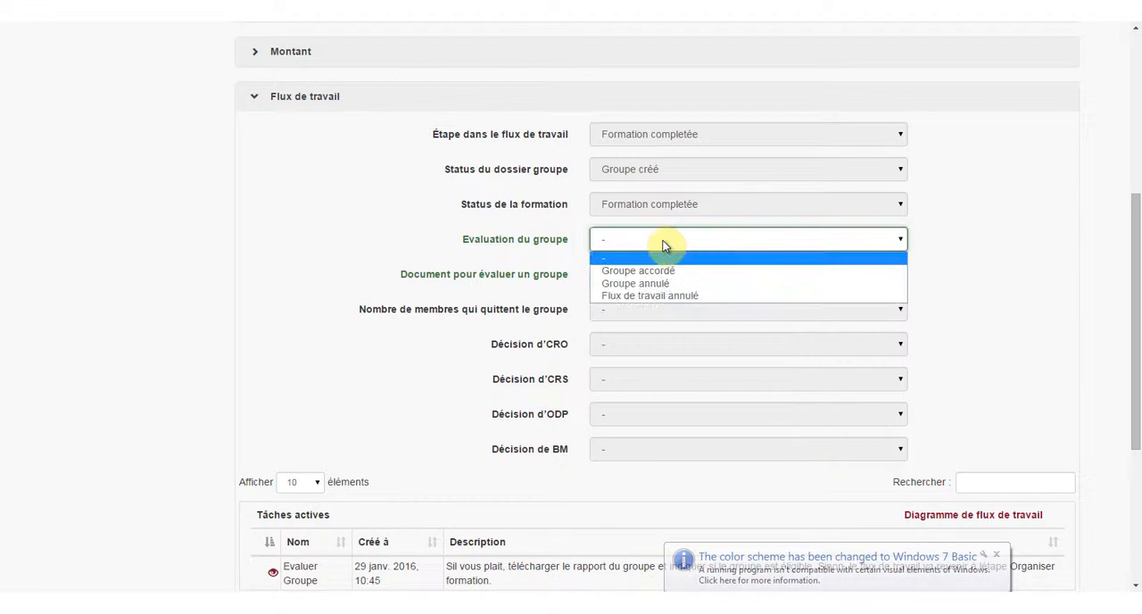
left_click(664, 241)
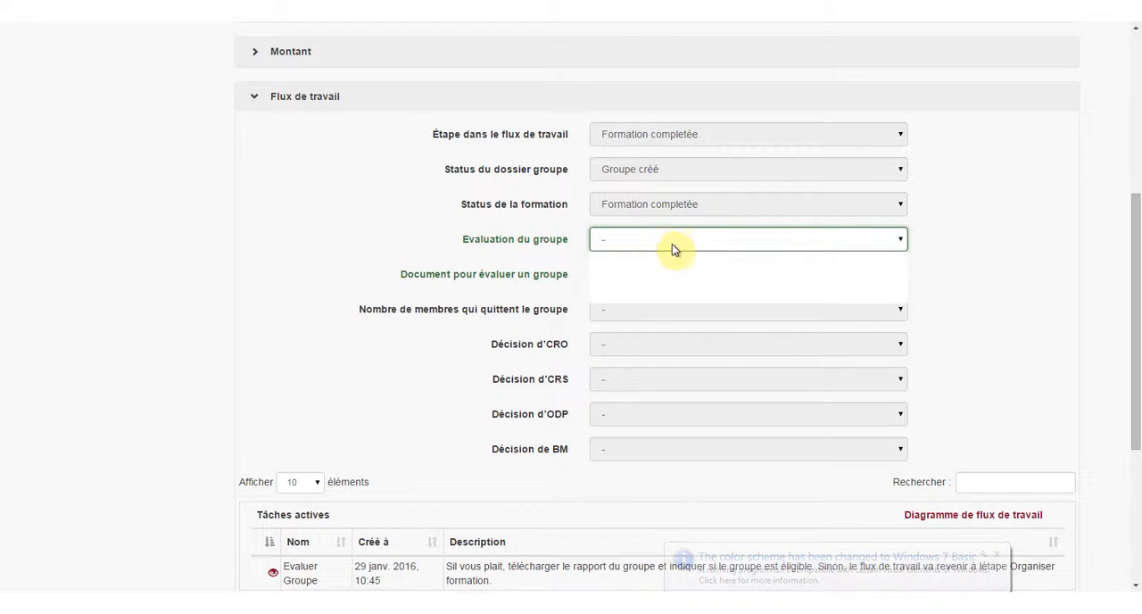
left_click(671, 248)
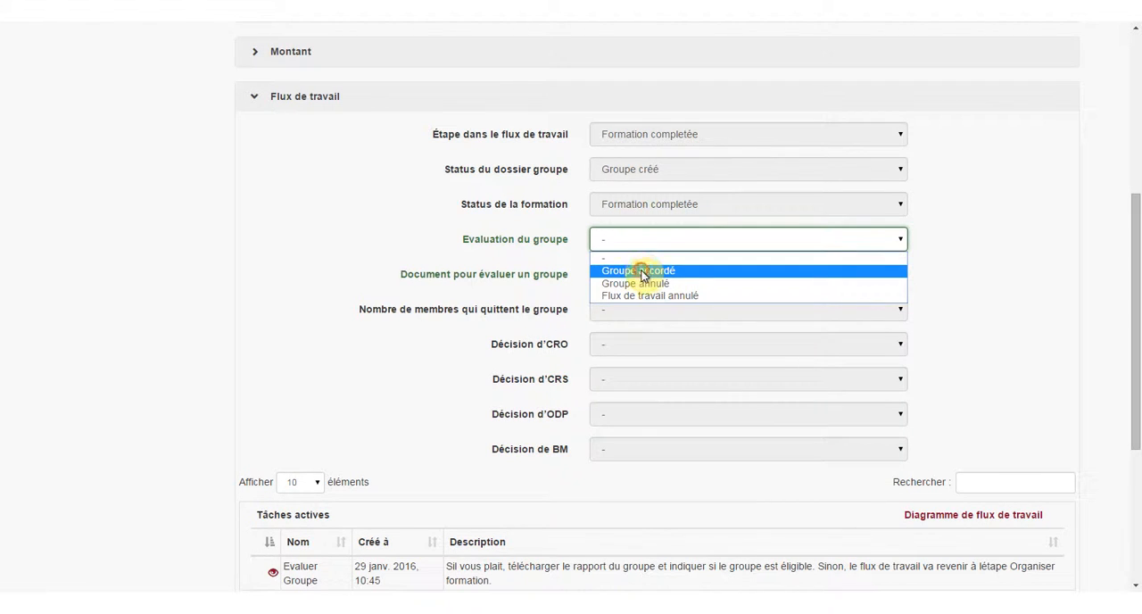
left_click(643, 271)
scroll(1006, 358, "up", 2)
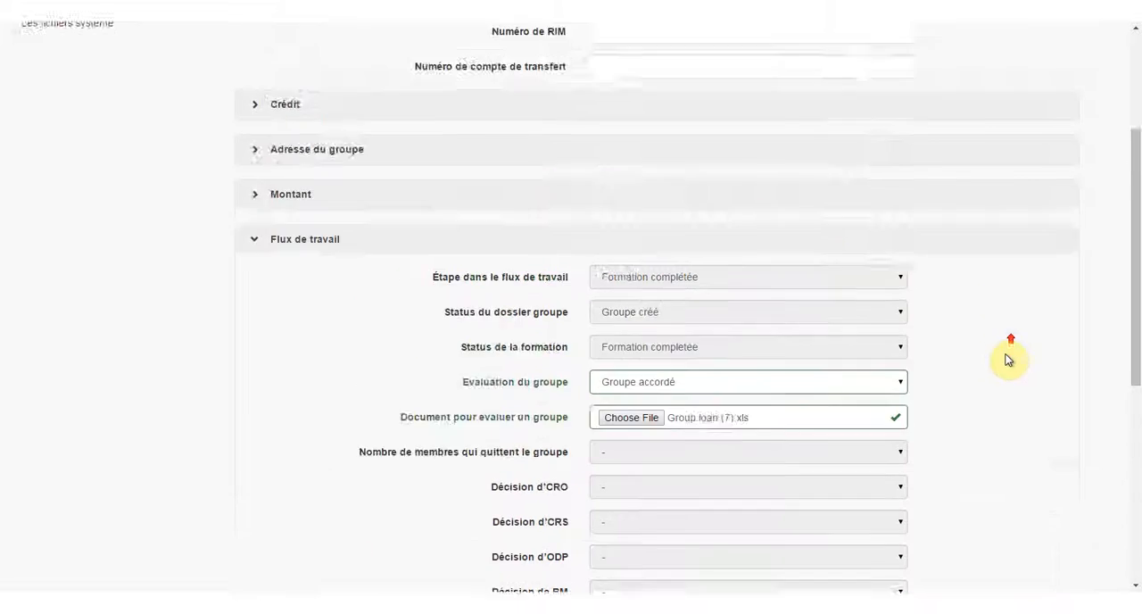
scroll(1007, 359, "up", 3)
left_click(996, 171)
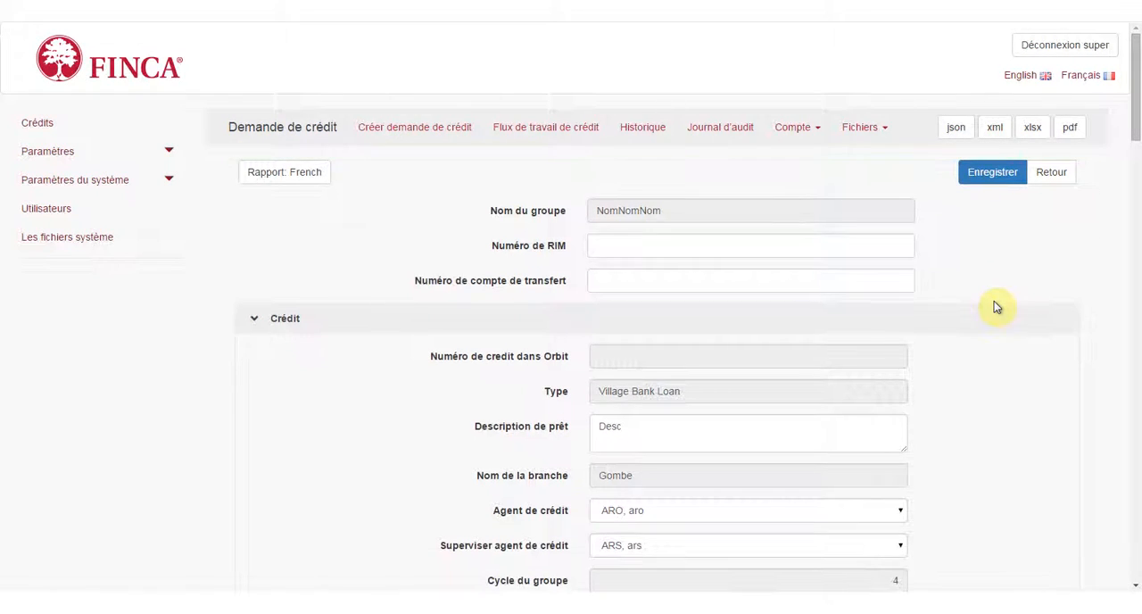
Open the active task Evaluer Groupe in the credit request's workflow section and complete it.
scroll(992, 282, "down", 6)
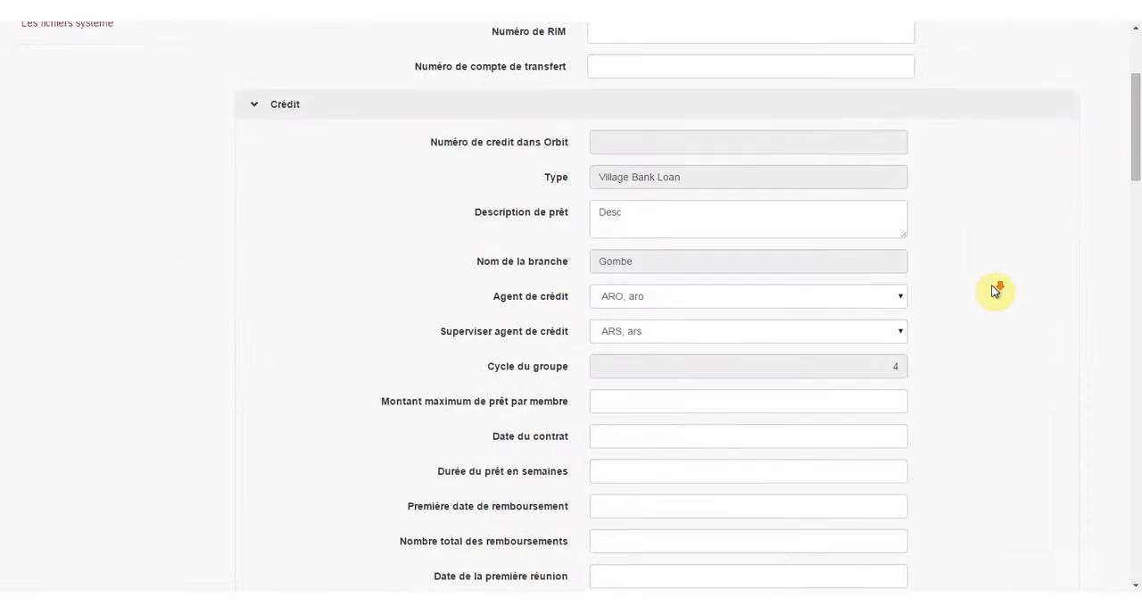
scroll(993, 290, "down", 10)
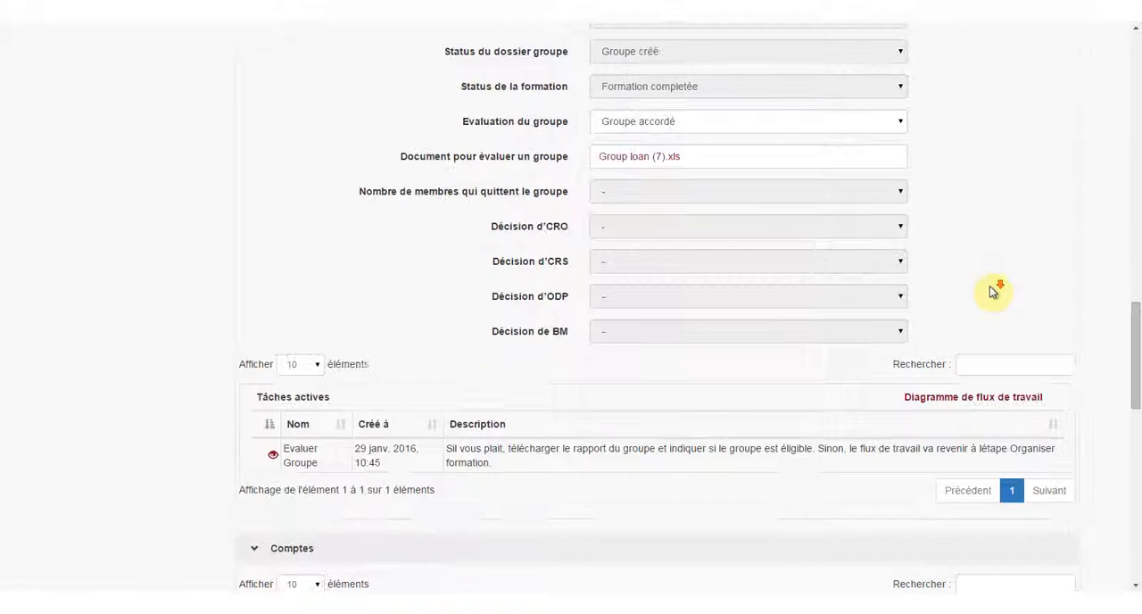
left_click(272, 454)
left_click(969, 508)
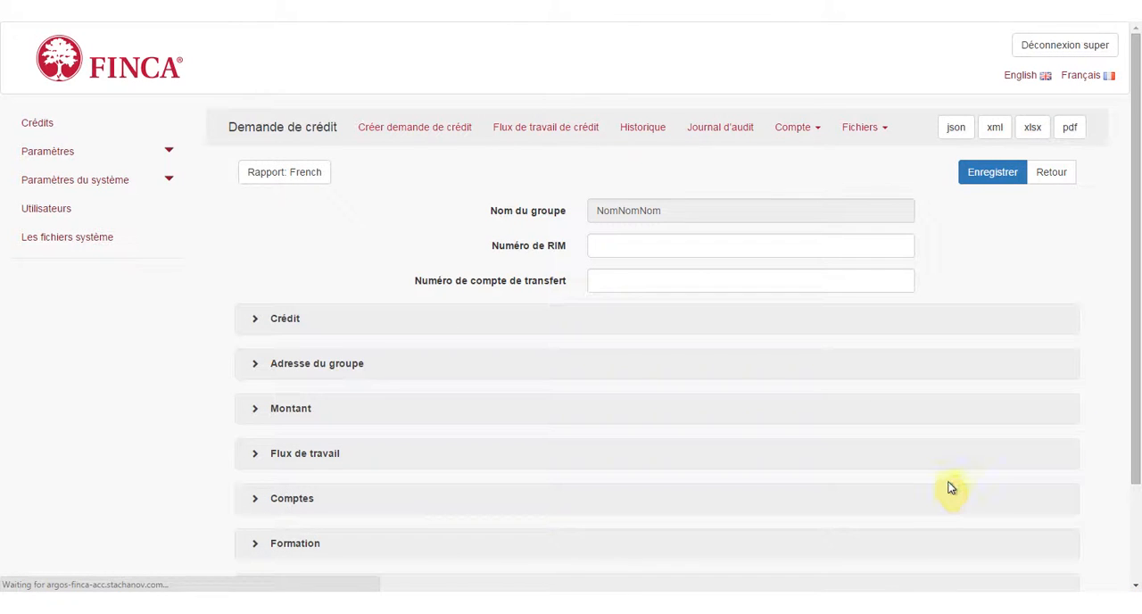
scroll(956, 471, "down", 1)
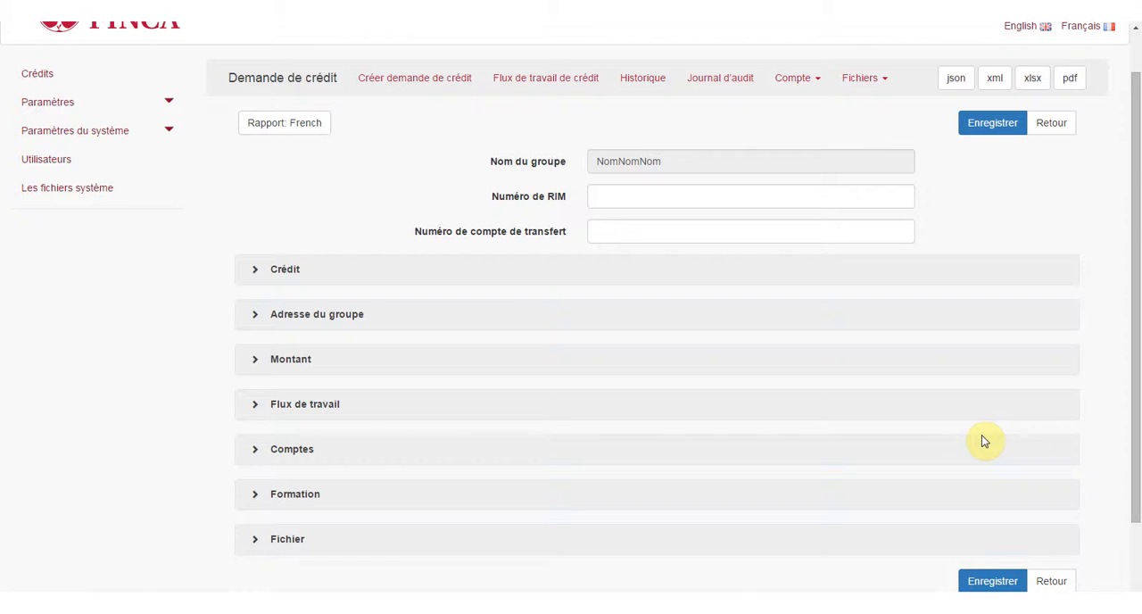
Open the Approbation list of the credit request's accounts and show 50 entries at once.
left_click(797, 78)
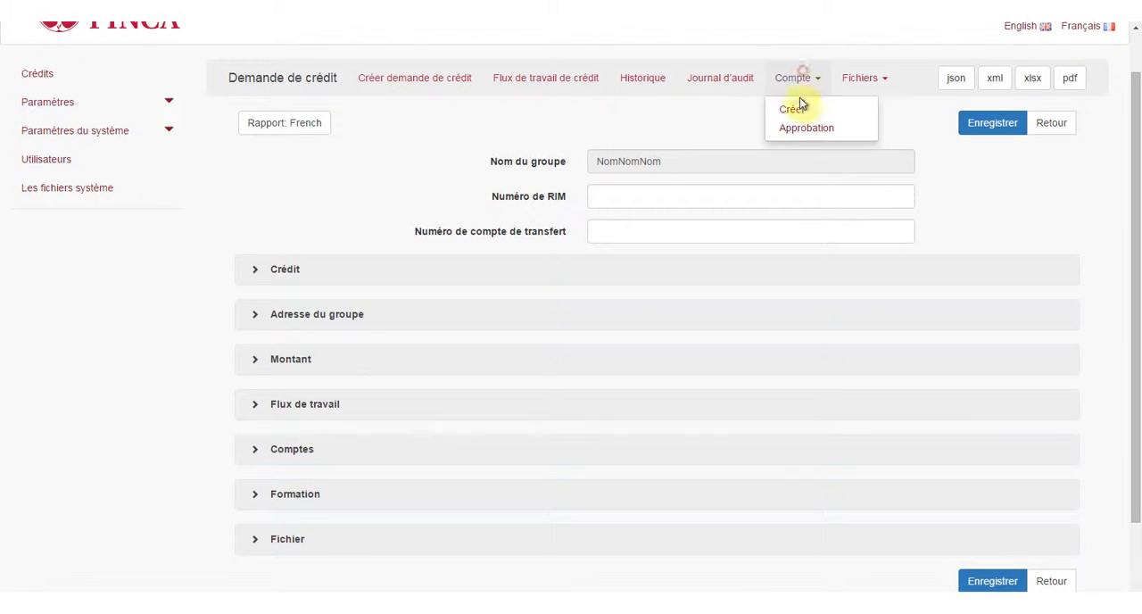
left_click(804, 132)
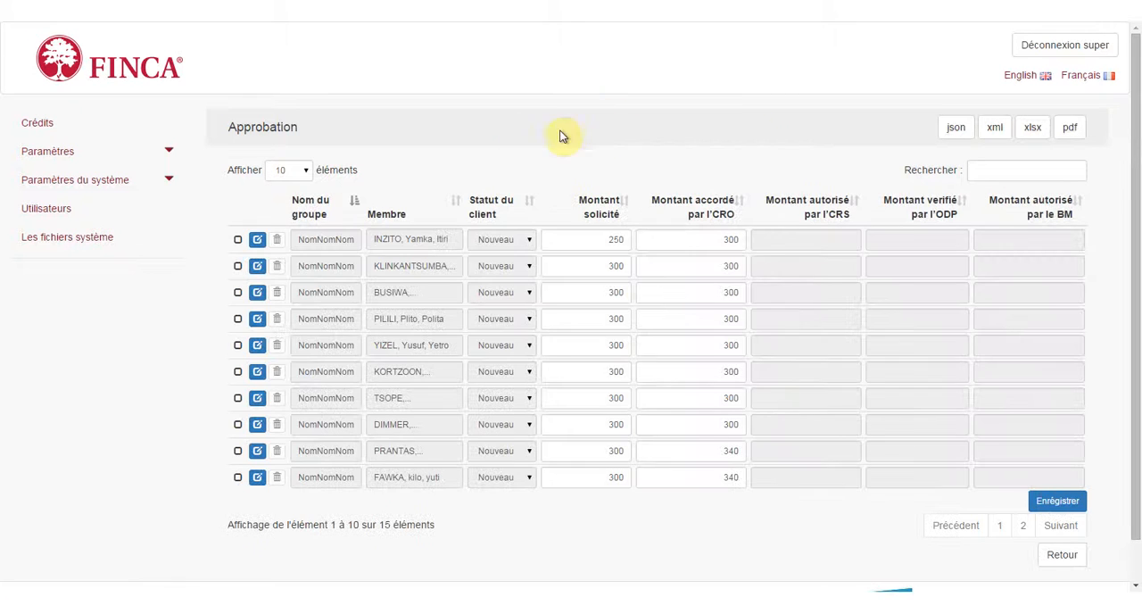
left_click(301, 170)
left_click(297, 208)
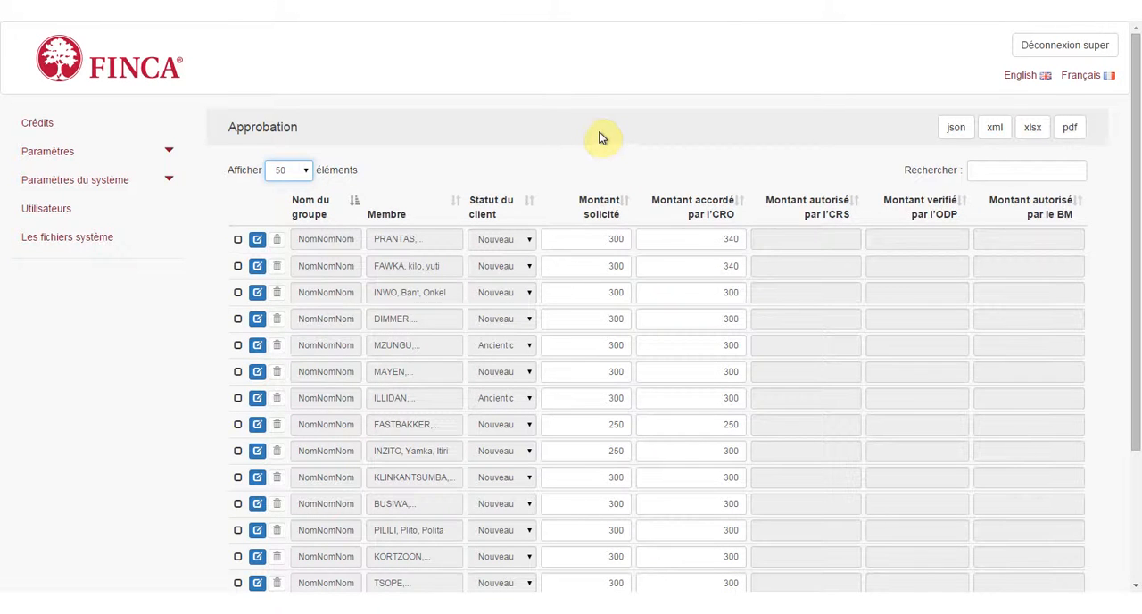
scroll(600, 137, "down", 2)
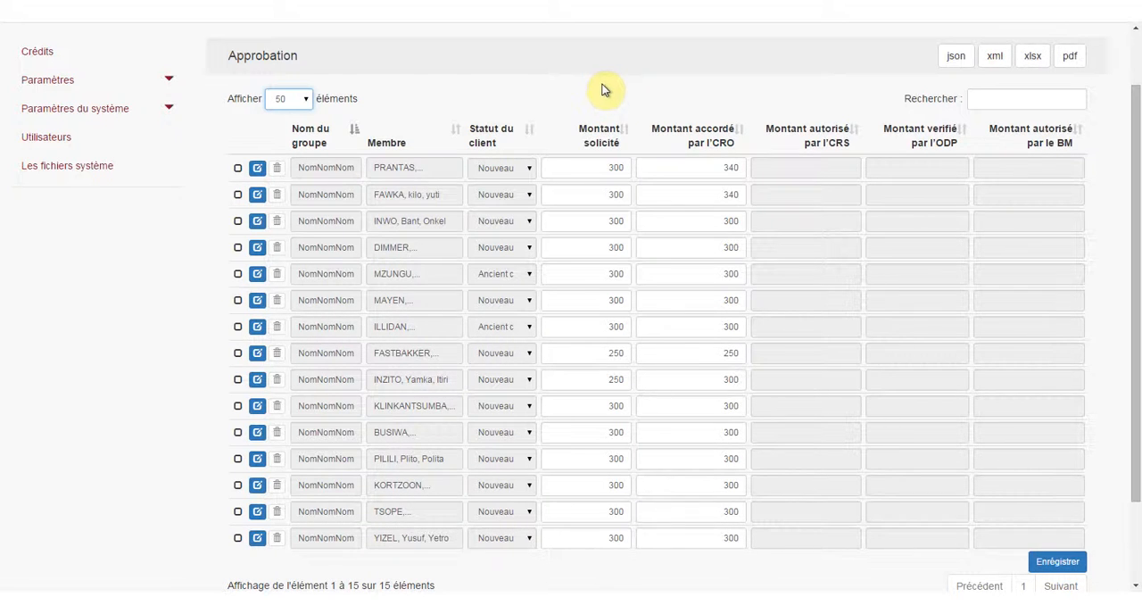
Set the Montant accordé par l'CRO to 300 for the first two listed group members.
double_click(731, 172)
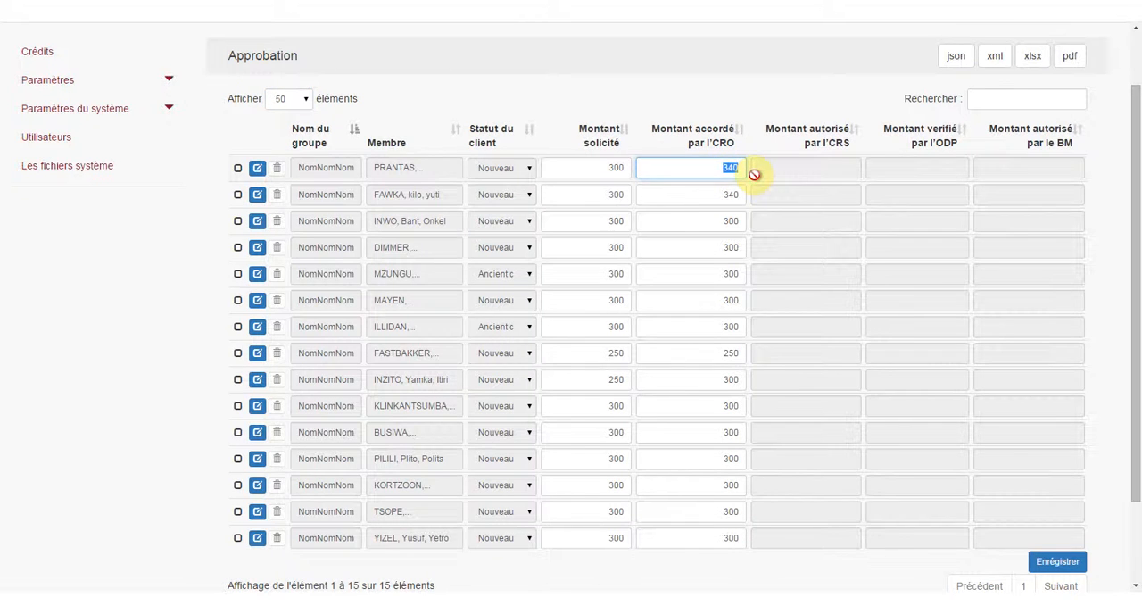
type("300")
key("Tab")
key("Tab")
key("Tab")
key("Tab")
key("Tab")
key("Tab")
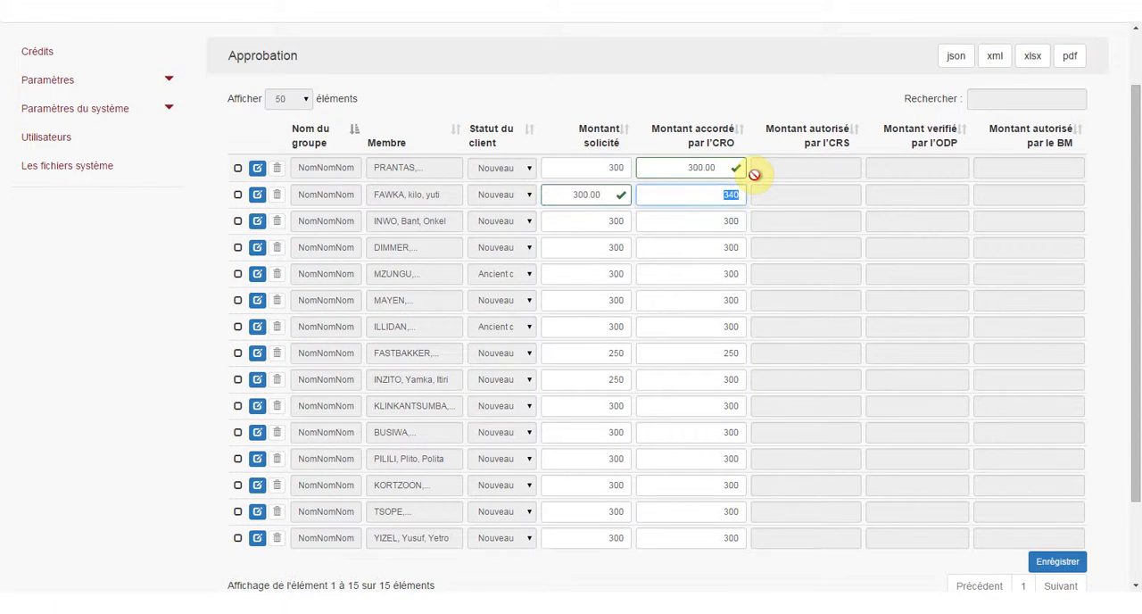
type("300")
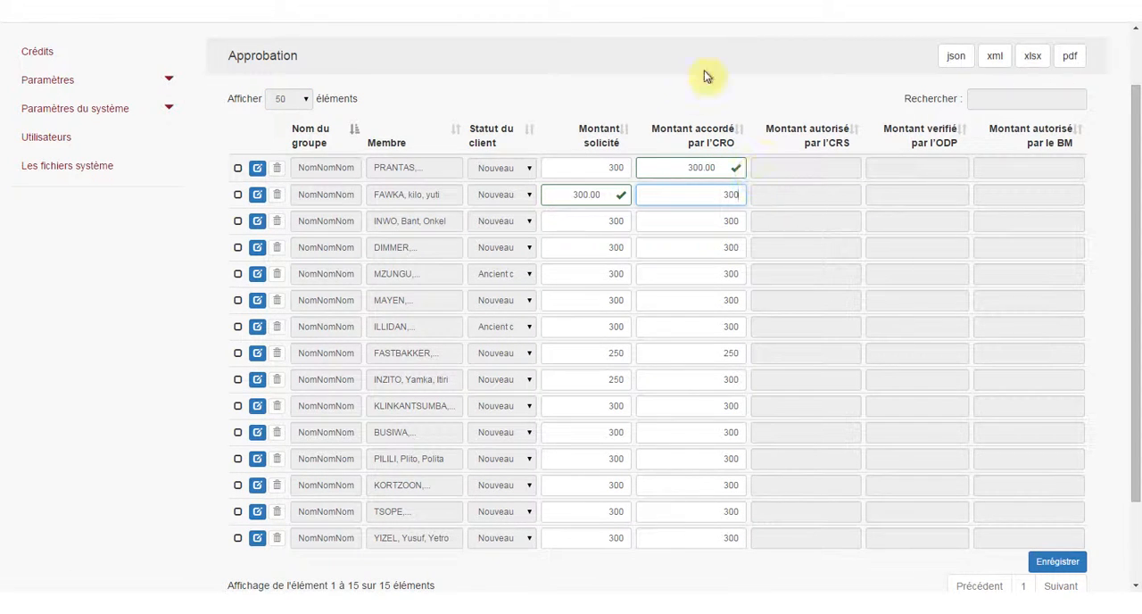
left_click(675, 109)
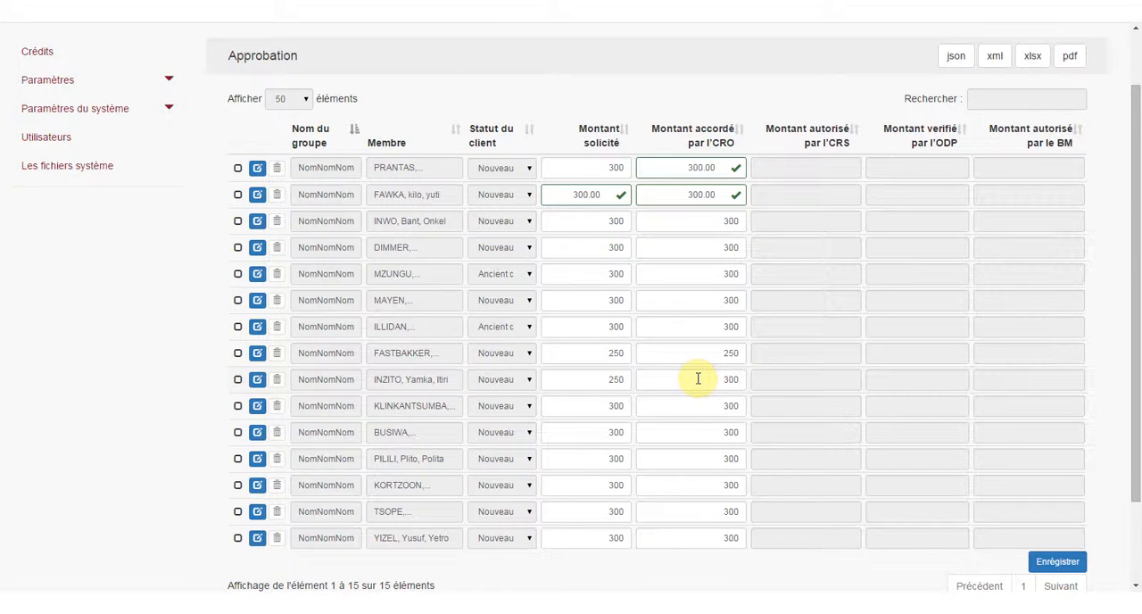
Set the ninth listed member's Montant accordé par l'CRO to 250, then save the approvals and return to the credit request.
left_click_drag(694, 378, 772, 377)
type("2")
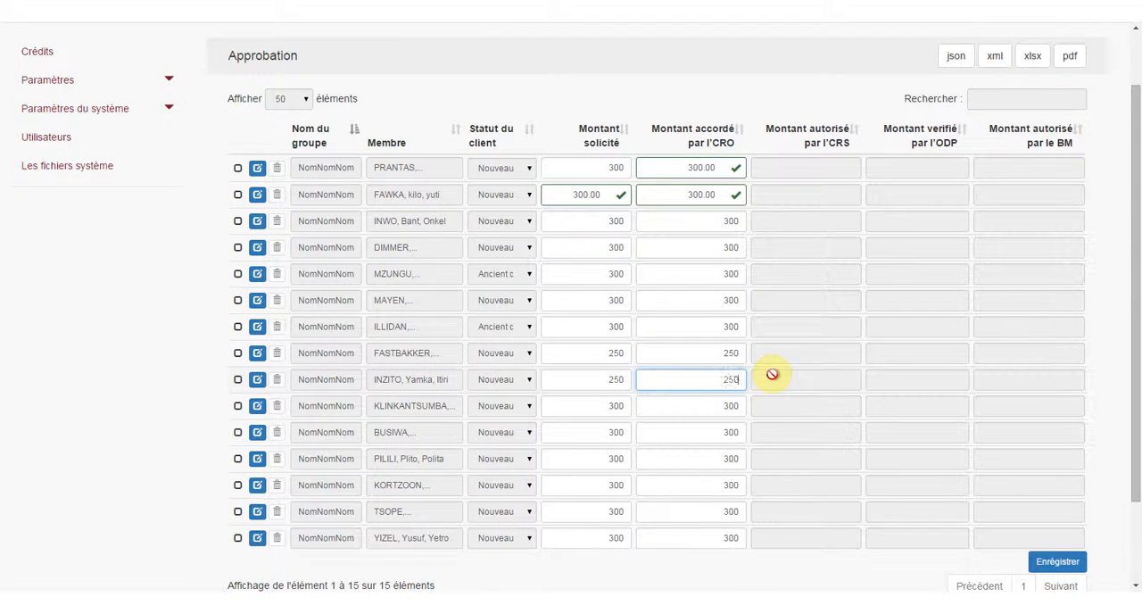
type("50")
scroll(776, 437, "down", 1)
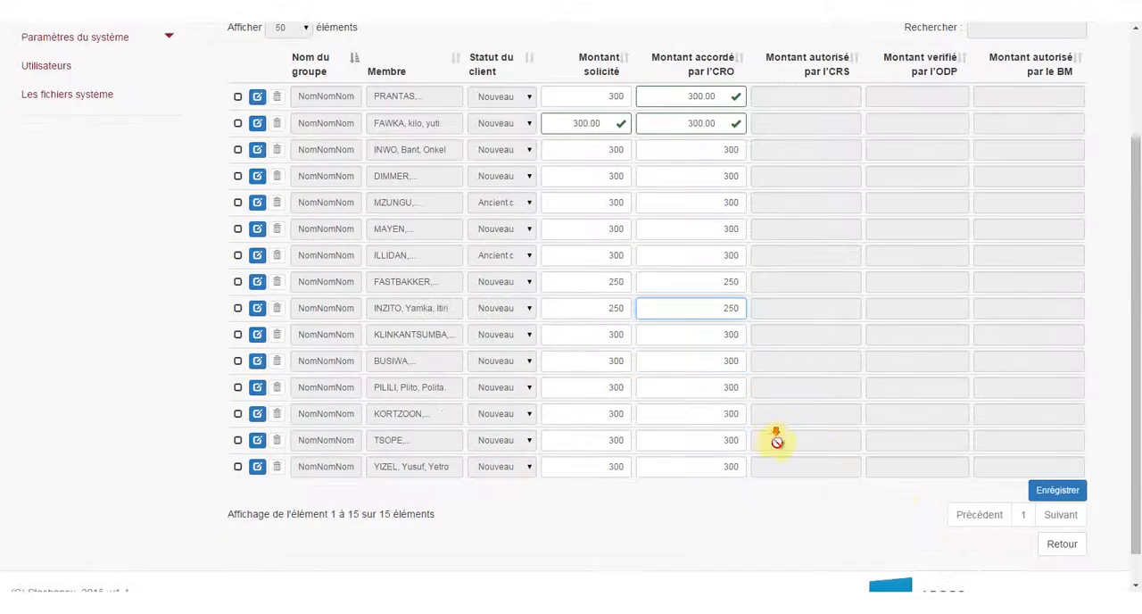
left_click(1046, 490)
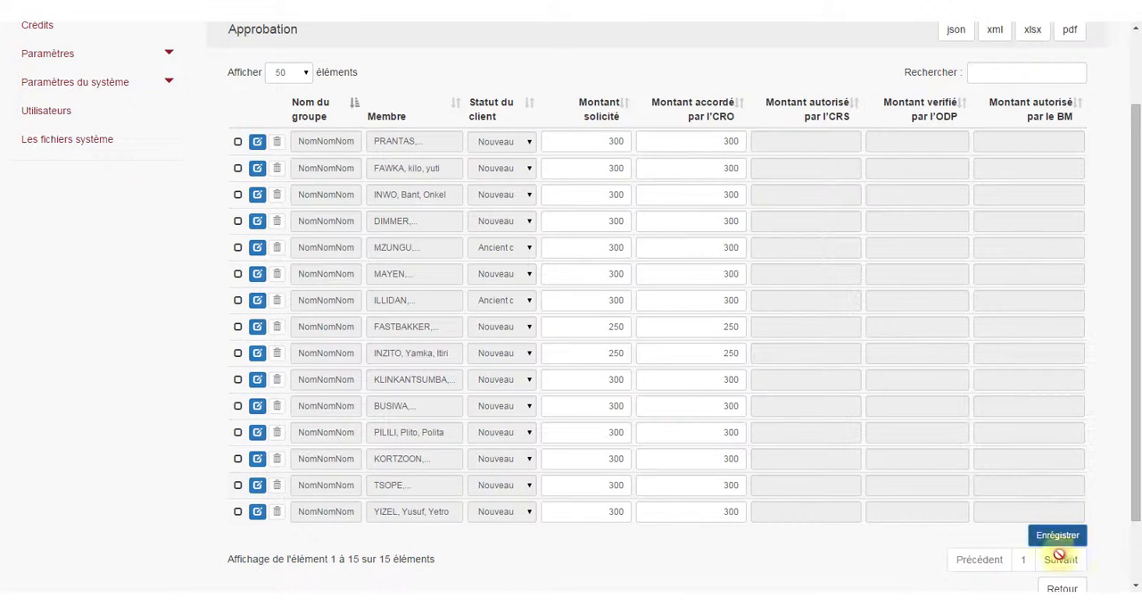
left_click(1066, 589)
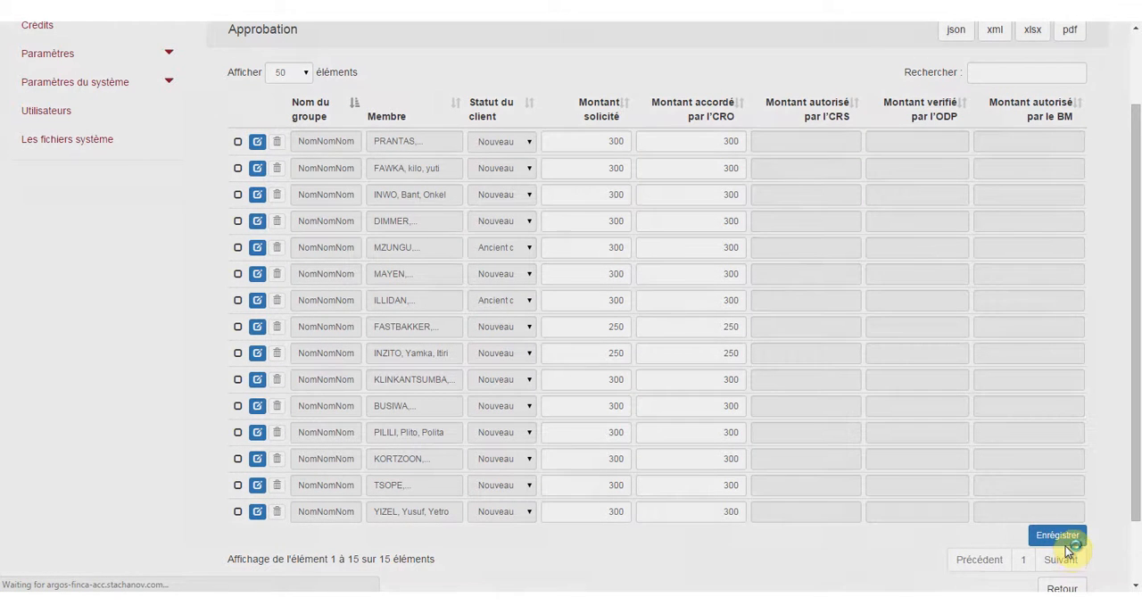
left_click(1061, 545)
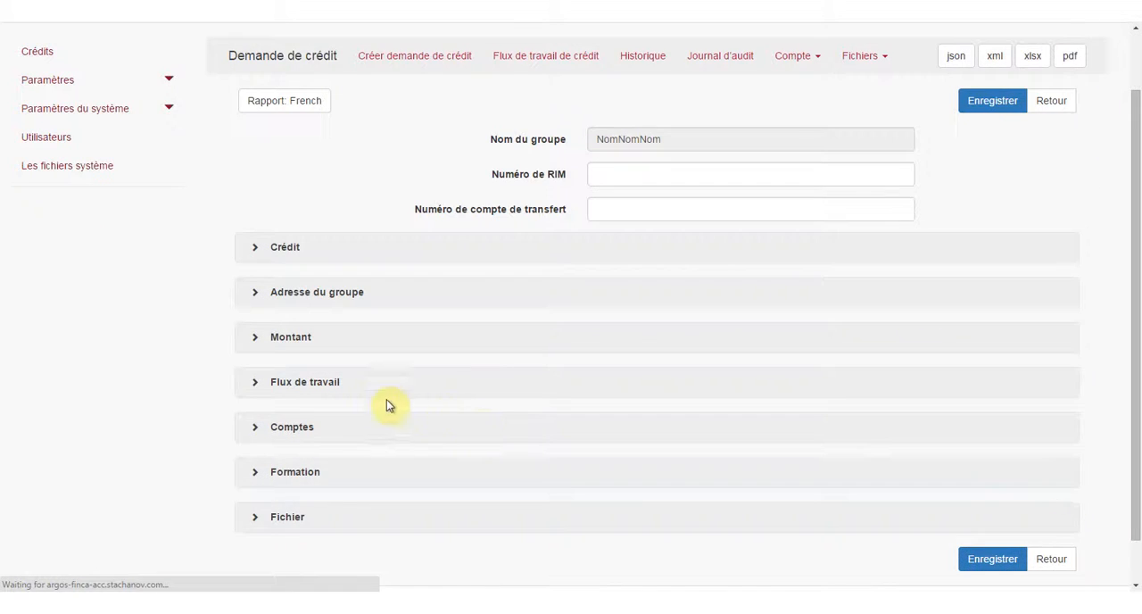
In the workflow section, set Nombre de membres qui quittent le groupe to 1 and Décision d'CRO to Approuvé, and save the request.
left_click(256, 385)
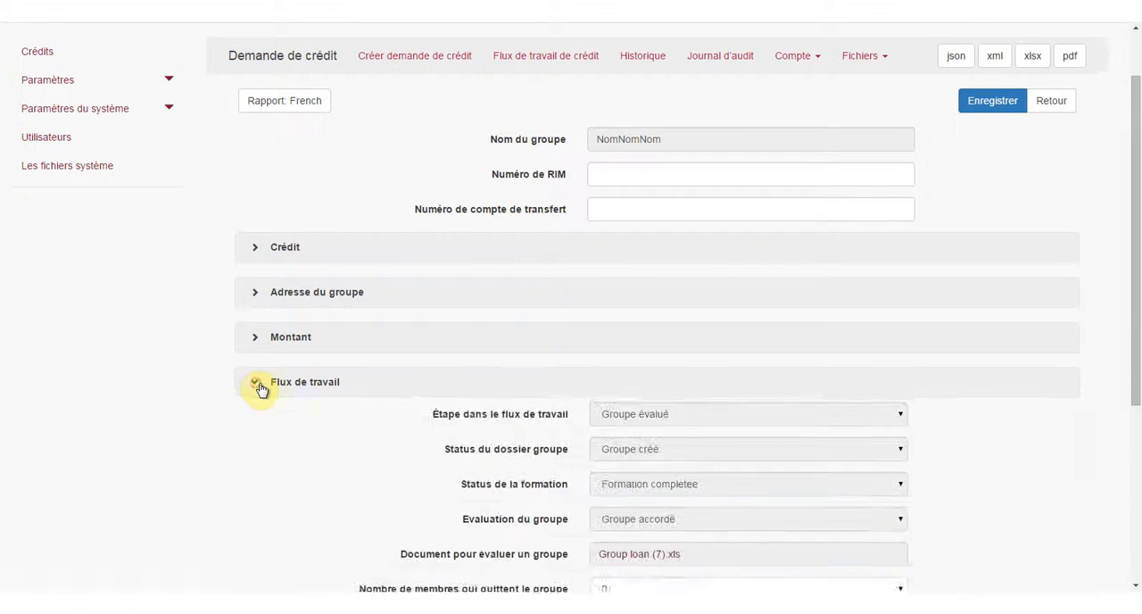
scroll(395, 377, "down", 3)
left_click(634, 378)
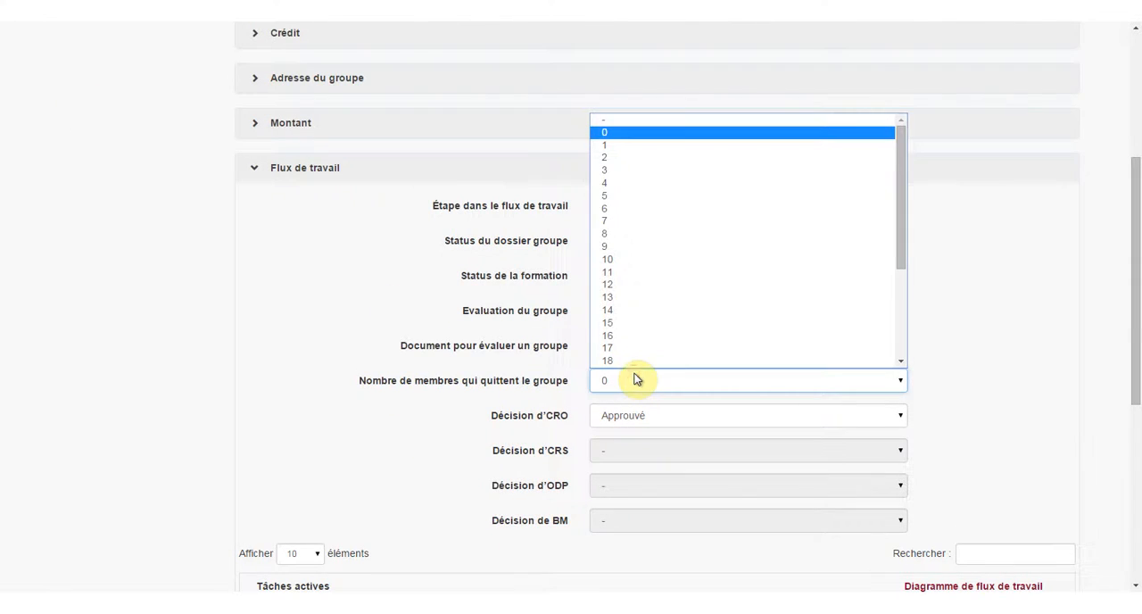
left_click(598, 144)
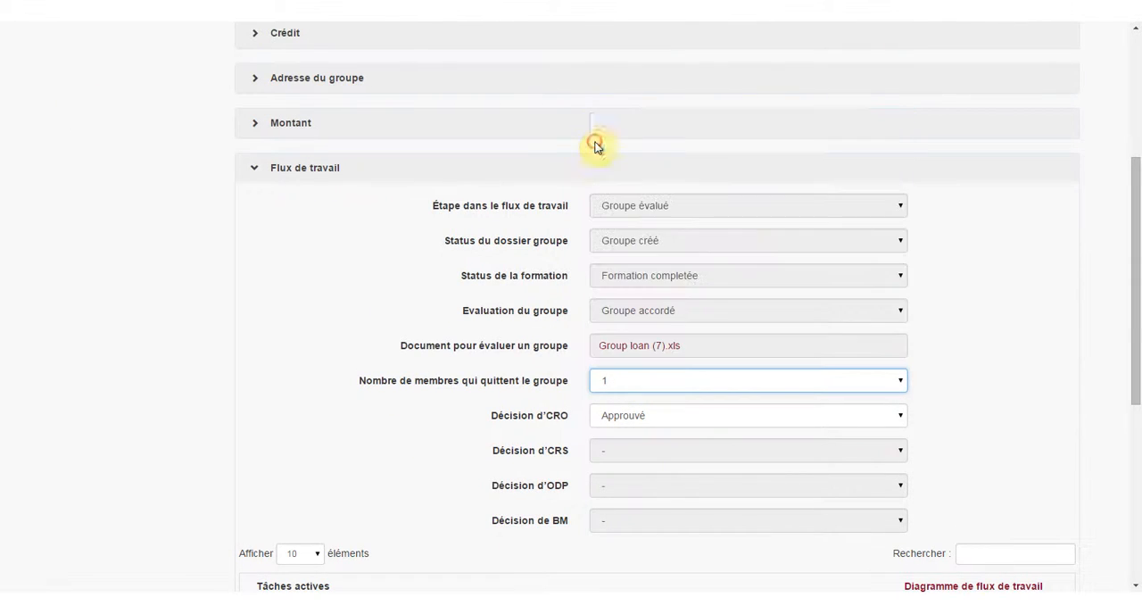
left_click(623, 412)
left_click(630, 440)
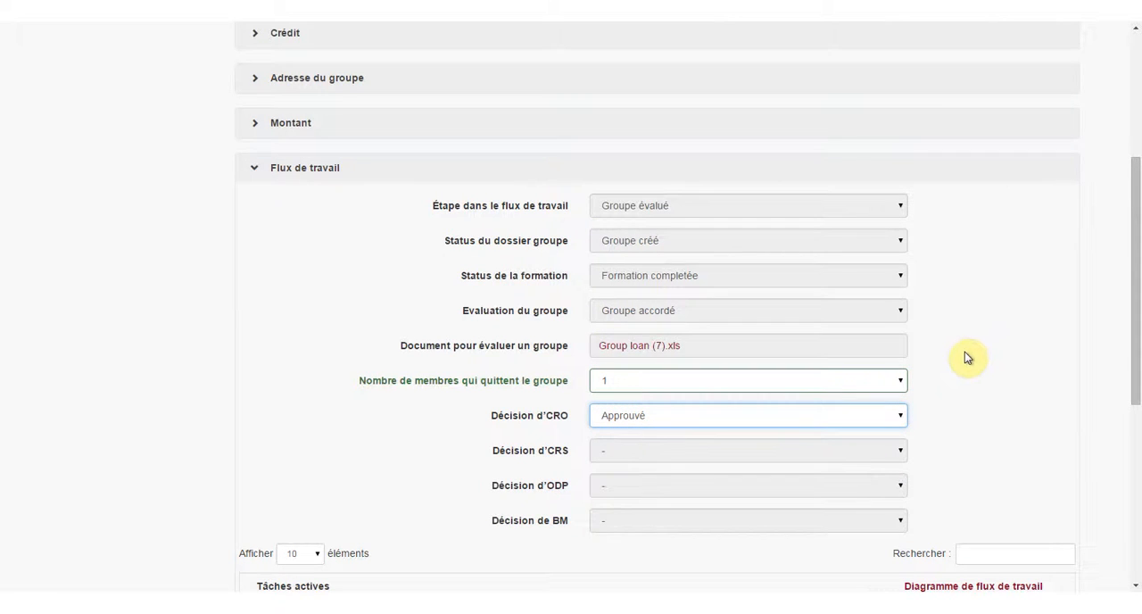
left_click(968, 358)
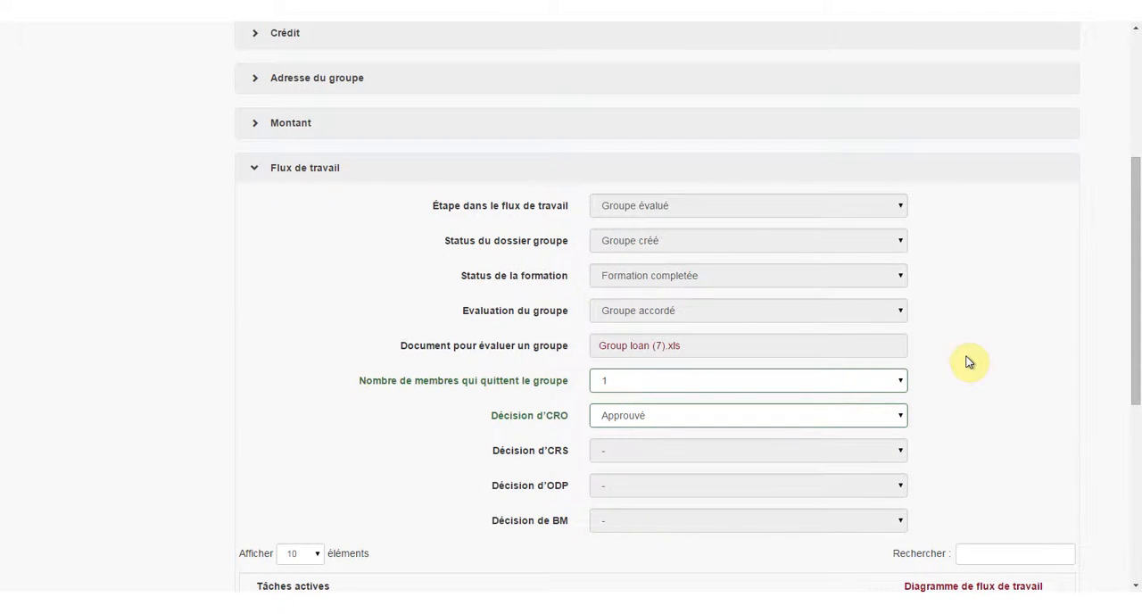
scroll(964, 361, "down", 4)
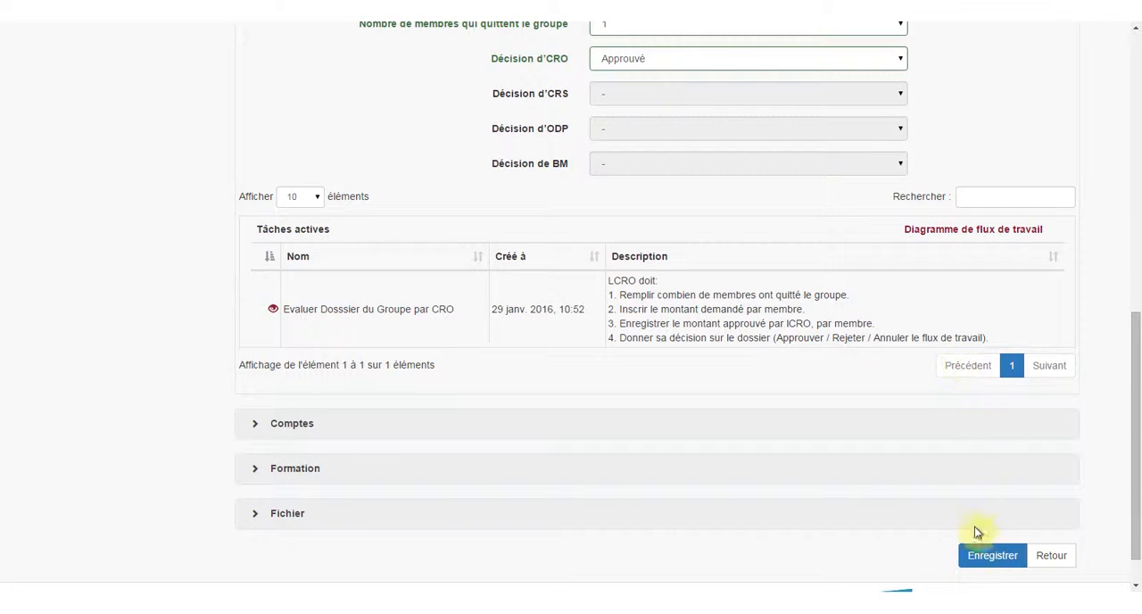
left_click(978, 556)
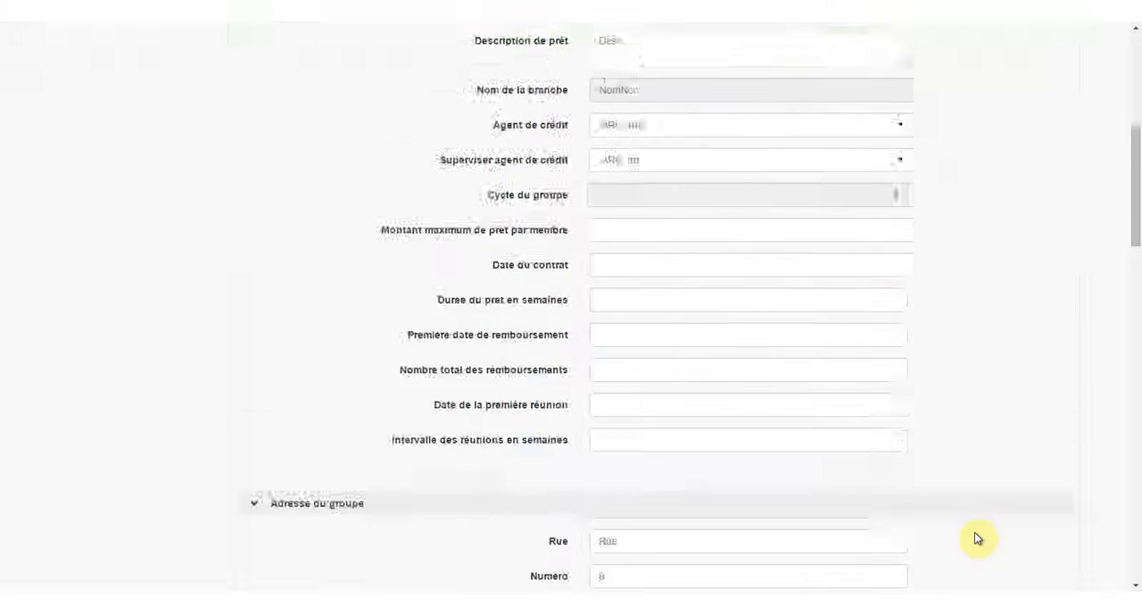
Complete the active task for evaluating the group file by the CRO, and check the progress in the workflow diagram.
scroll(960, 501, "down", 7)
scroll(929, 493, "down", 10)
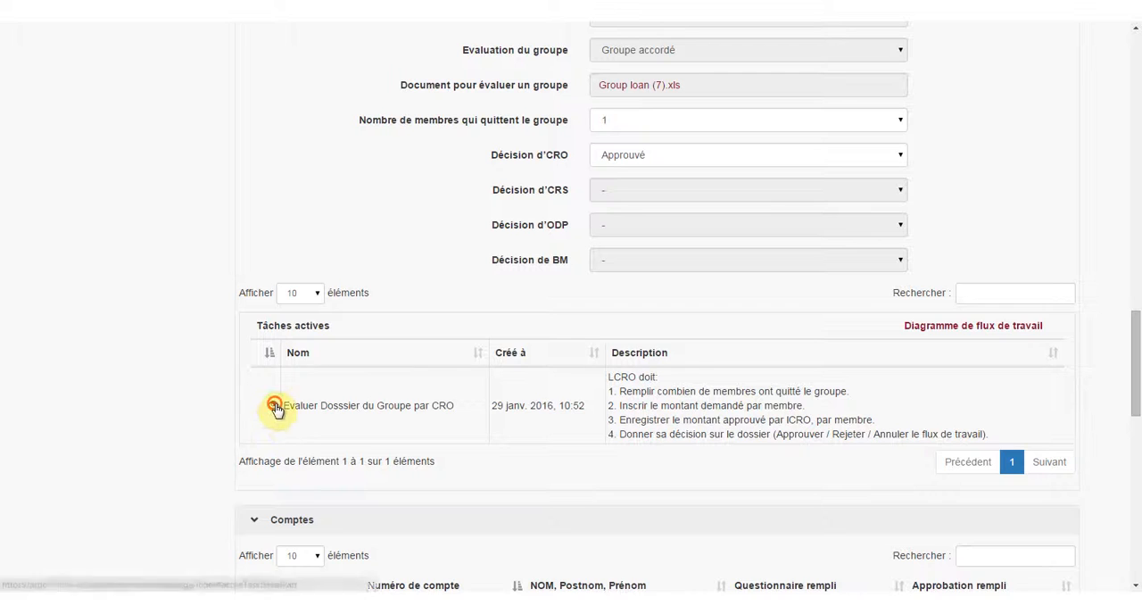
left_click(273, 405)
left_click(974, 479)
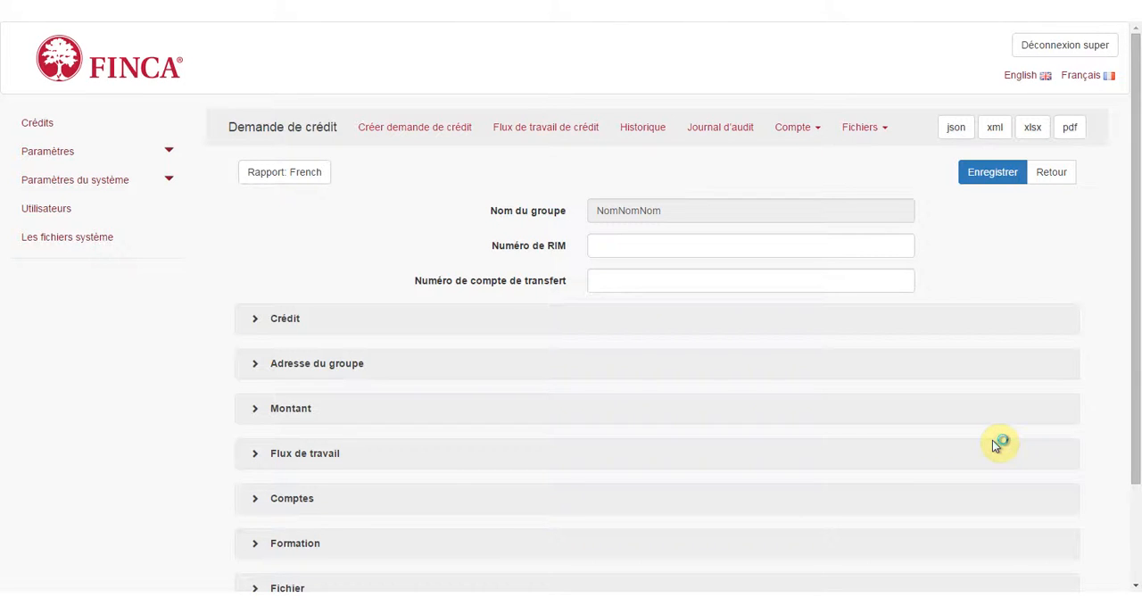
left_click(571, 130)
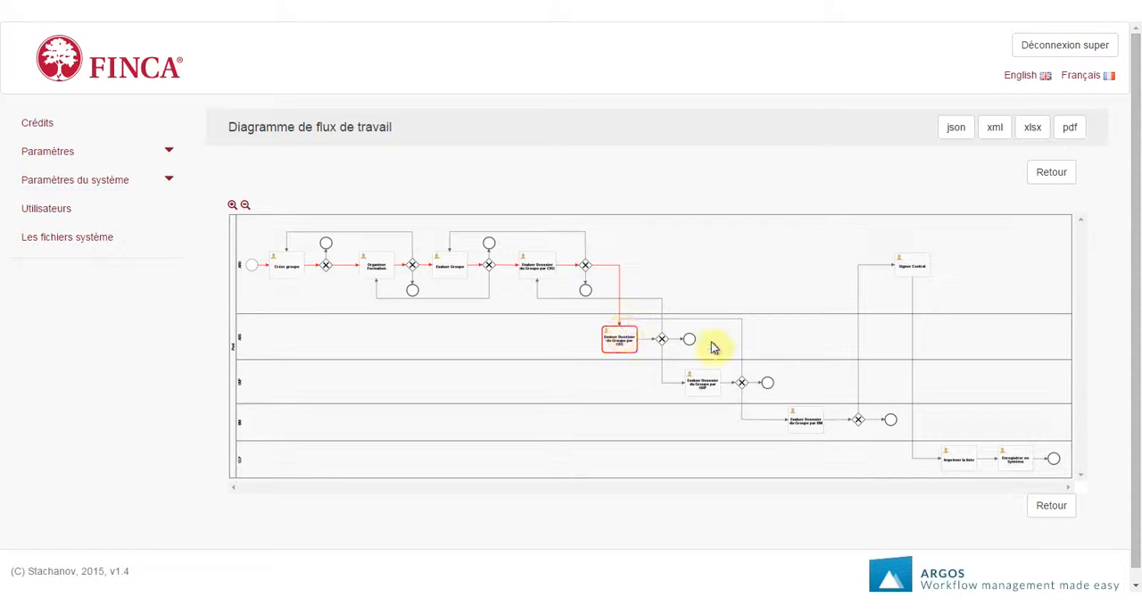
left_click(1048, 174)
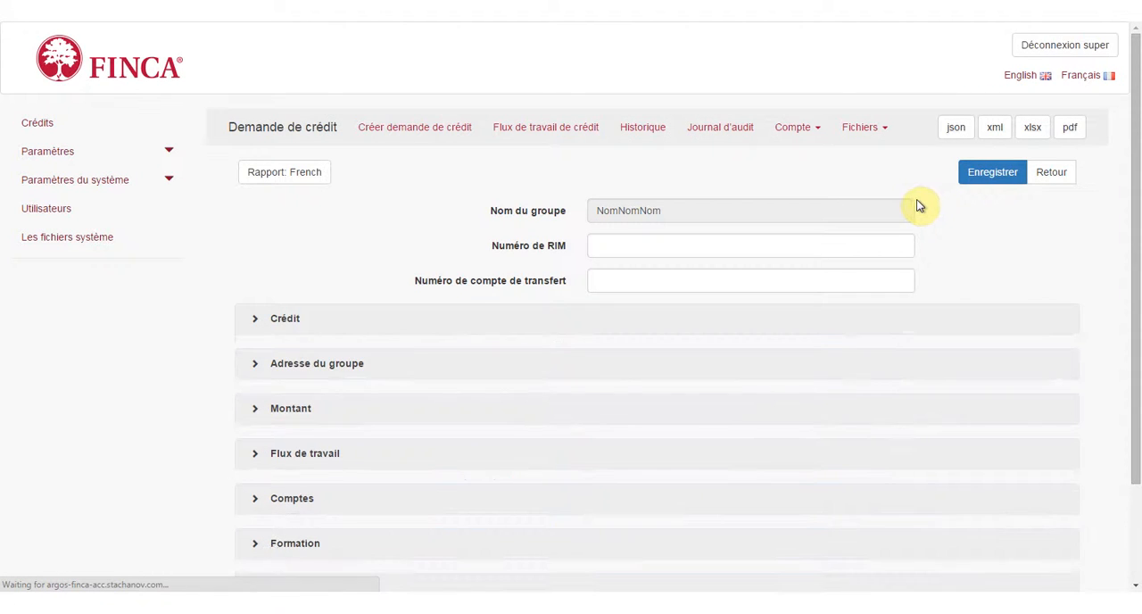
Open the Approbation list for the CRS amounts and display 50 entries so all members are listed.
left_click(791, 126)
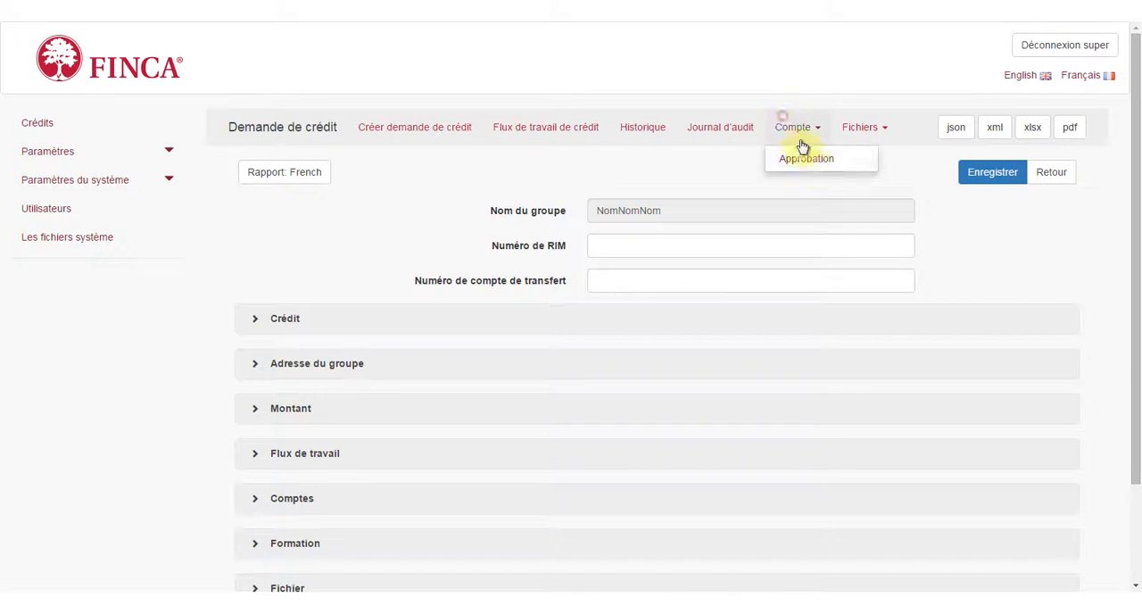
left_click(816, 160)
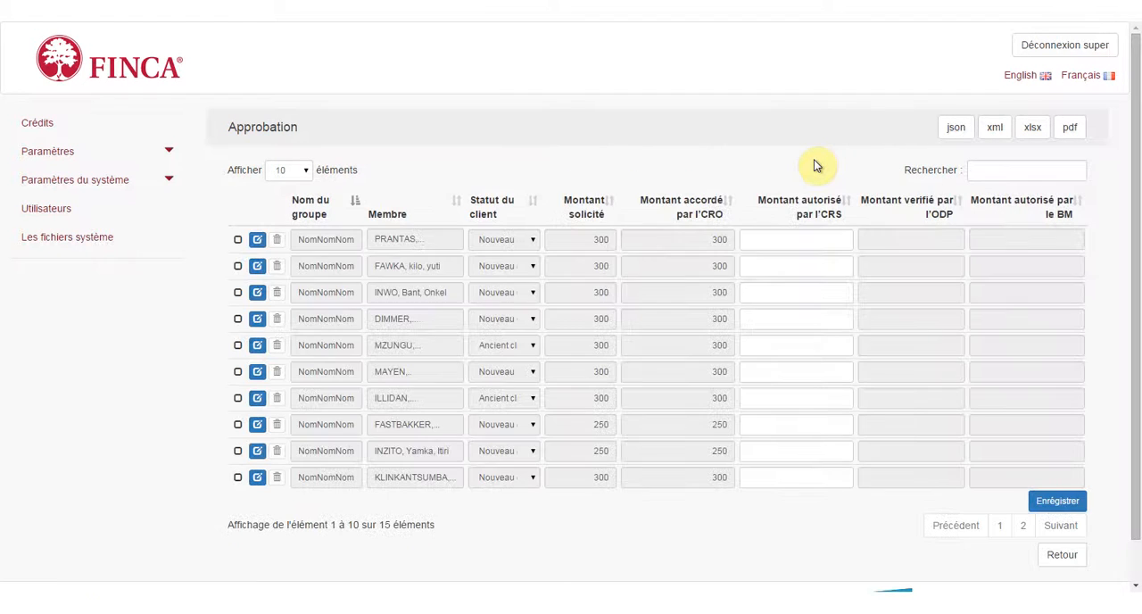
left_click(289, 178)
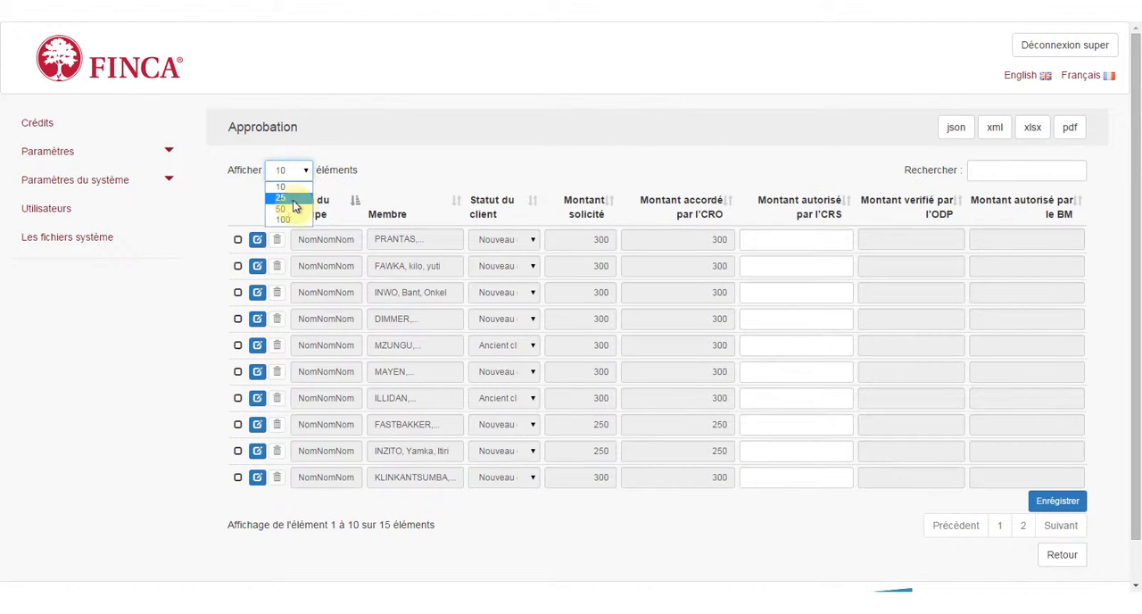
left_click(294, 209)
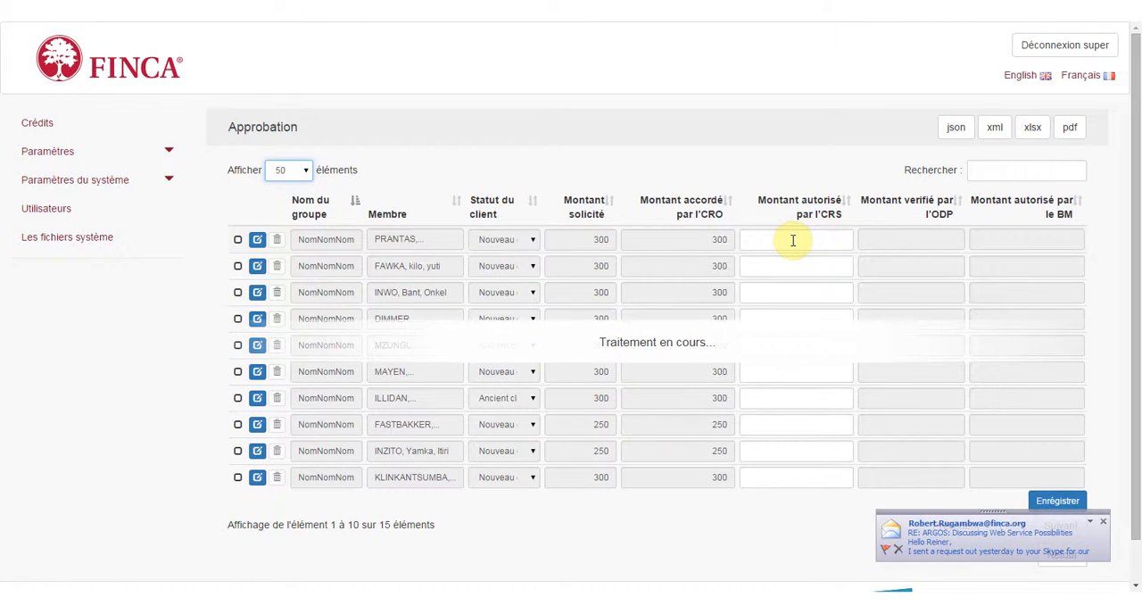
Set the Montant autorisé par l'CRS to 100 for every member of NomNomNom and save the approvals.
left_click(791, 239)
type("100")
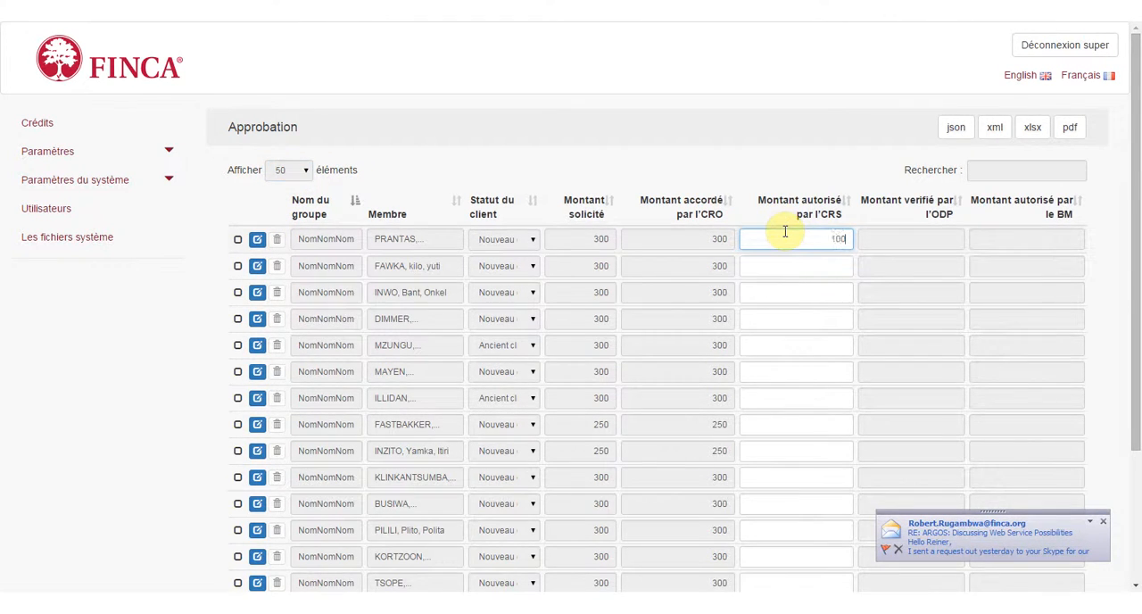
key("Tab")
key("Tab")
key("Tab")
key("Tab")
key("Tab")
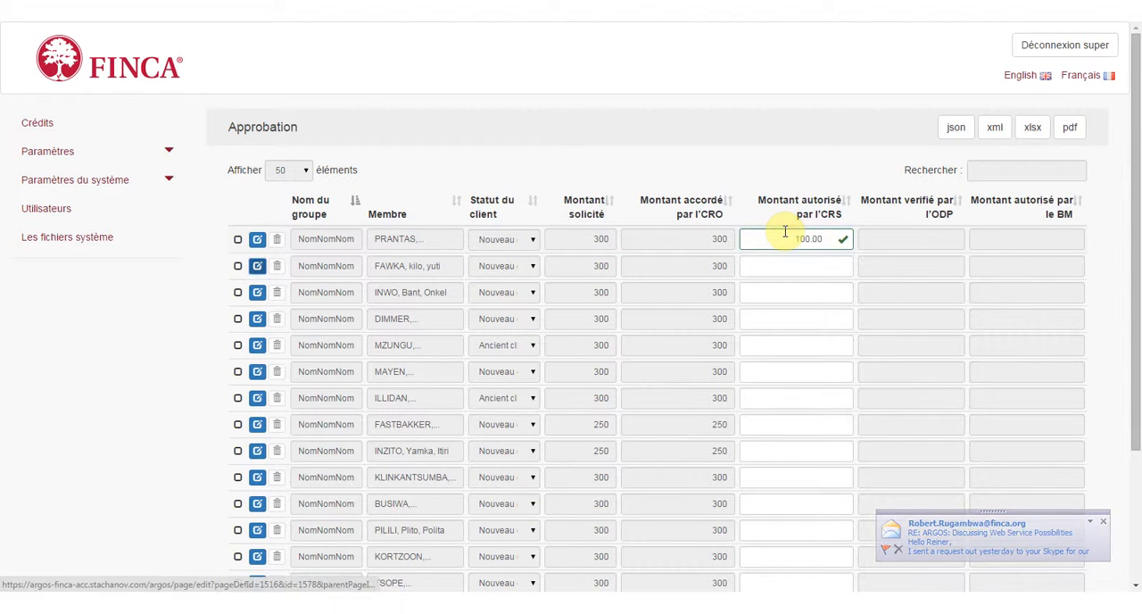
type("100")
left_click(797, 291)
type("100")
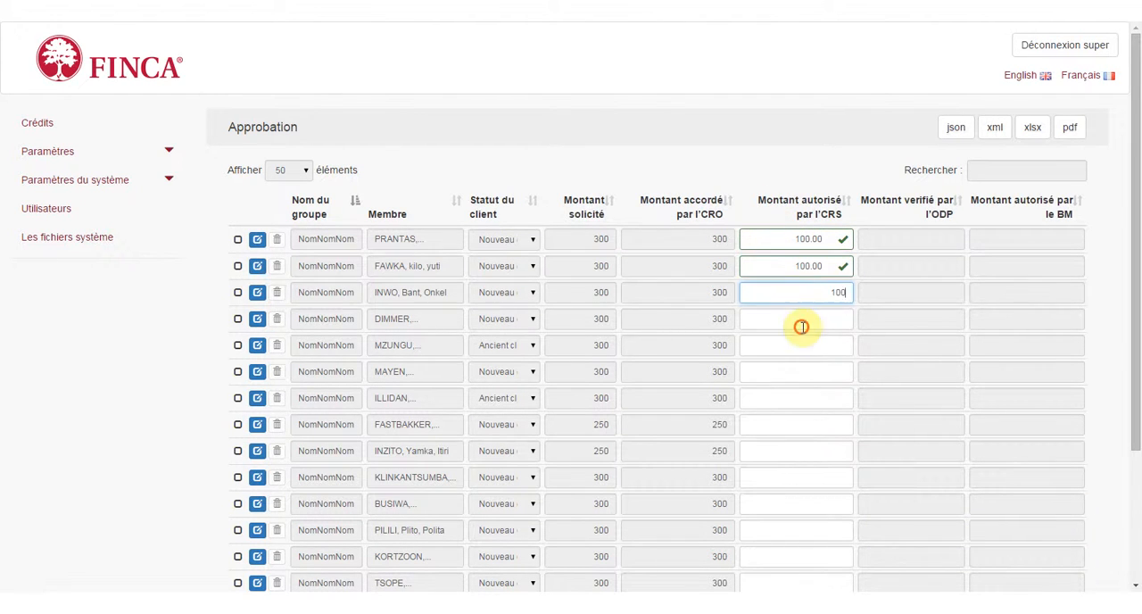
left_click(800, 321)
type("100")
left_click(800, 346)
type("100")
left_click(798, 372)
type("100")
left_click(830, 255)
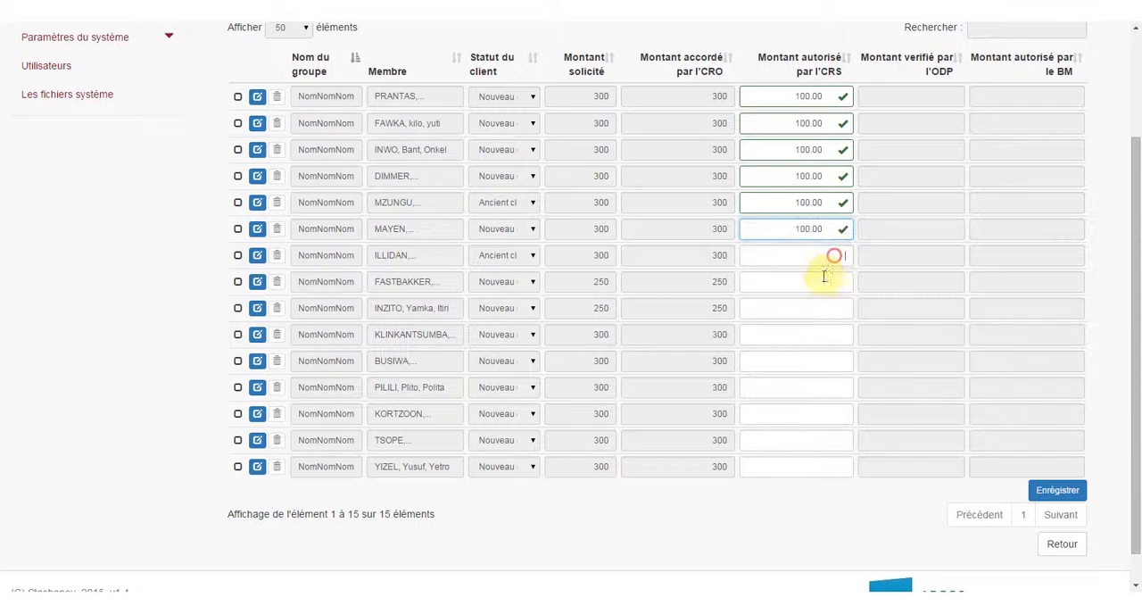
type("100")
left_click(820, 282)
type("100")
left_click(820, 309)
type("100")
left_click(818, 335)
type("100")
left_click(820, 360)
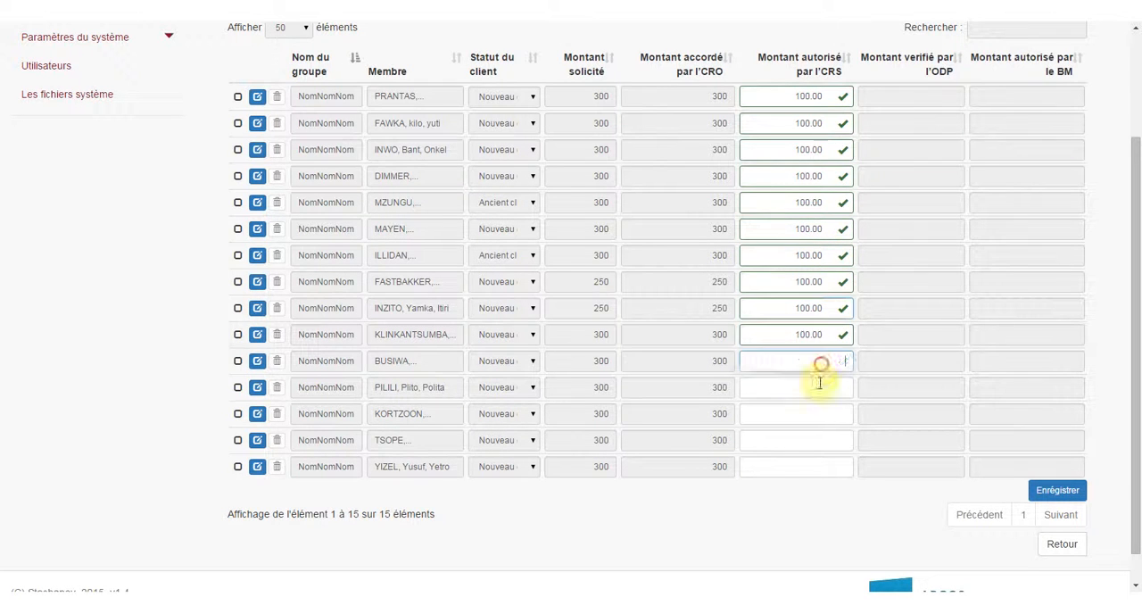
type("100")
left_click(818, 388)
type("100")
left_click(812, 412)
type("100")
left_click(807, 439)
type("100")
left_click(804, 465)
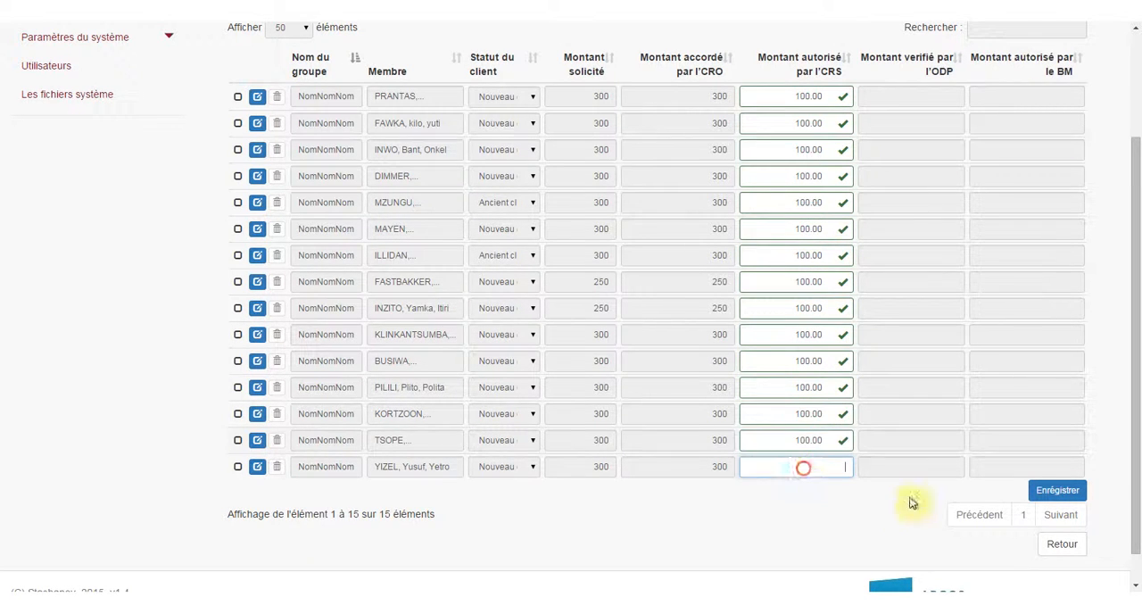
type("100")
left_click(1038, 482)
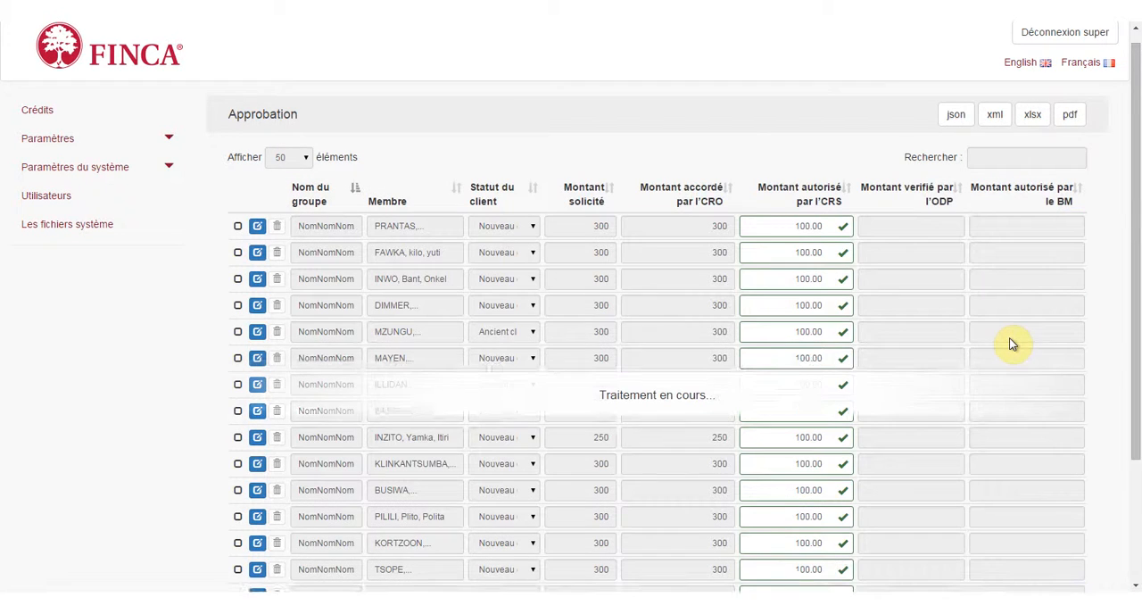
Return to the NomNomNom credit request, set Décision d'CRS to Approuvé in the workflow section, and save the request.
scroll(1012, 344, "down", 2)
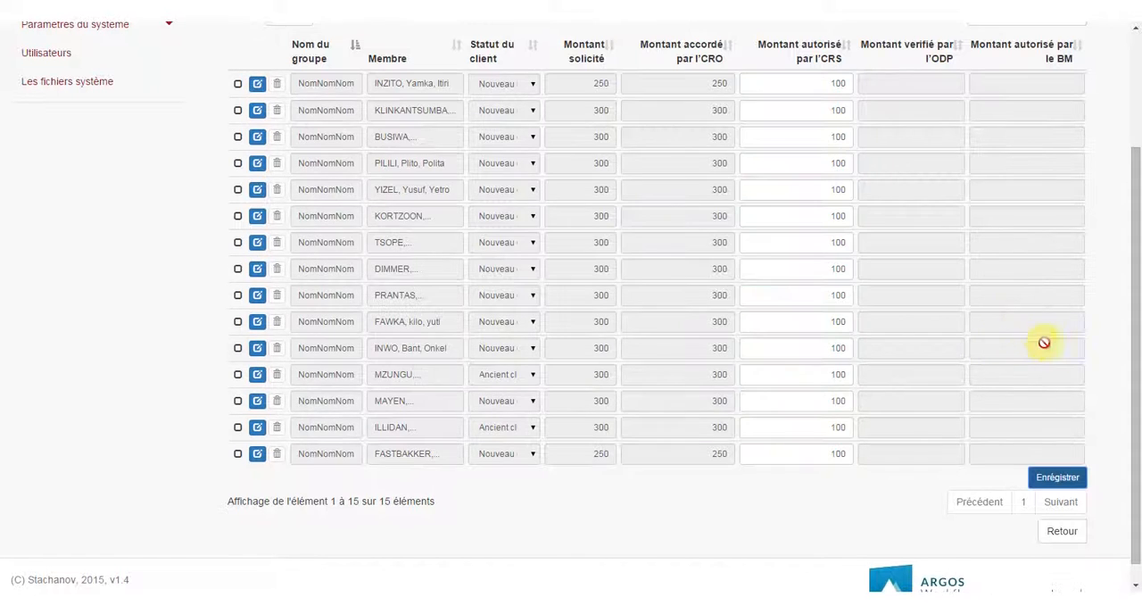
left_click(1075, 533)
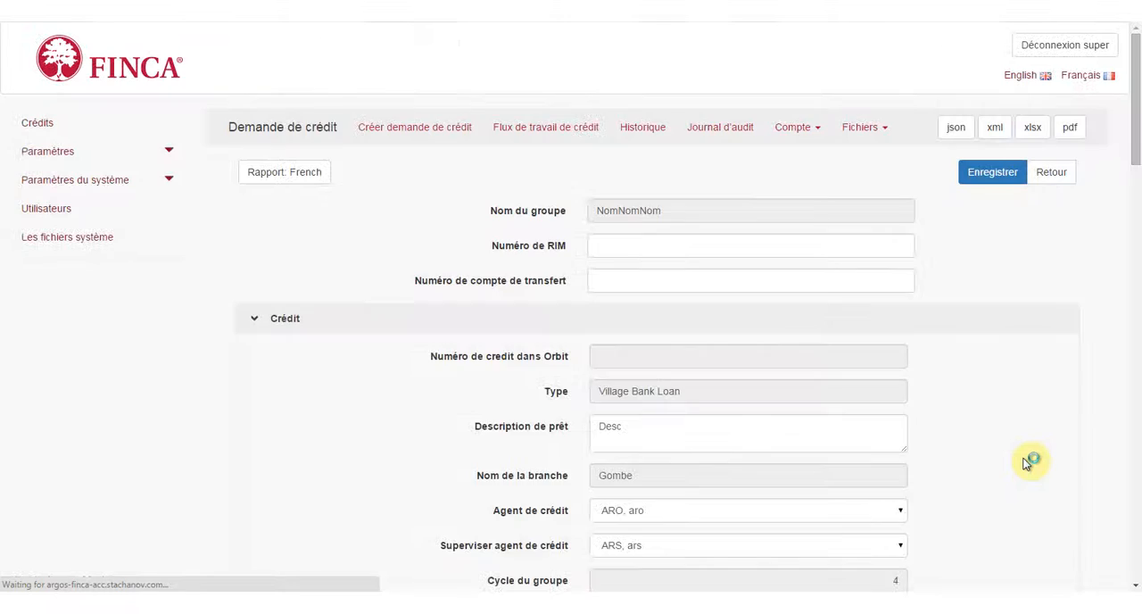
scroll(312, 421, "down", 2)
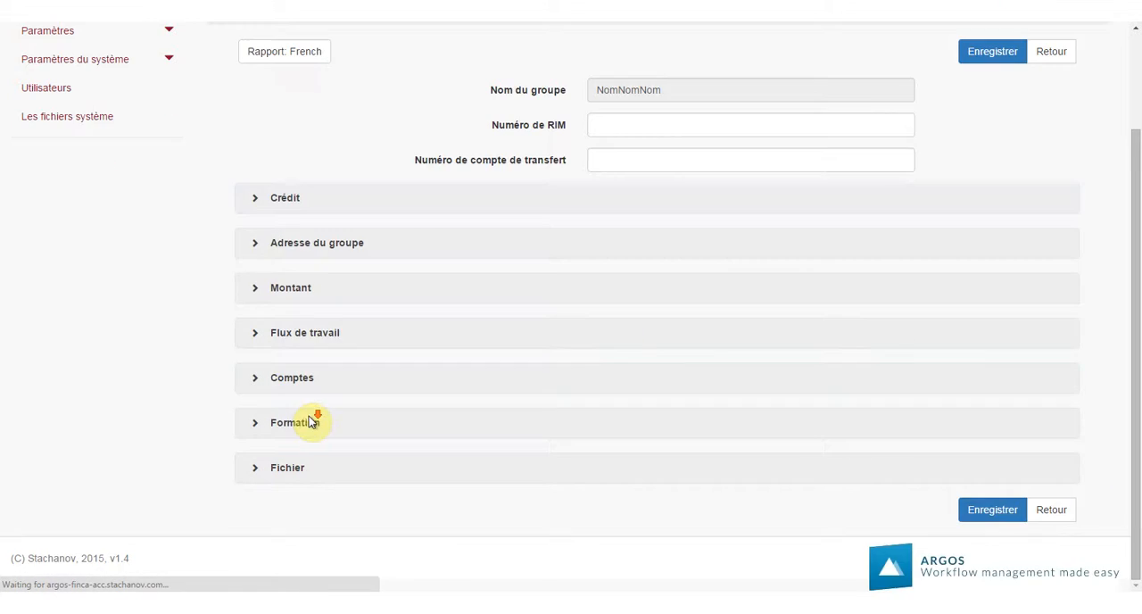
left_click(251, 334)
scroll(551, 311, "down", 4)
left_click(620, 332)
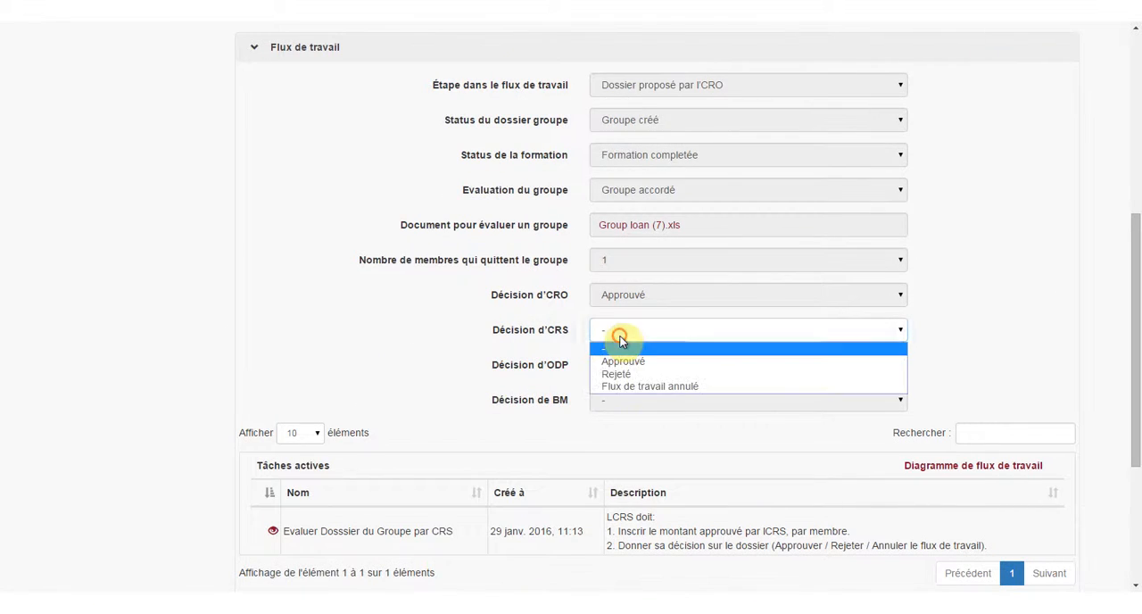
left_click(622, 361)
scroll(1006, 256, "up", 5)
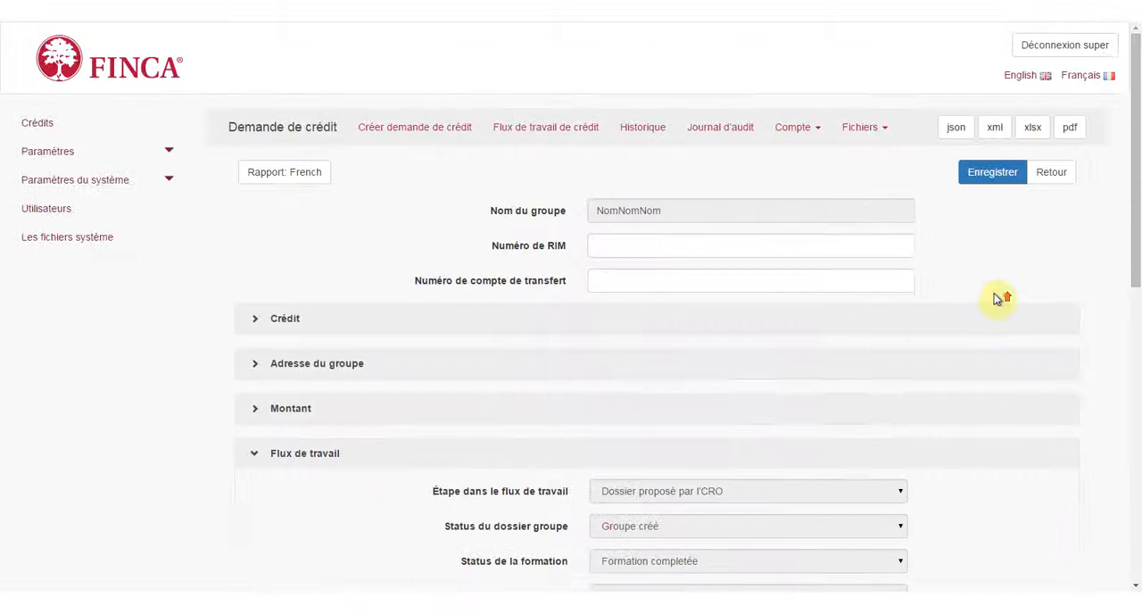
left_click(997, 172)
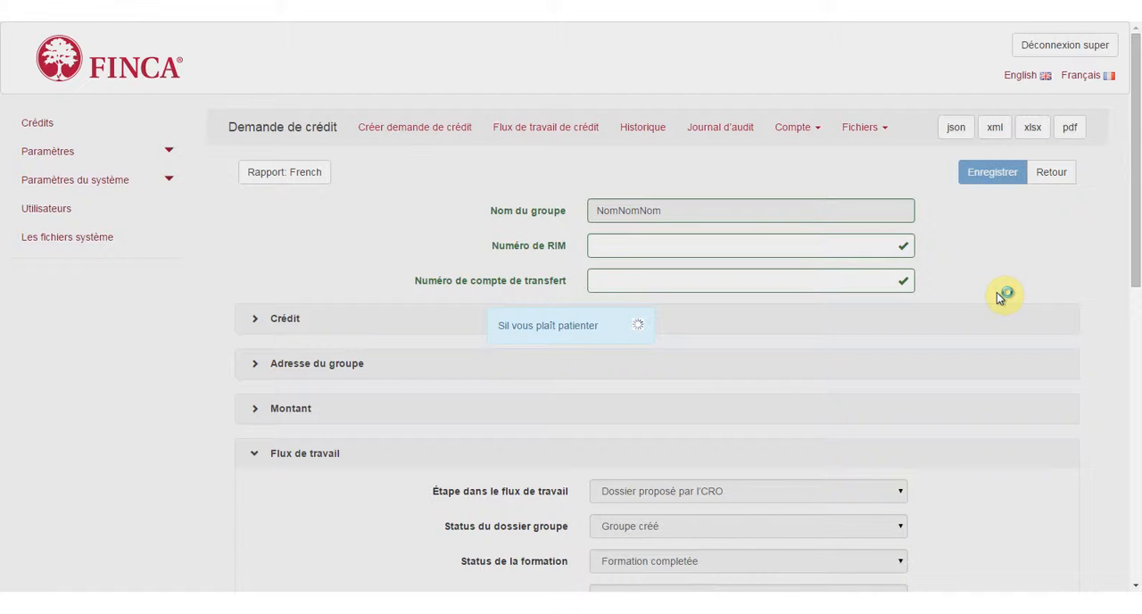
Complete the active task for evaluating the group file by the CRS.
scroll(999, 298, "down", 6)
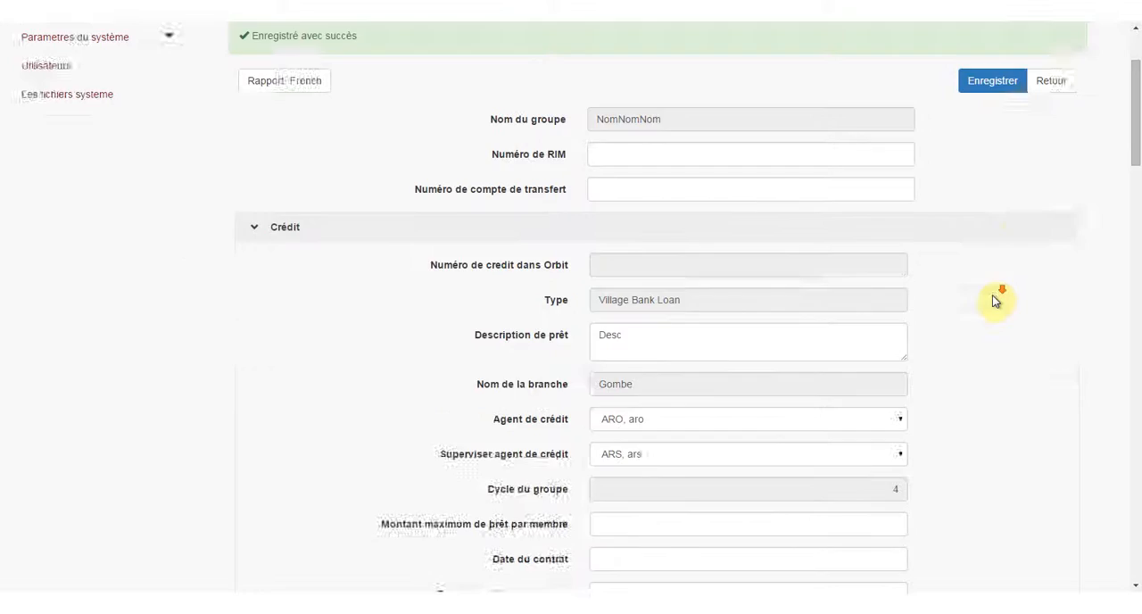
scroll(996, 302, "down", 10)
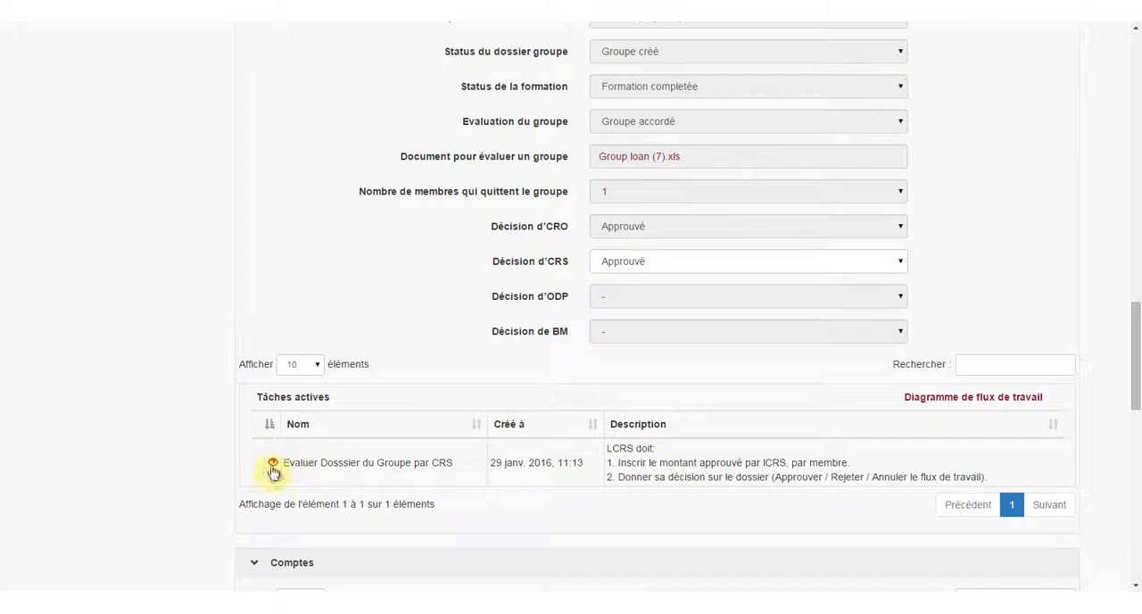
left_click(273, 462)
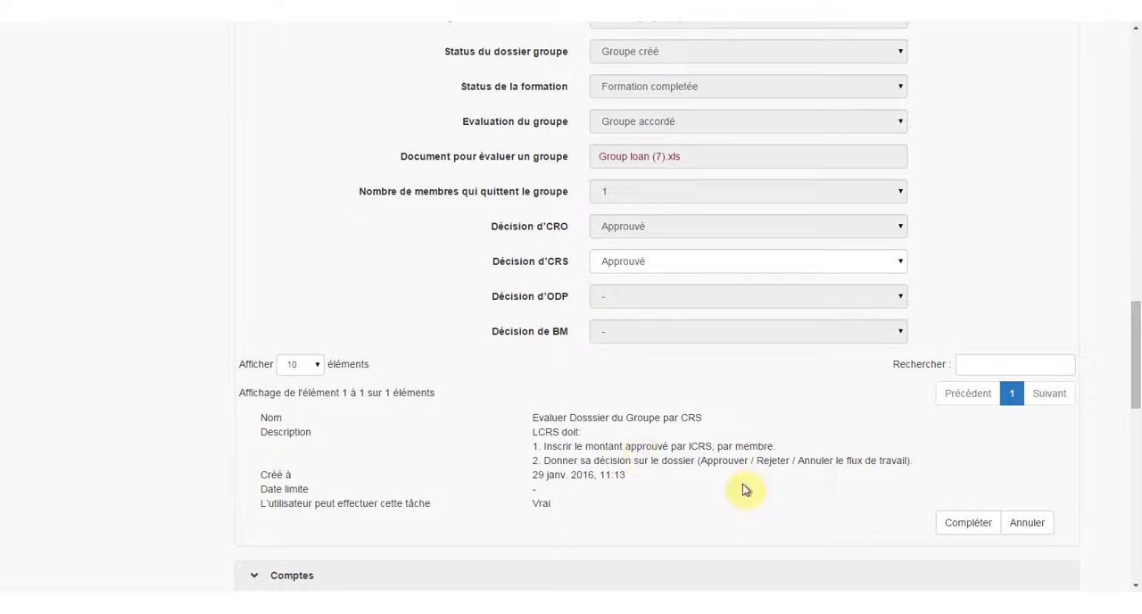
left_click(938, 524)
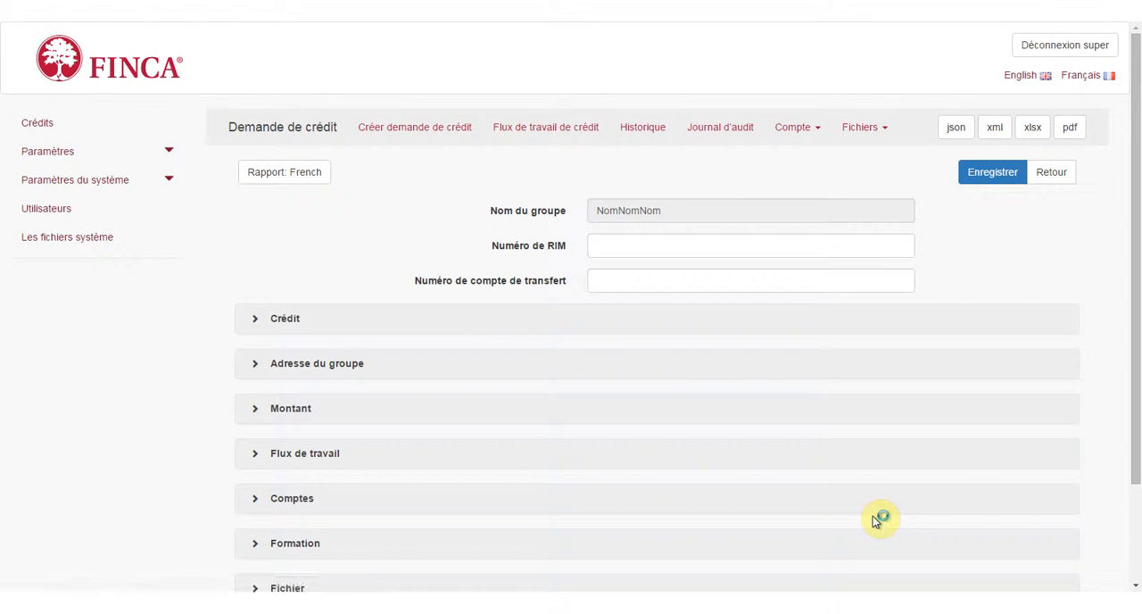
Download CONTRAT DE PRET VILLAGE BANKING.docx from the request's Fichier section, open it in Word and enable editing.
scroll(958, 419, "down", 2)
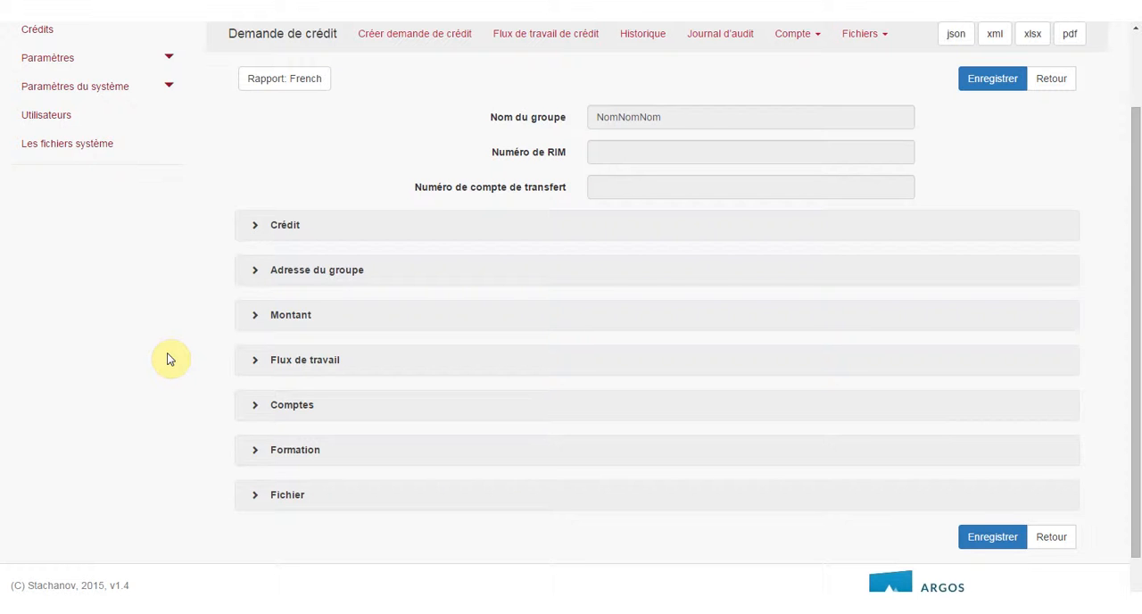
left_click(257, 497)
scroll(189, 442, "down", 3)
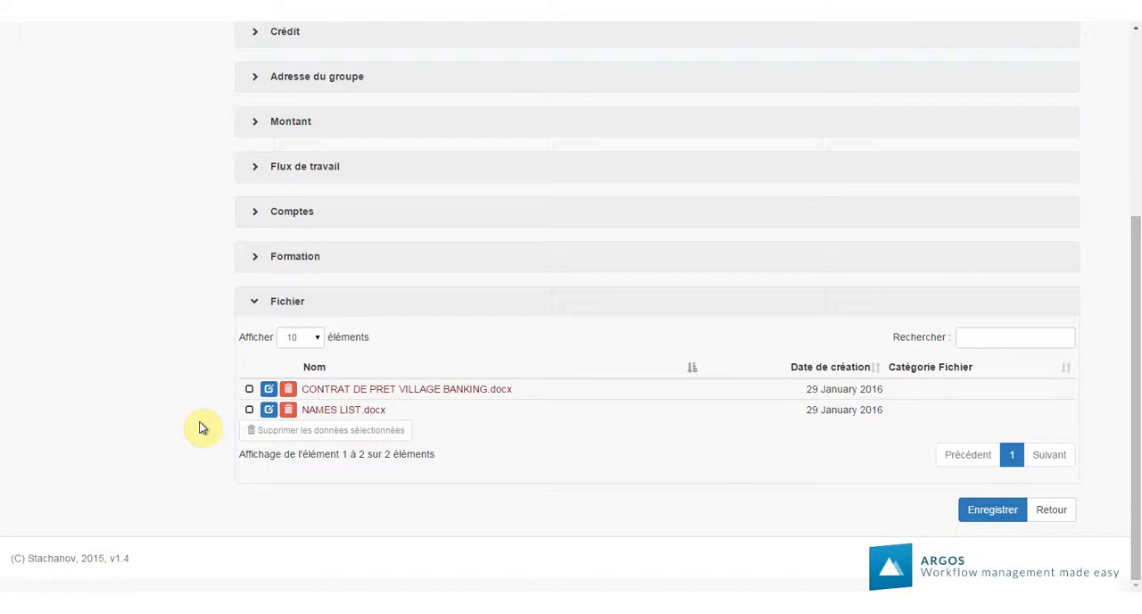
left_click(268, 390)
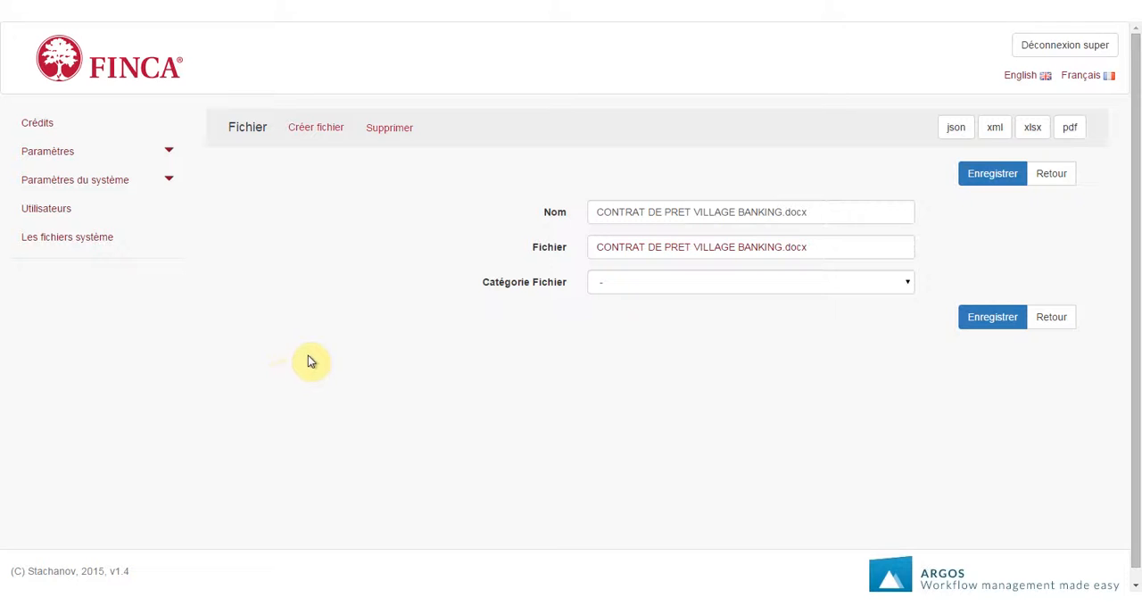
left_click(611, 252)
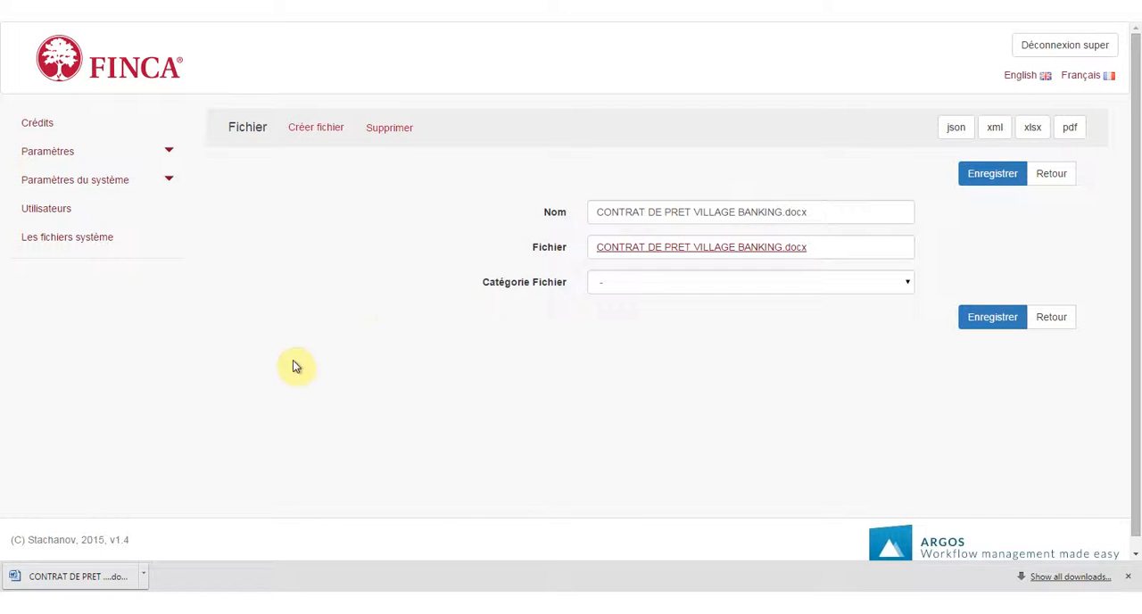
left_click(49, 579)
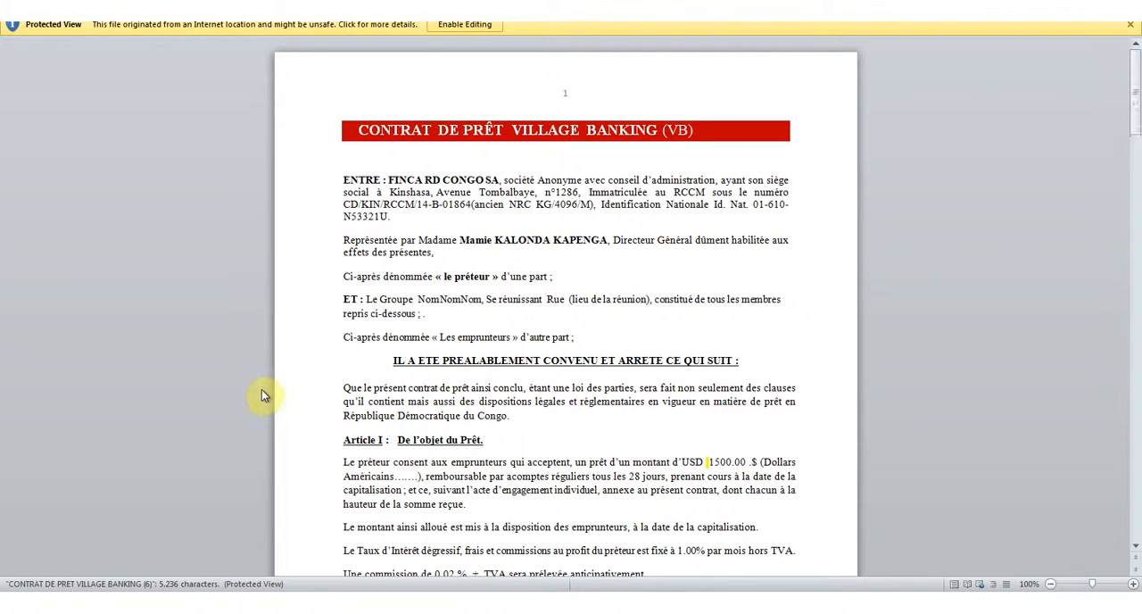
left_click(441, 22)
Review the contract's parties and the loan amount, interest, commission, usage and repayment terms in Articles I to III.
left_click(523, 271)
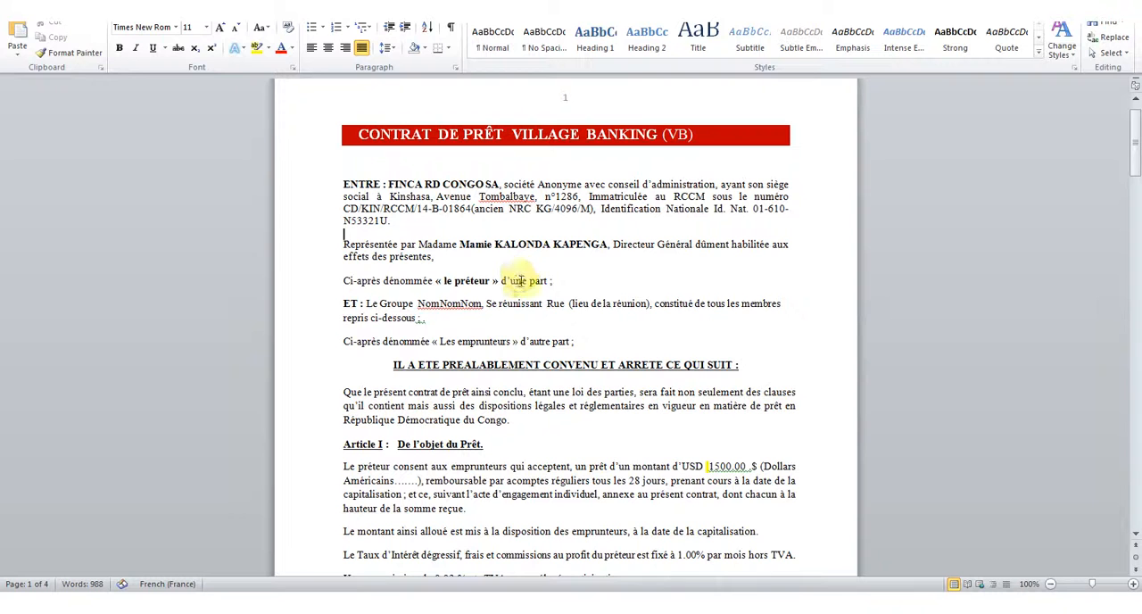
scroll(529, 305, "down", 1)
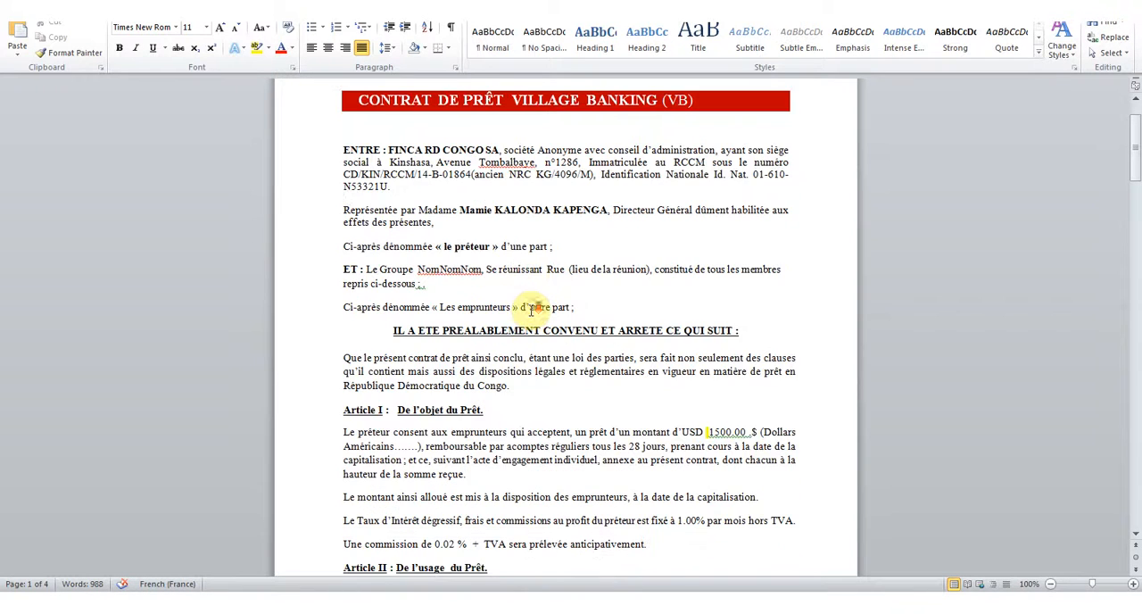
scroll(532, 312, "down", 3)
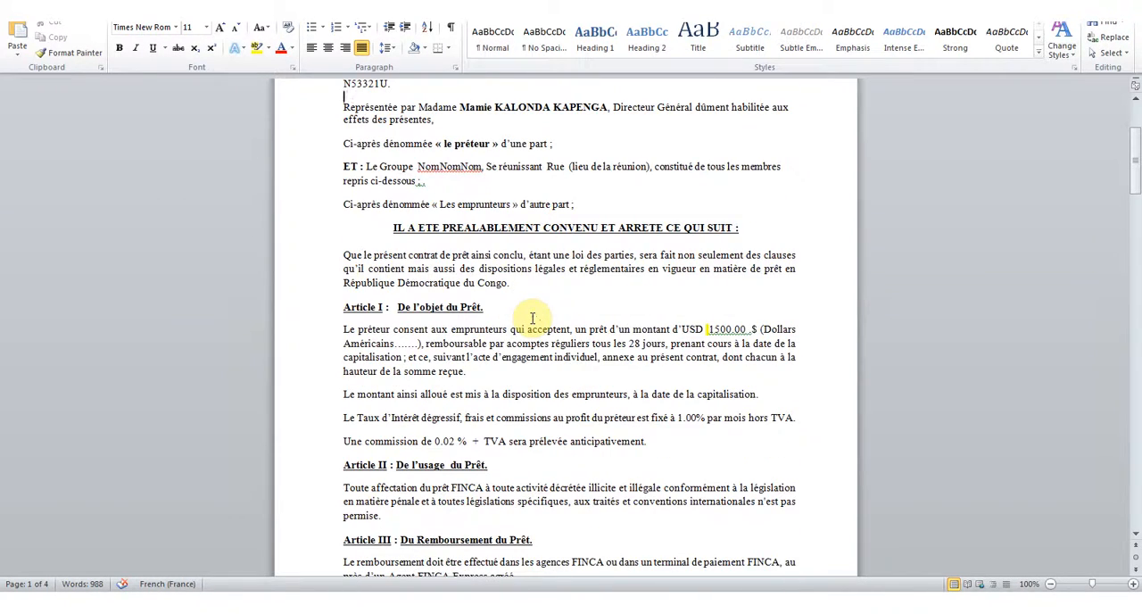
scroll(531, 318, "down", 3)
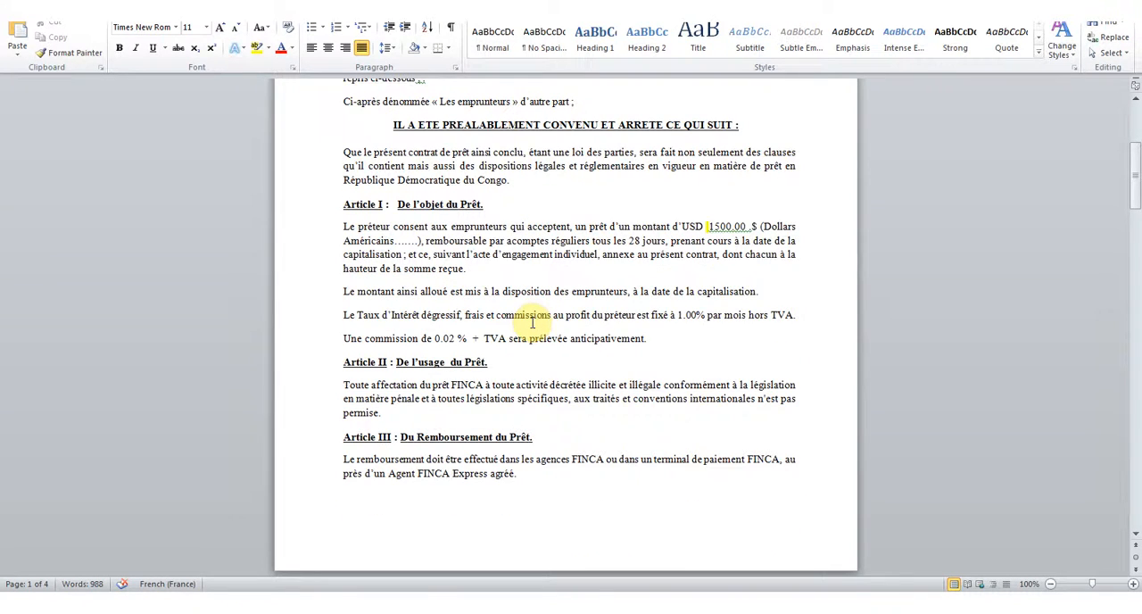
scroll(533, 323, "up", 1)
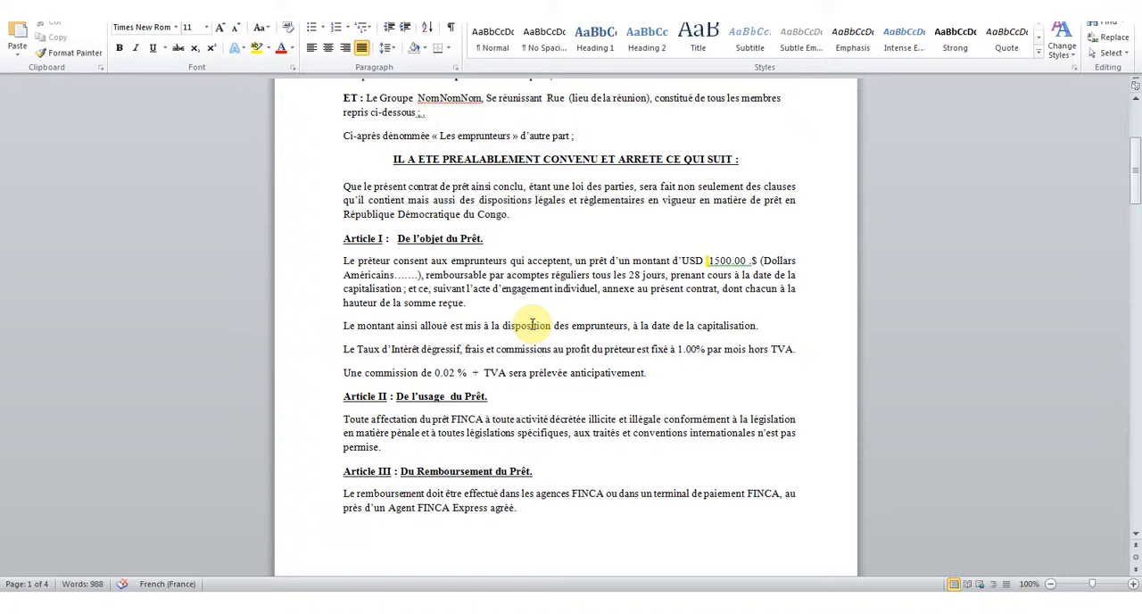
scroll(532, 323, "up", 6)
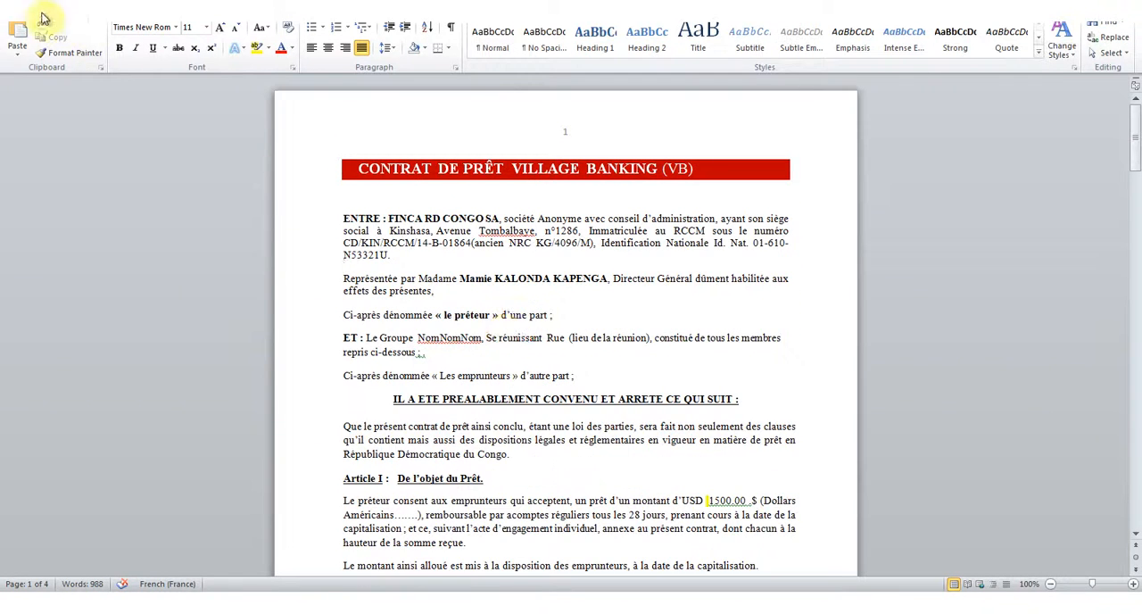
Save a copy of the contract as the Word document ContratNomNomNom4 in the Documents library.
left_click(20, 15)
left_click(40, 45)
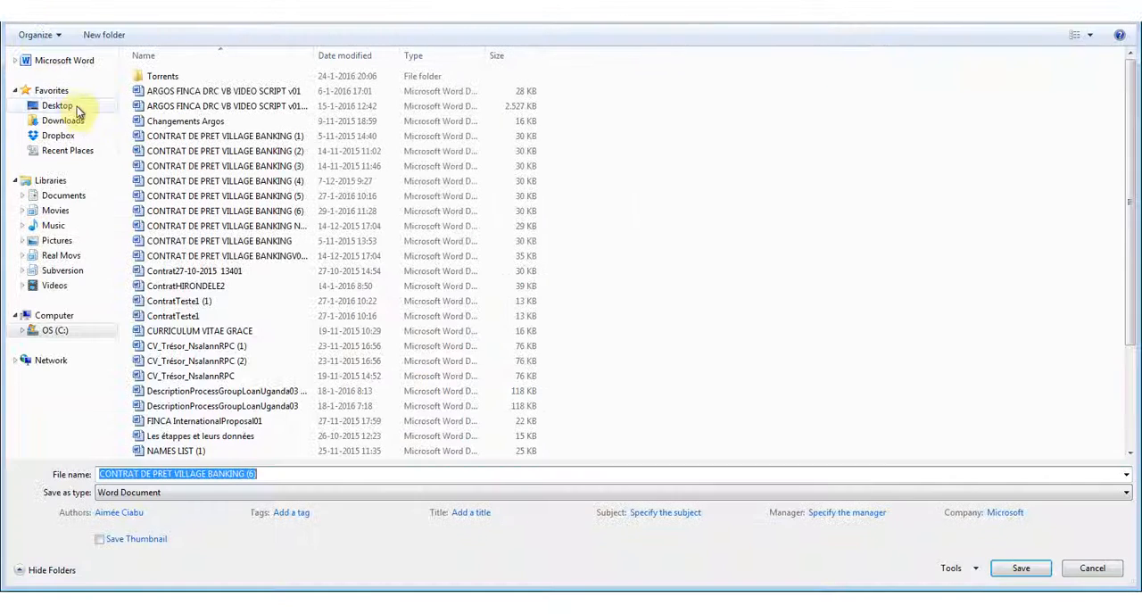
left_click(275, 475)
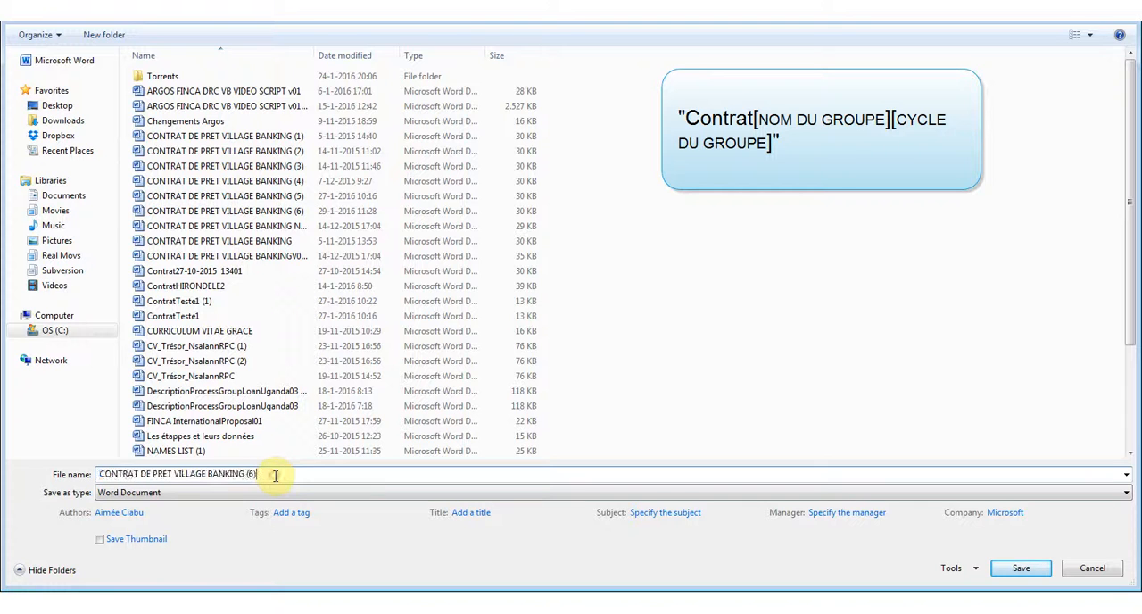
left_click_drag(275, 476, 71, 478)
type("C")
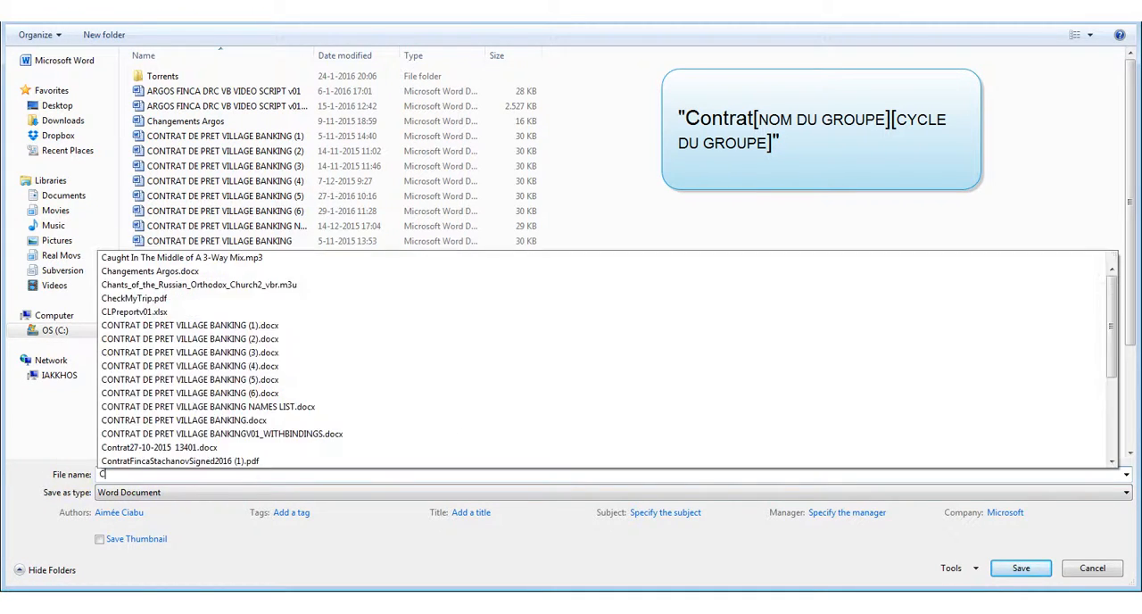
type("ontratNom")
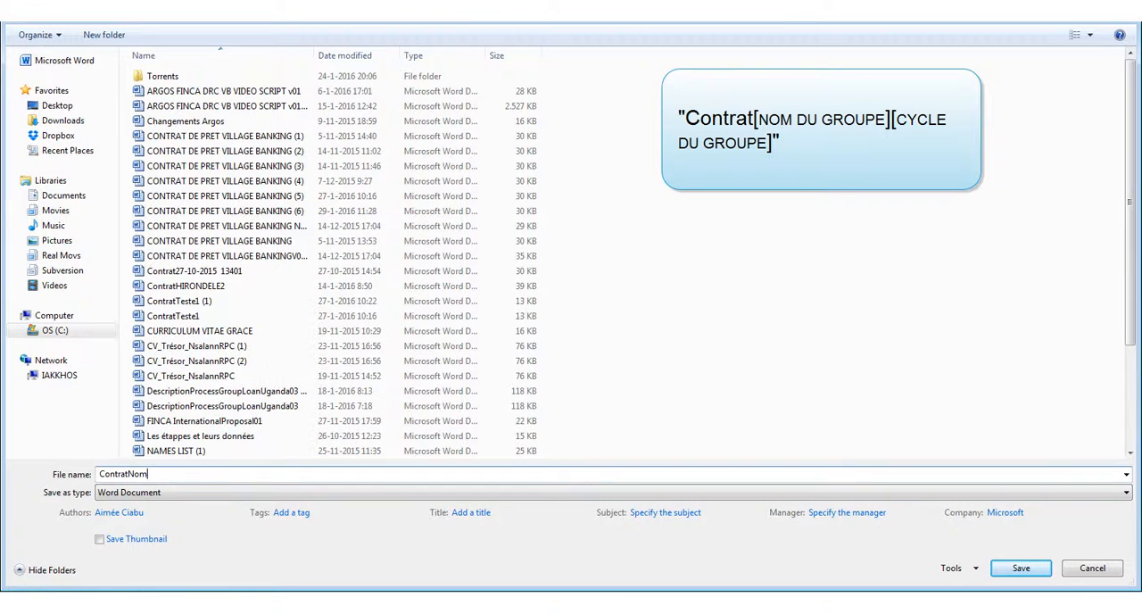
type("NomNom4")
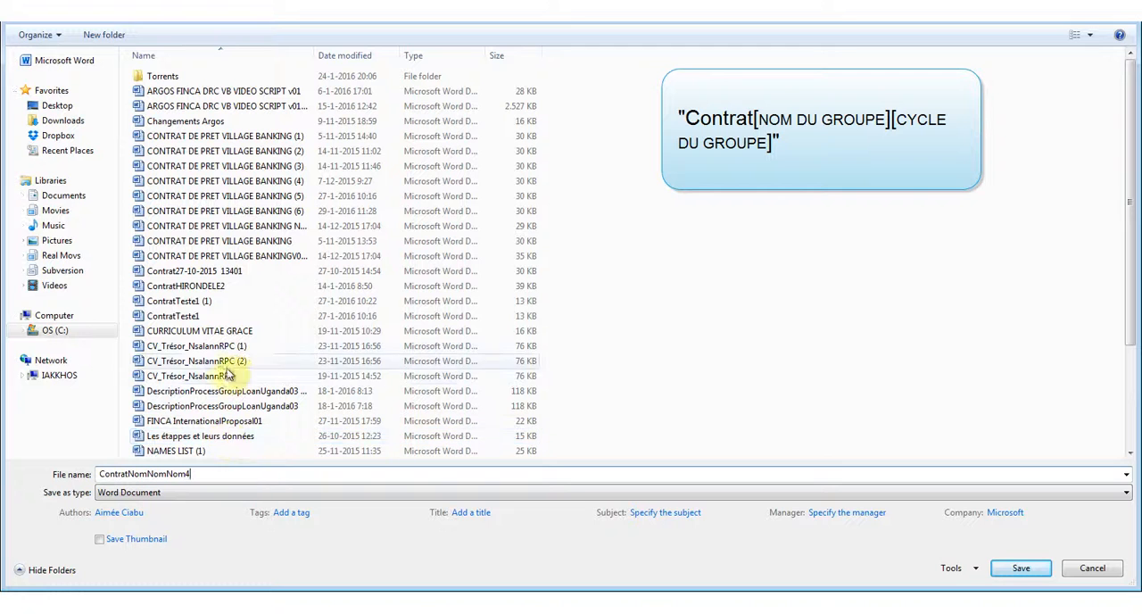
left_click(47, 198)
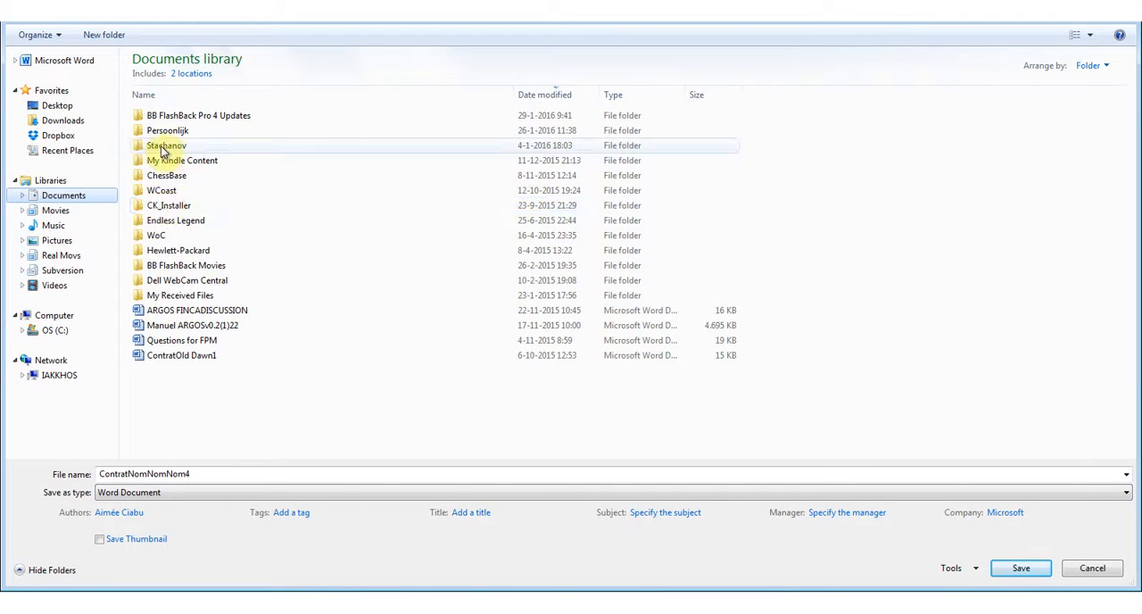
left_click(1021, 569)
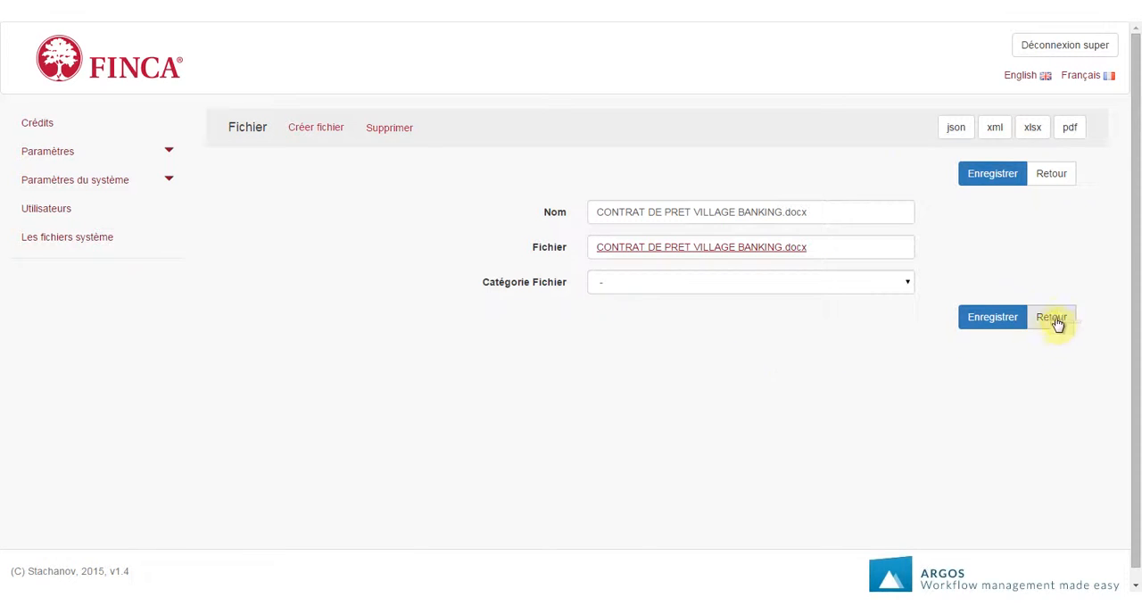
Create a new file record on the NomNomNom loan request and name it Contrat Nom Nom Nom.
left_click(1054, 319)
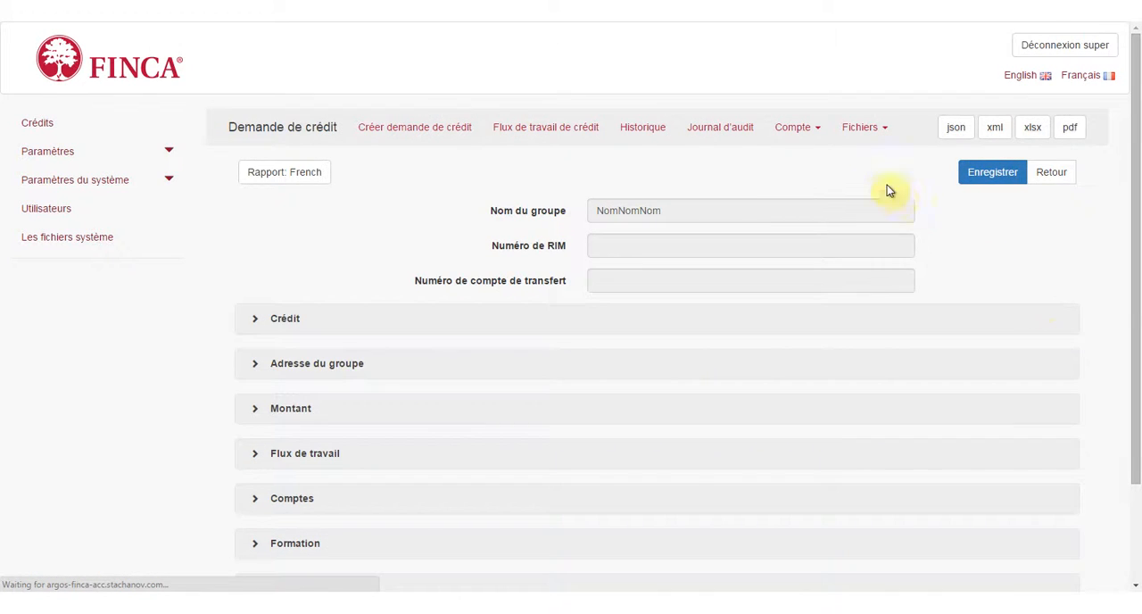
left_click(861, 128)
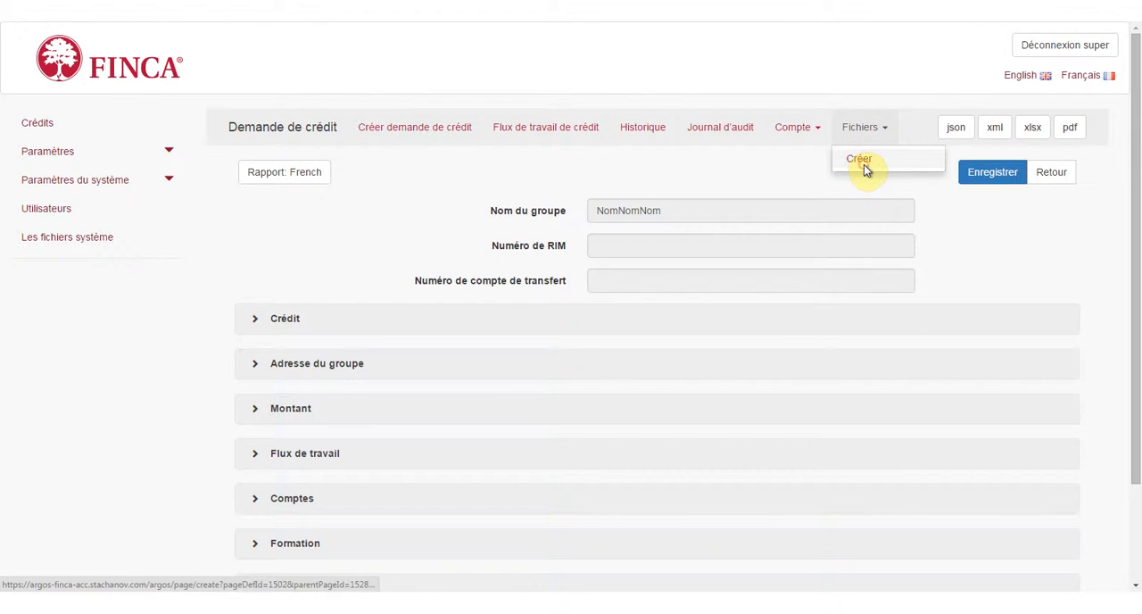
left_click(860, 161)
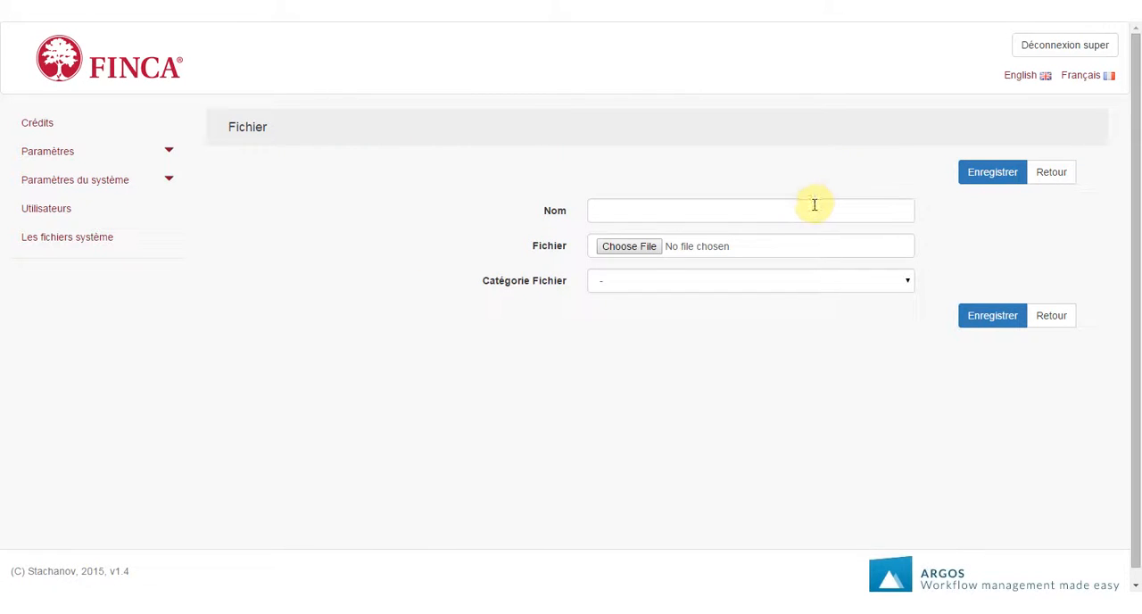
left_click(814, 204)
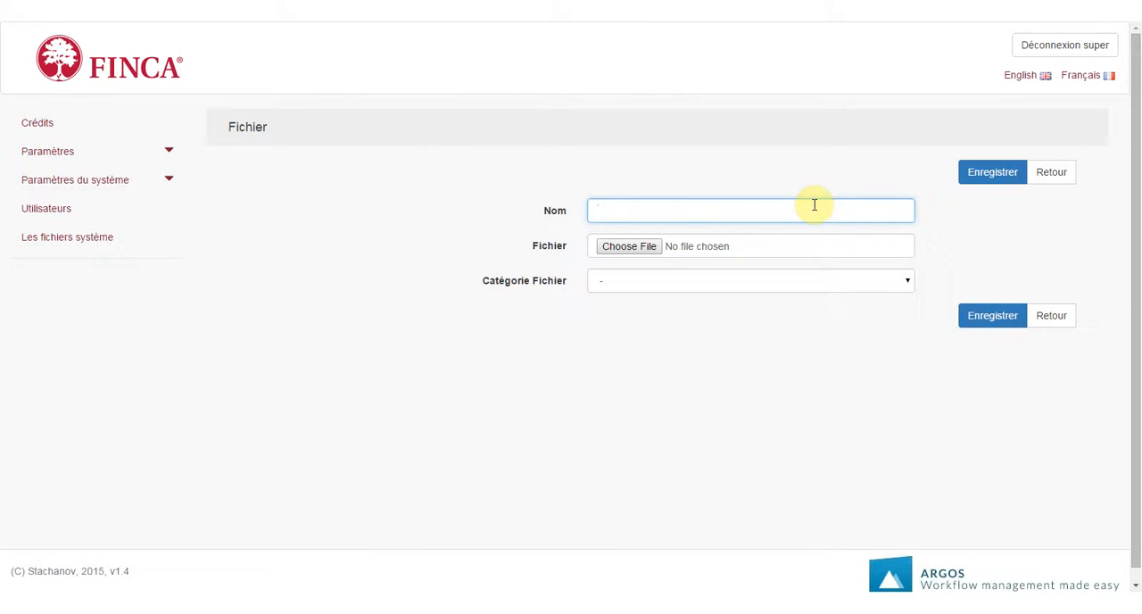
type("100")
type(" Nom Nom Nom")
Attach ContratNomNomNom4 from the Documents library to the file record, set its category to Contrats and save it.
left_click(635, 248)
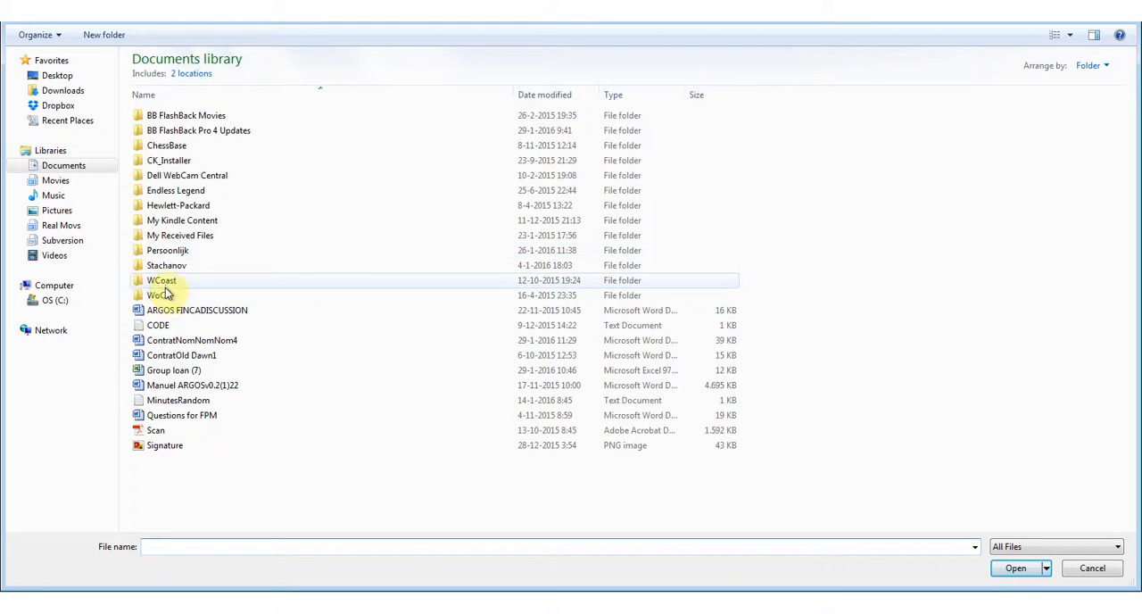
double_click(212, 340)
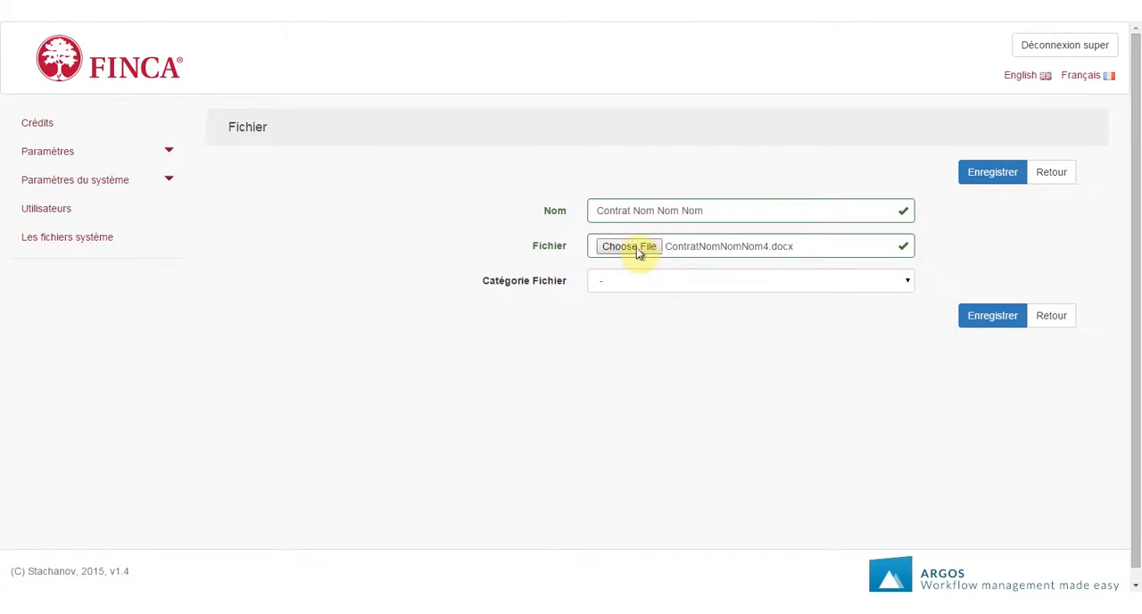
left_click(647, 282)
left_click(625, 312)
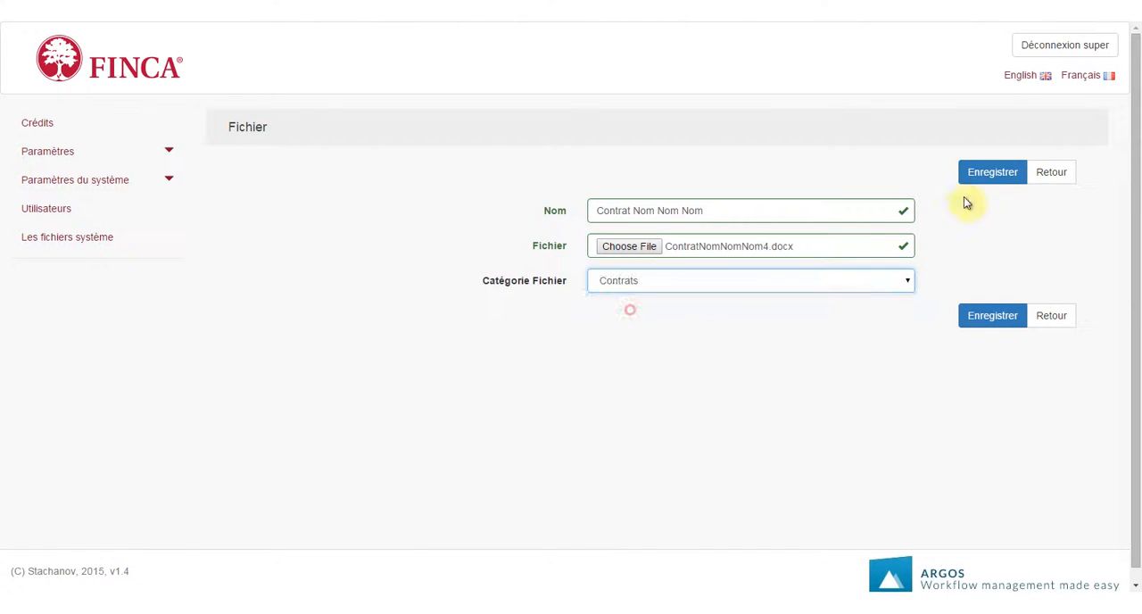
left_click(984, 176)
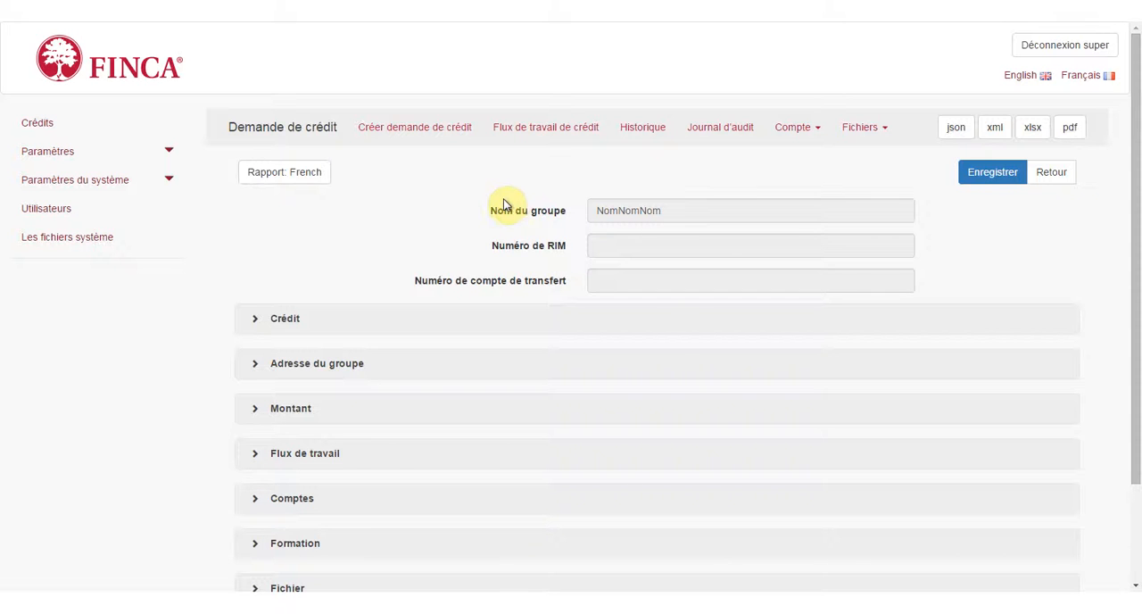
Complete the active workflow task Signer Contrat for the loan request.
scroll(402, 257, "down", 3)
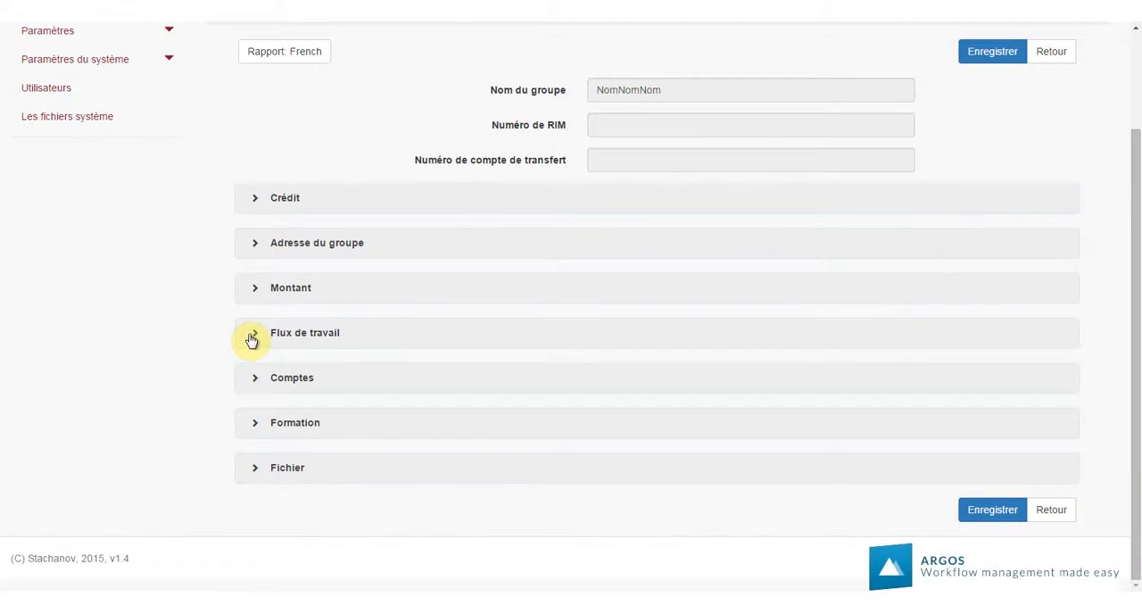
left_click(250, 335)
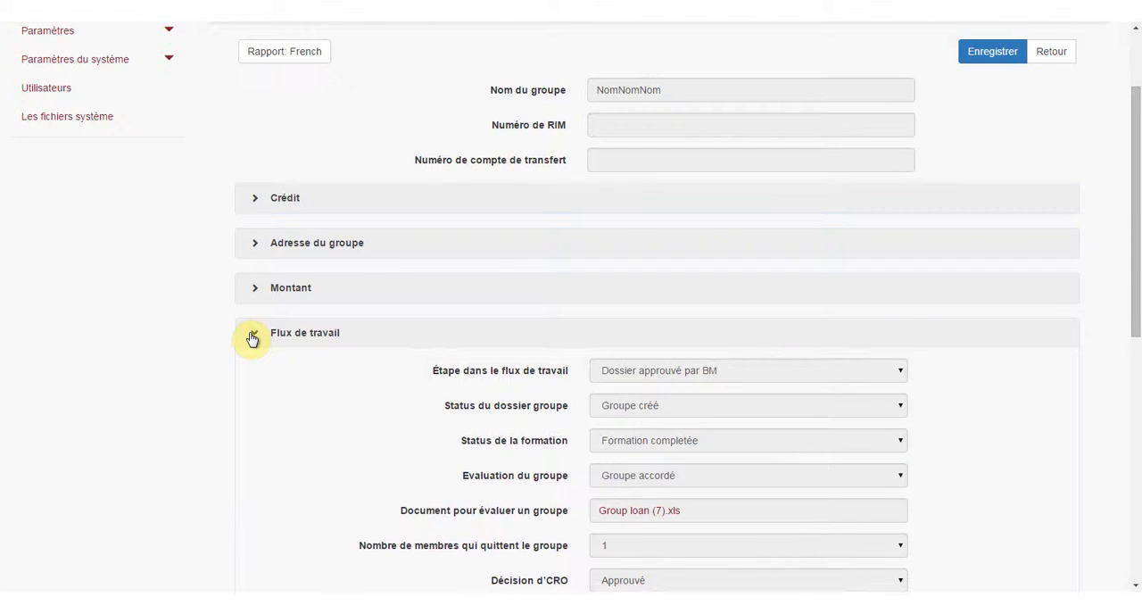
scroll(258, 343, "down", 3)
left_click(299, 538)
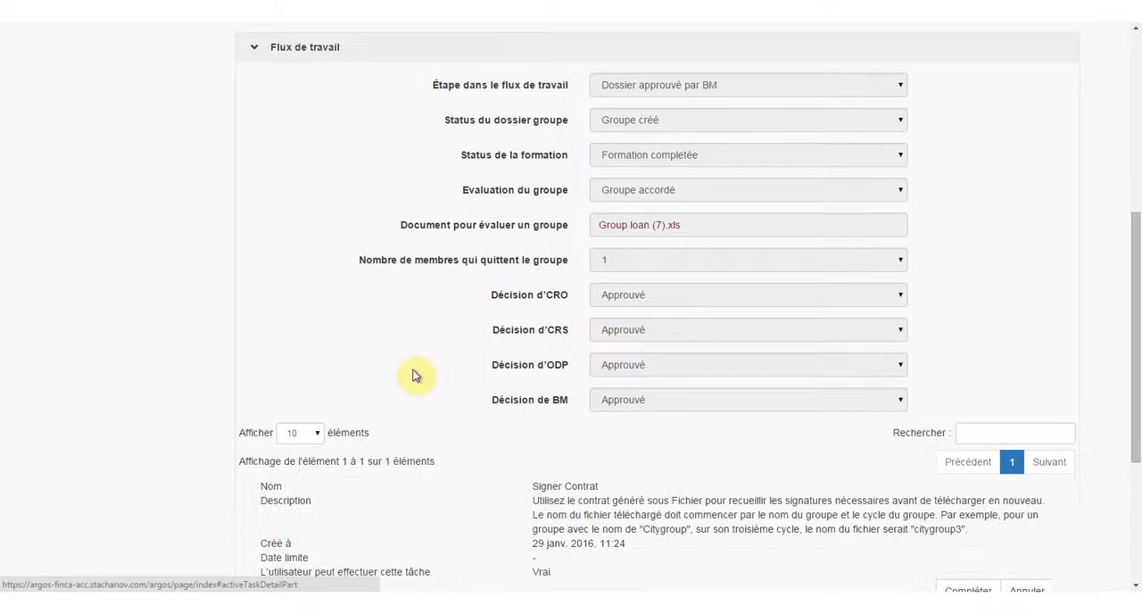
scroll(571, 373, "down", 3)
left_click(963, 381)
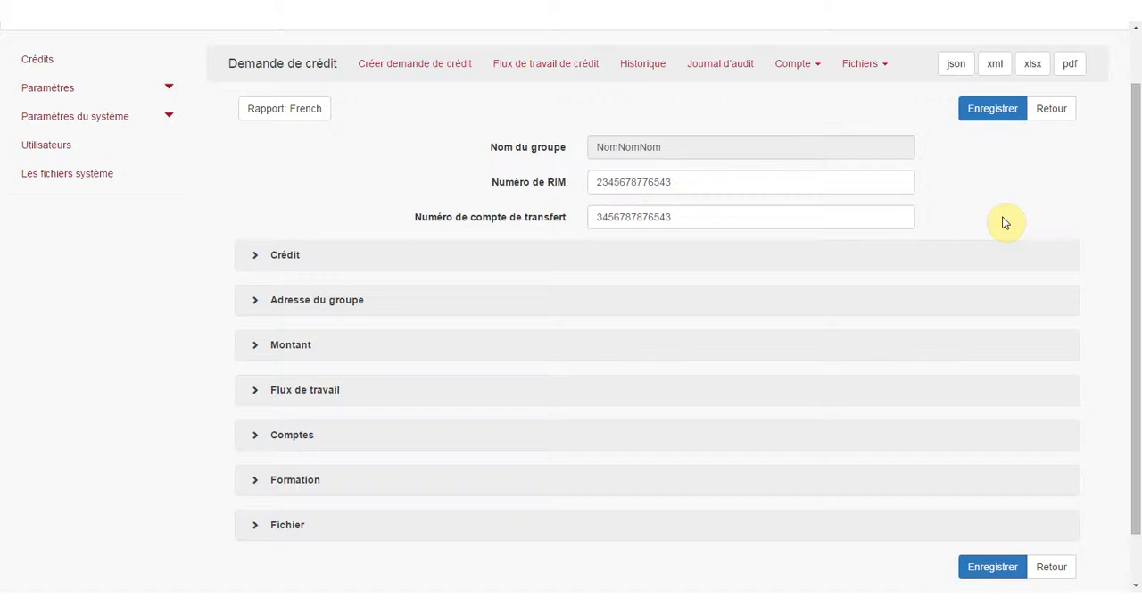
Check the files listed in the request's Fichier section and complete the active workflow task Imprimer la liste.
scroll(752, 295, "down", 2)
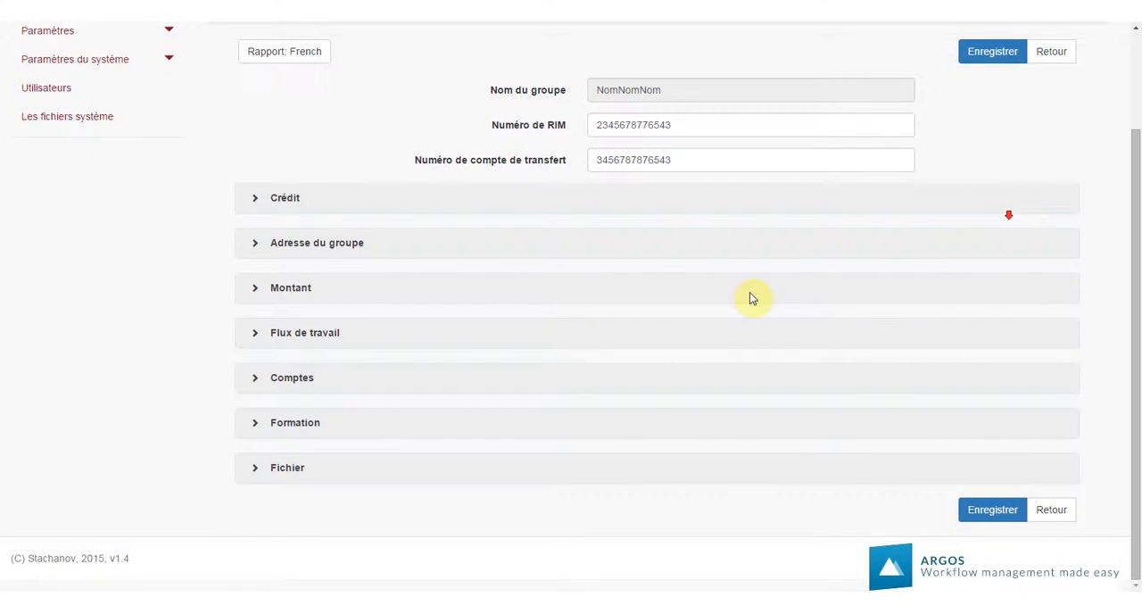
left_click(252, 469)
scroll(202, 413, "down", 3)
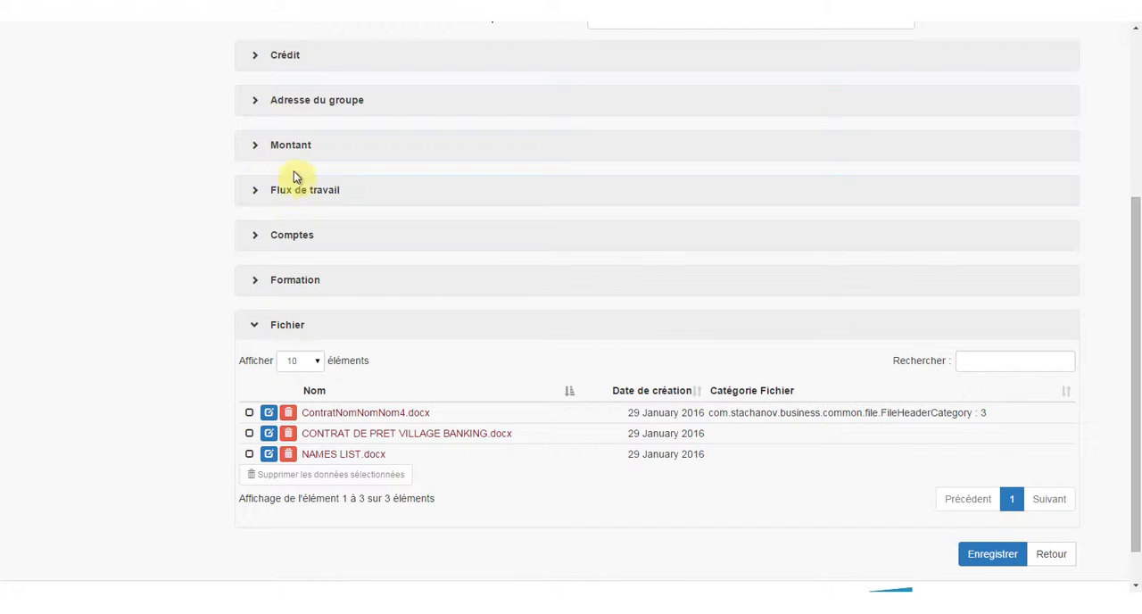
left_click(256, 189)
scroll(297, 343, "down", 3)
scroll(297, 343, "down", 2)
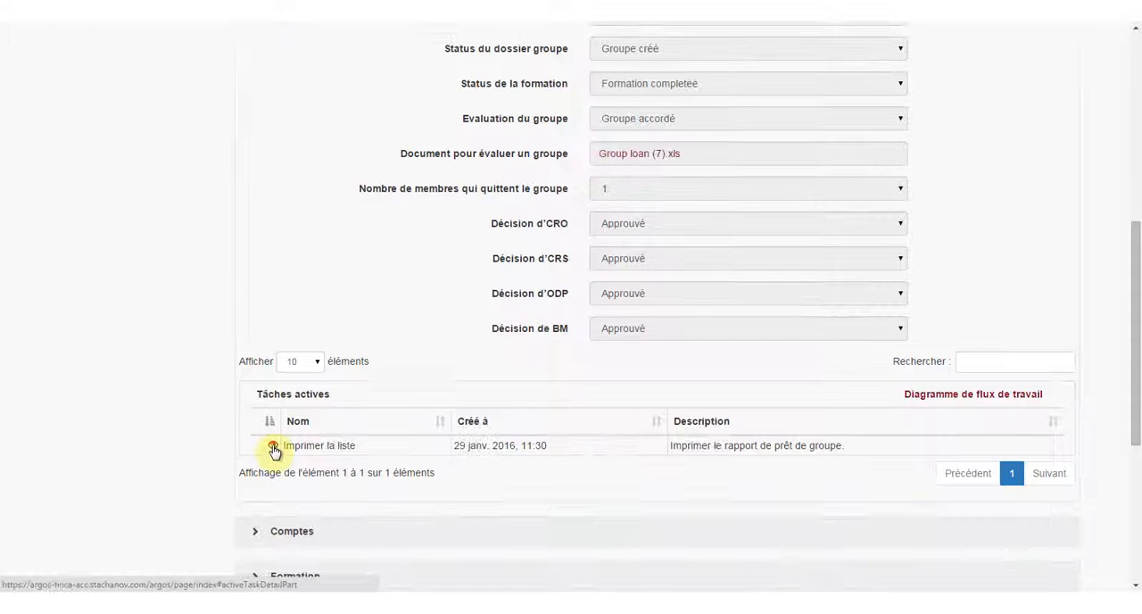
left_click(275, 446)
left_click(960, 493)
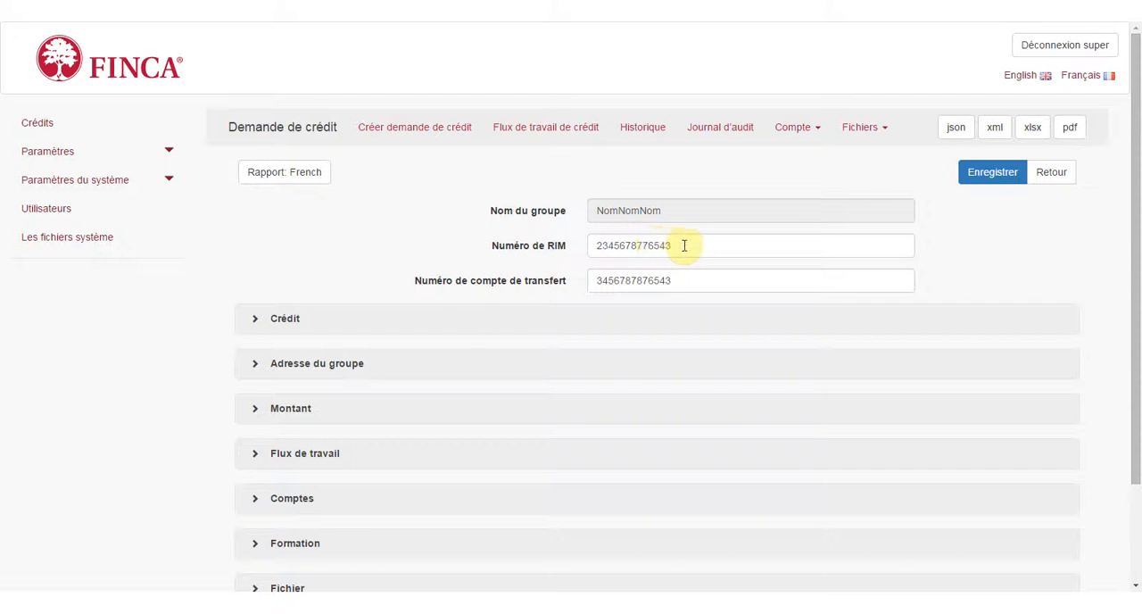
Review the request's Crédit details, set the maximum loan amount per member to 450 and save the request.
left_click(599, 287)
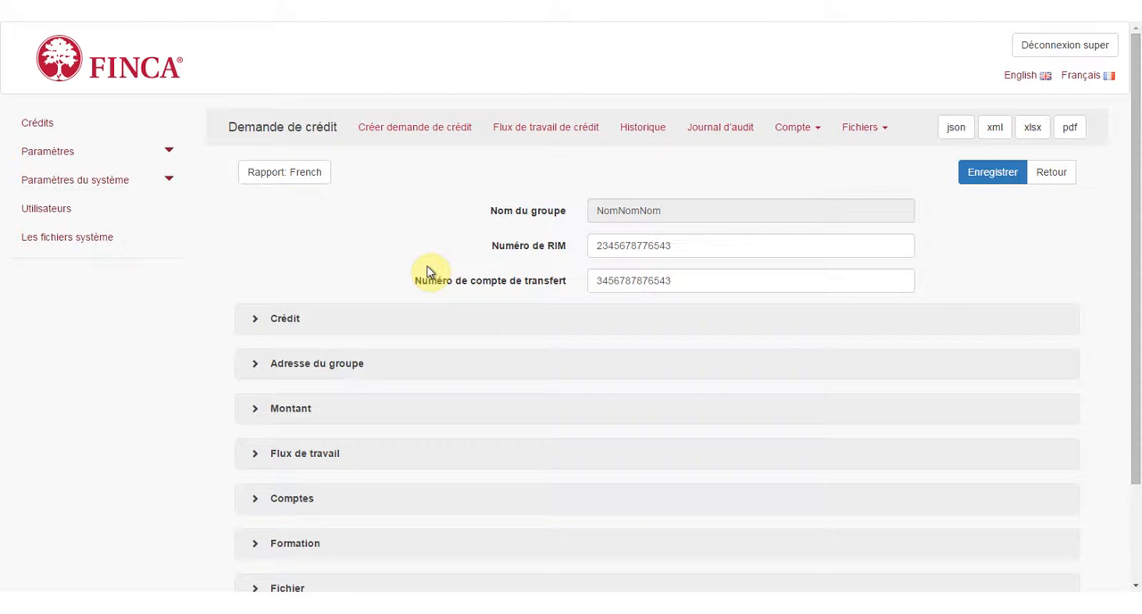
left_click(256, 319)
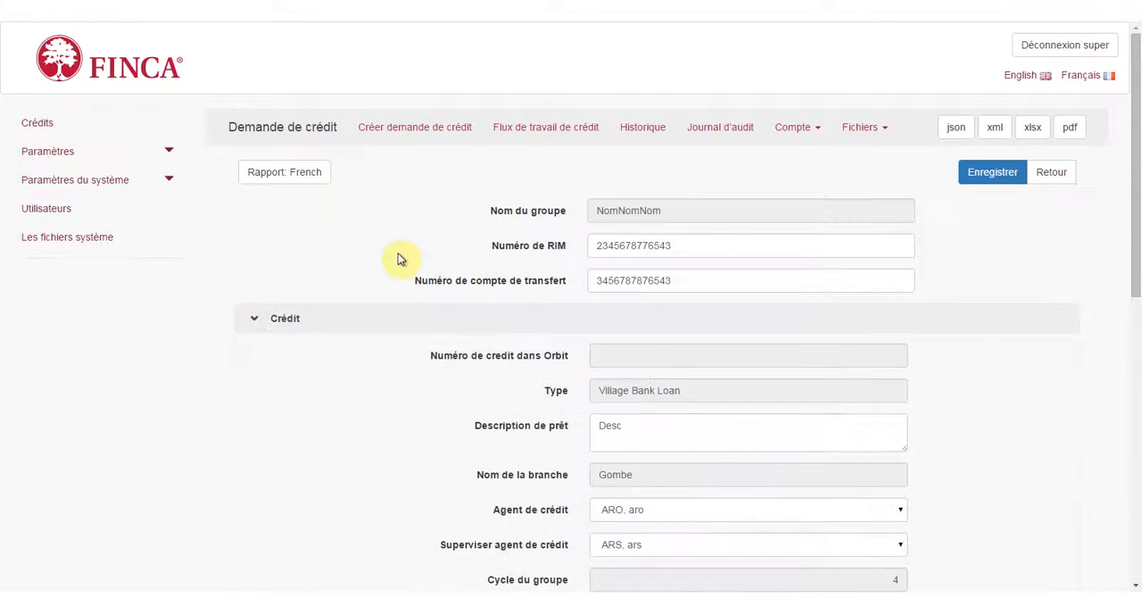
scroll(398, 258, "down", 2)
scroll(398, 259, "down", 2)
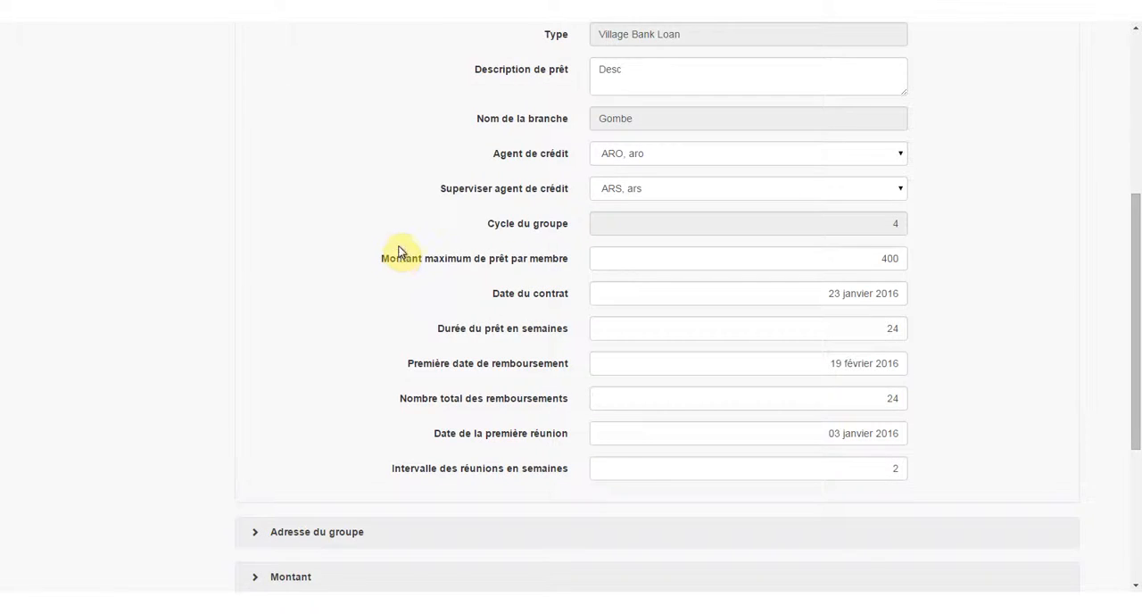
scroll(398, 252, "up", 1)
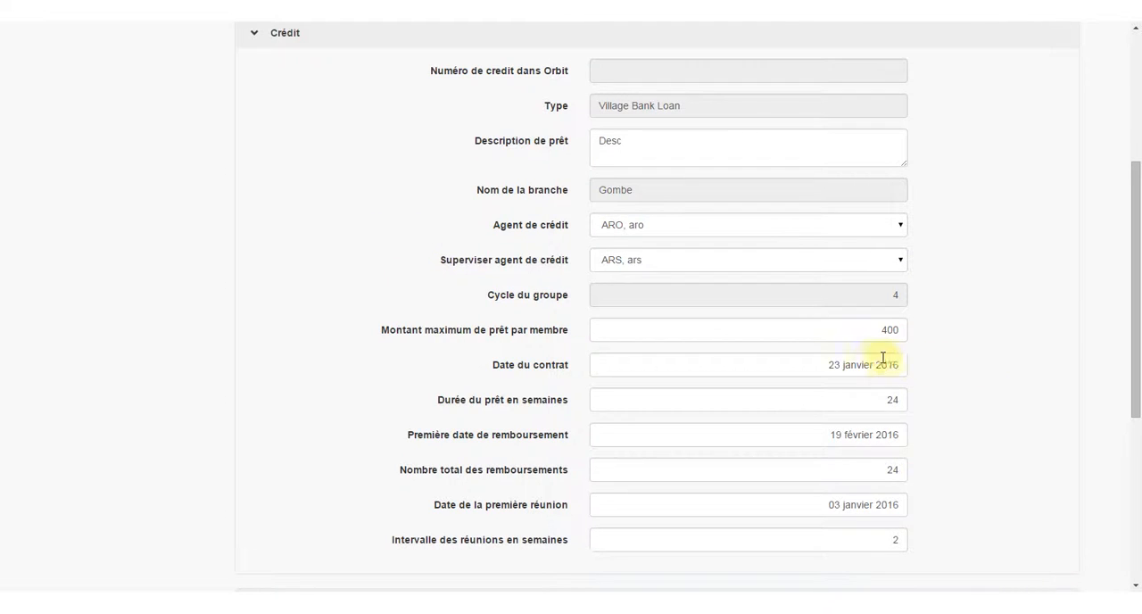
double_click(872, 330)
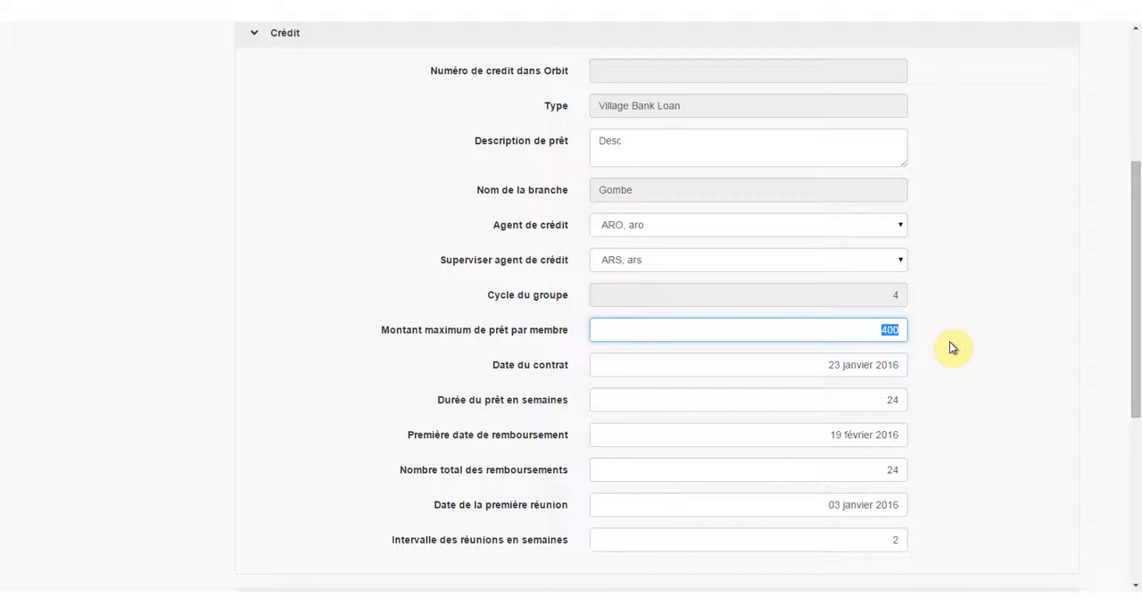
type("450")
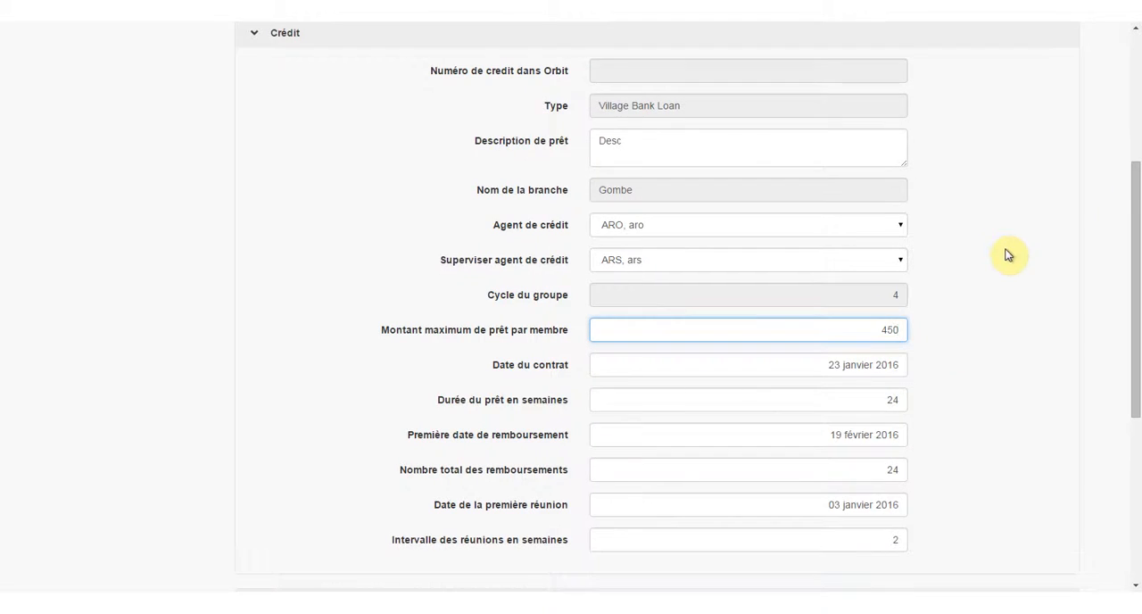
scroll(1006, 255, "up", 3)
left_click(978, 182)
Complete the active workflow task Enregistrer en Système to send the loan data to Orbit.
scroll(991, 339, "down", 4)
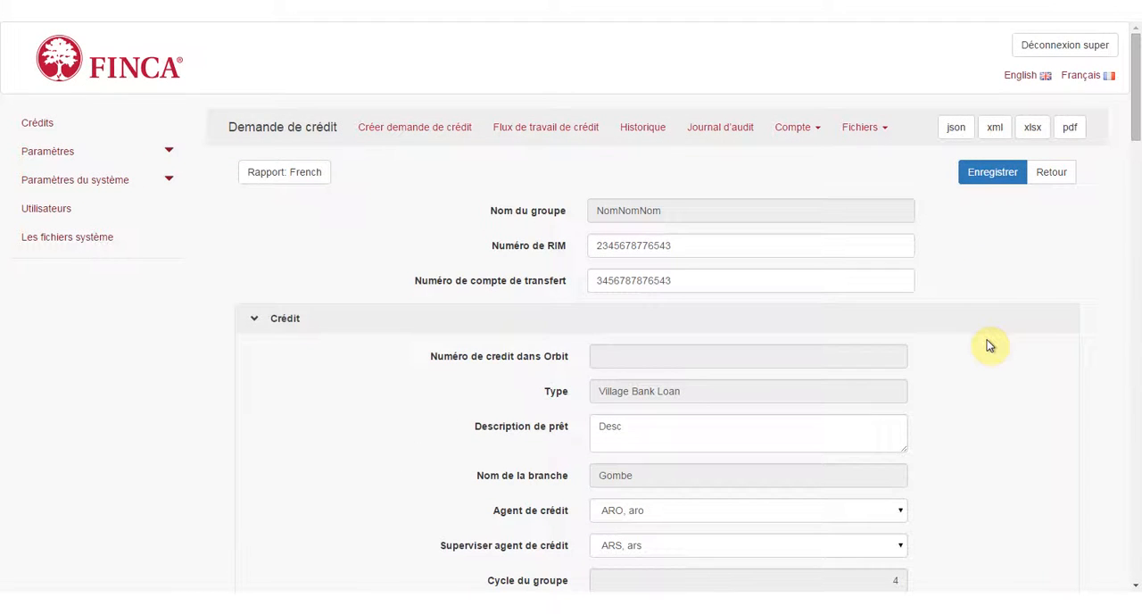
scroll(981, 352, "down", 12)
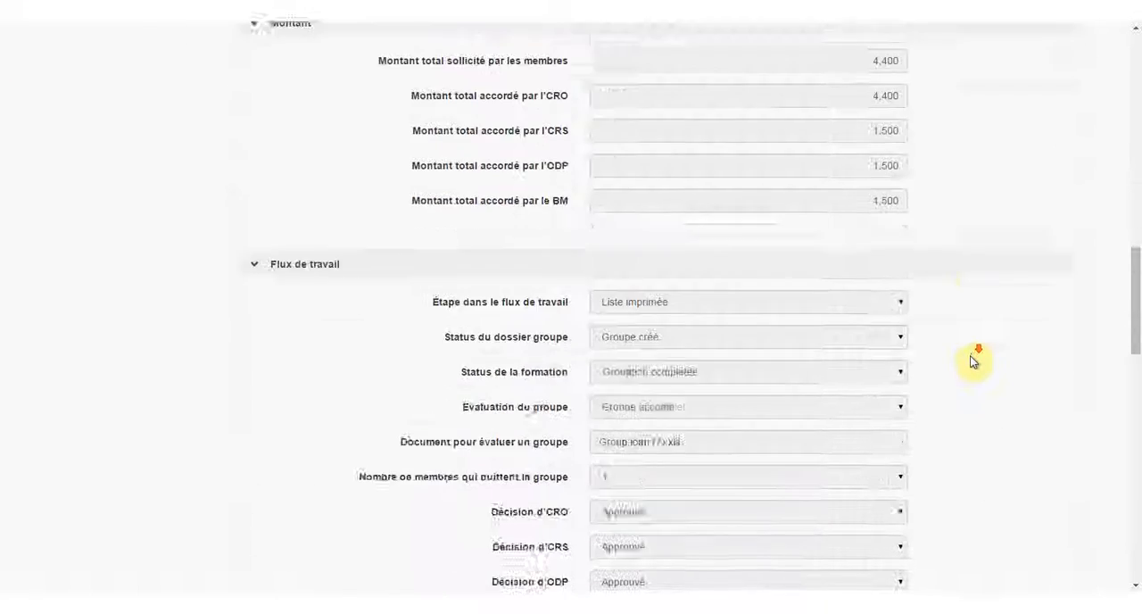
scroll(971, 359, "down", 4)
left_click(269, 450)
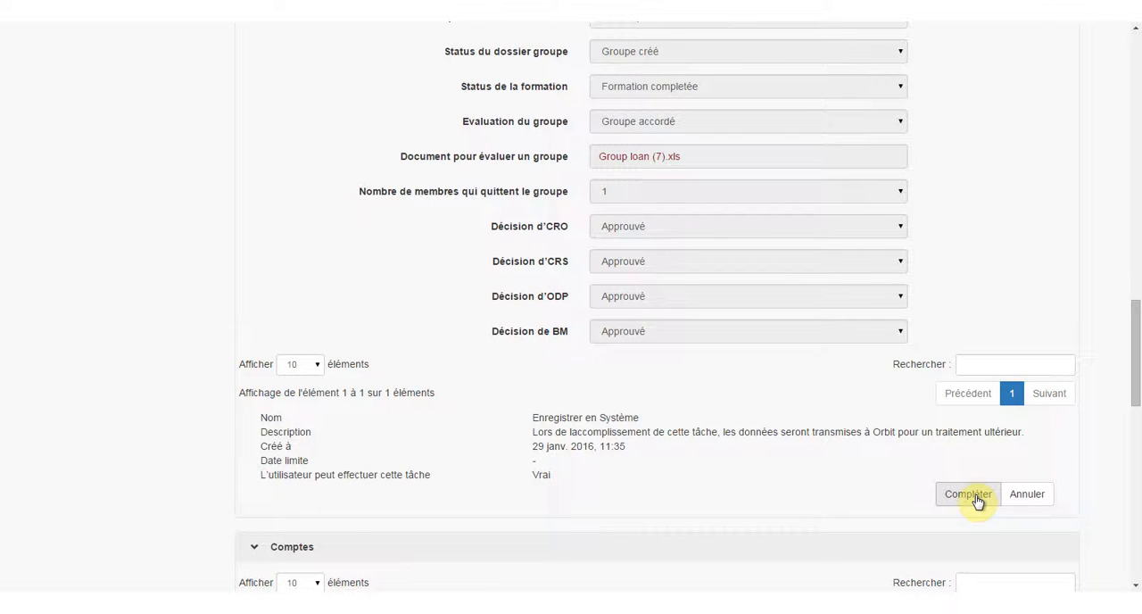
left_click(977, 500)
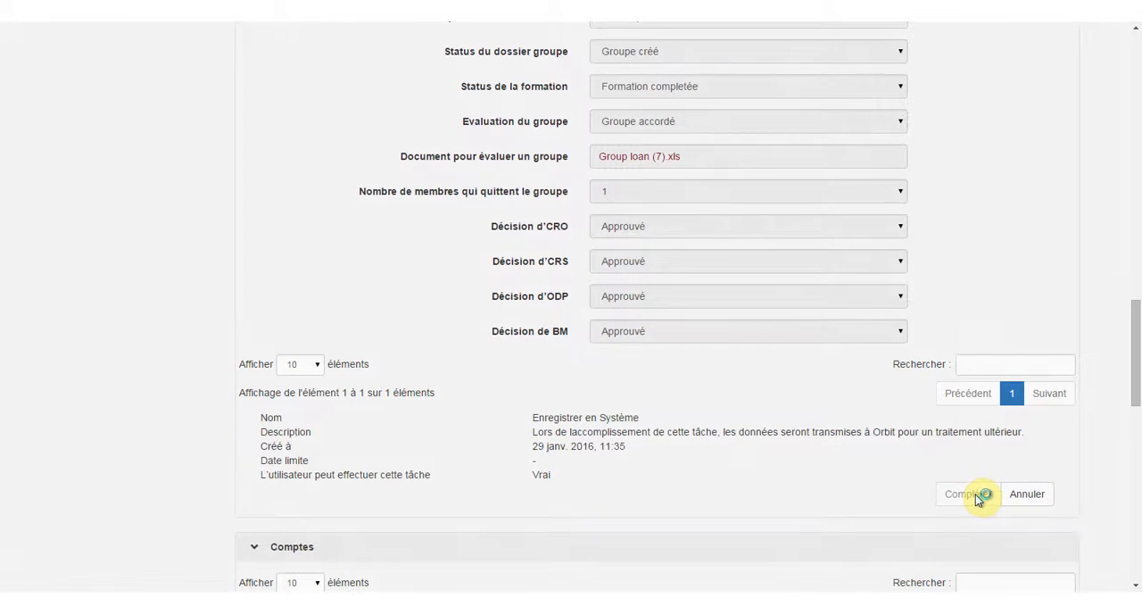